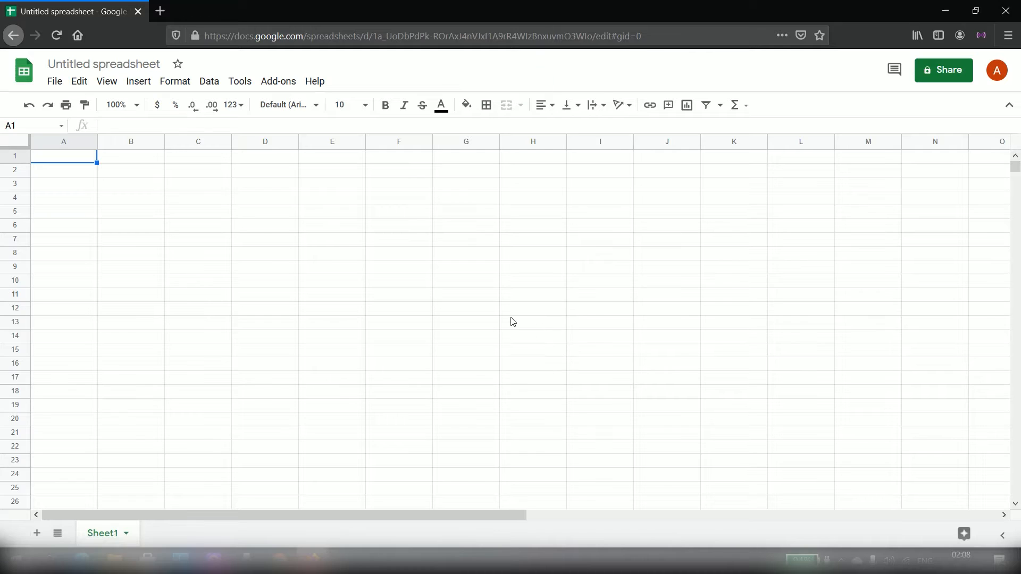
- Rename the spreadsheet as "To Do List"
{"action": "left_click", "coordinate": [78, 65]}
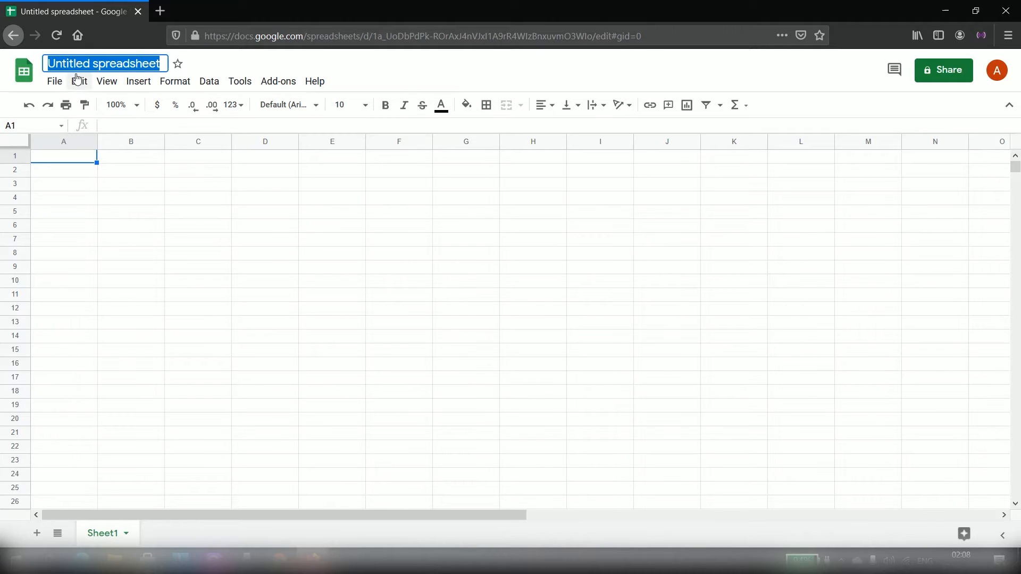
{"action": "type", "text": "To Do List"}
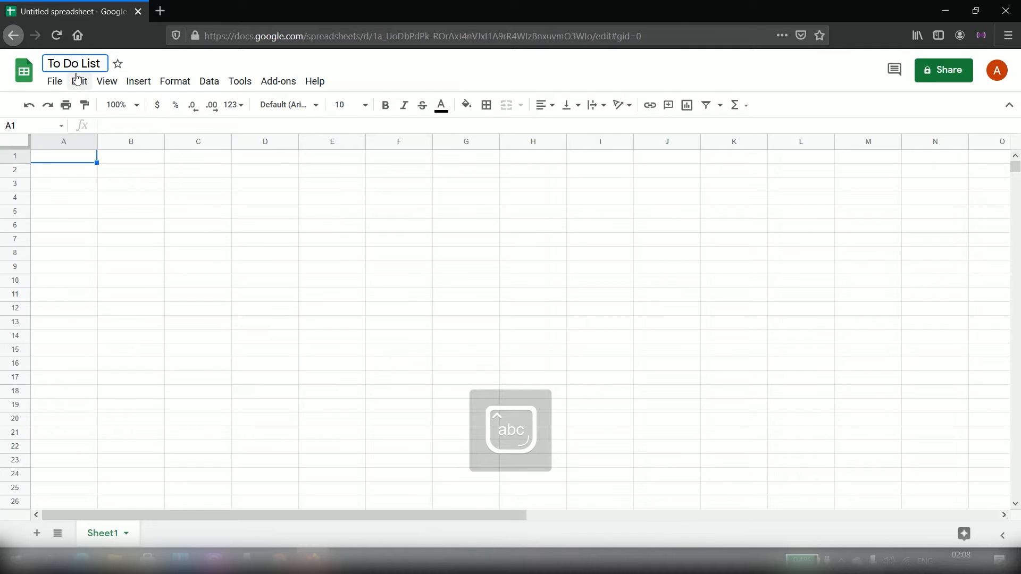
{"action": "left_click", "coordinate": [189, 224]}
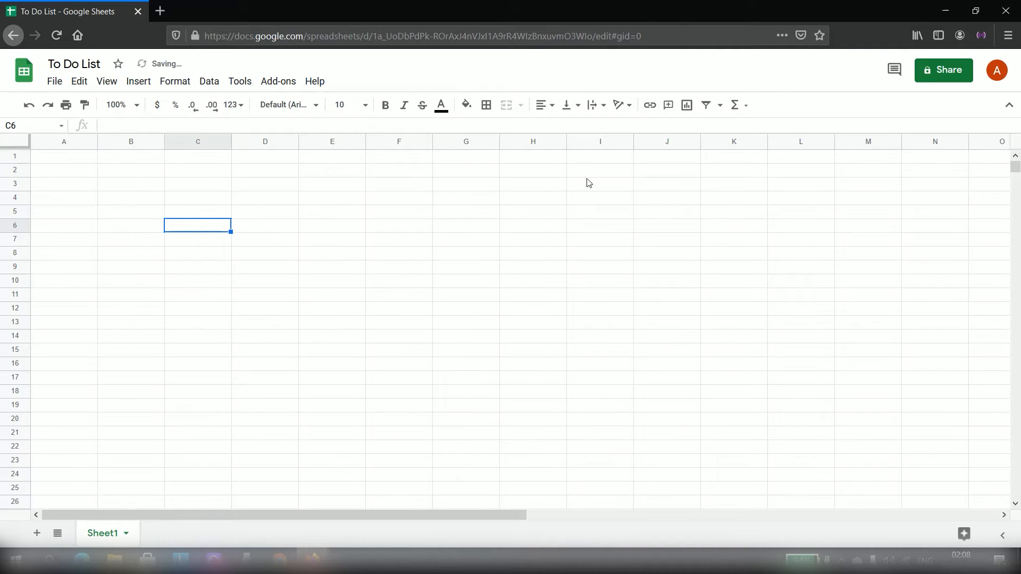
- Merge cells F1:H1 into one title cell and enter "To Do List" in it
{"action": "left_click_drag", "start_coordinate": [525, 157], "coordinate": [410, 154]}
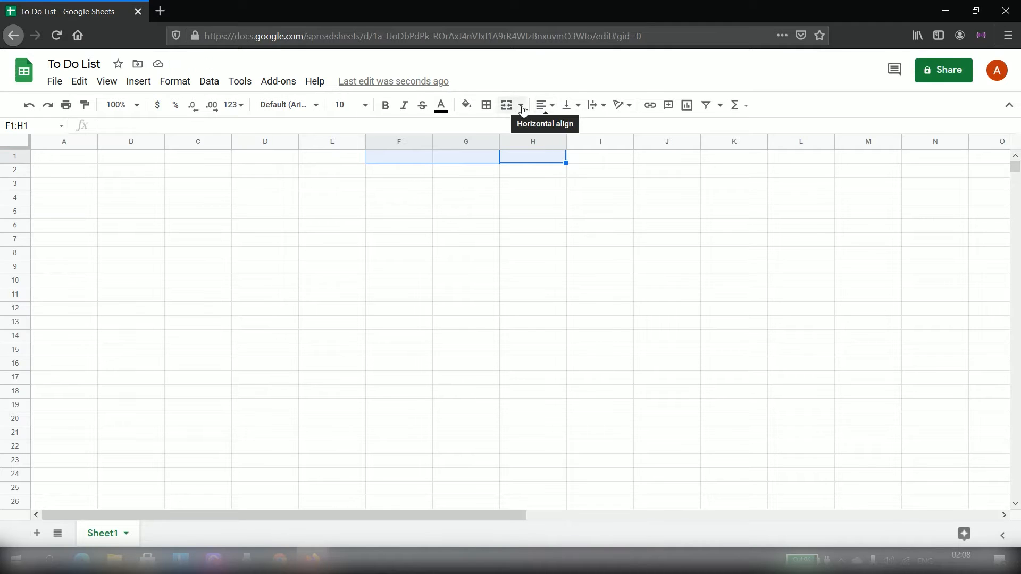
{"action": "left_click", "coordinate": [507, 105]}
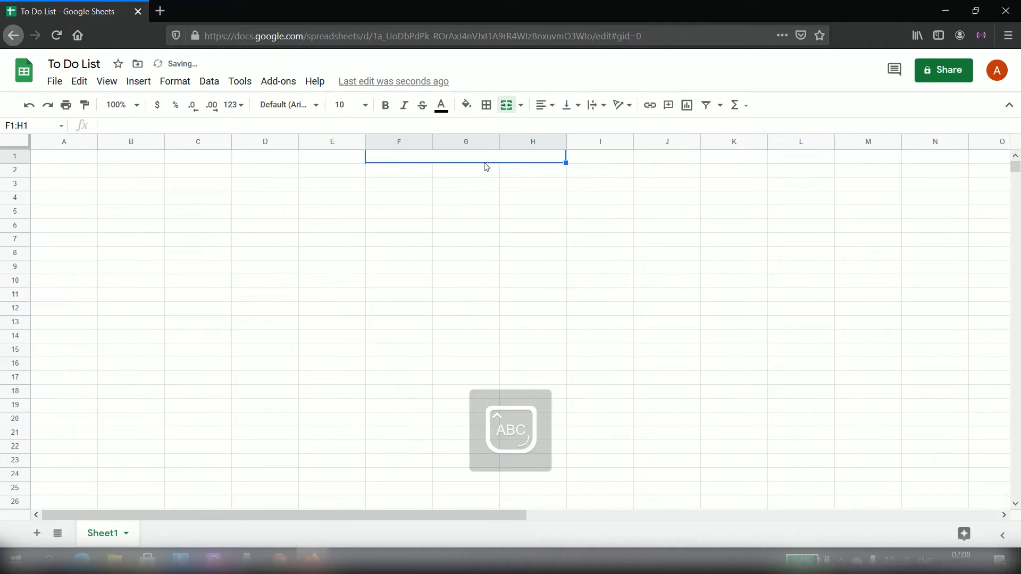
{"action": "type", "text": "To d"}
{"action": "key", "text": "BackSpace"}
{"action": "type", "text": "D"}
{"action": "key", "text": "Caps_Lock"}
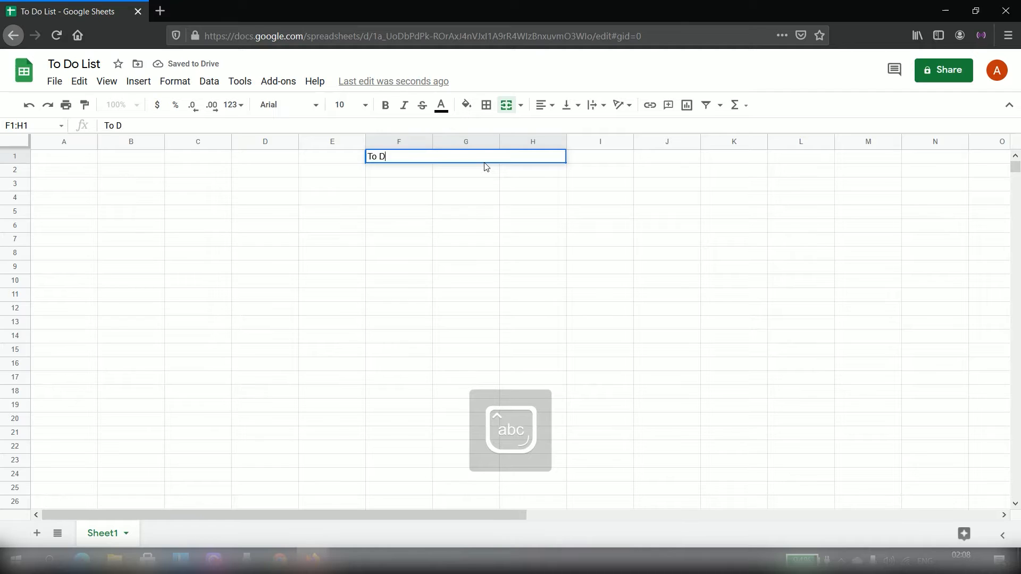
{"action": "type", "text": "oLis"}
{"action": "key", "text": "Return"}
- Center the "To Do List" title horizontally and align it to the middle vertically
{"action": "left_click", "coordinate": [449, 158]}
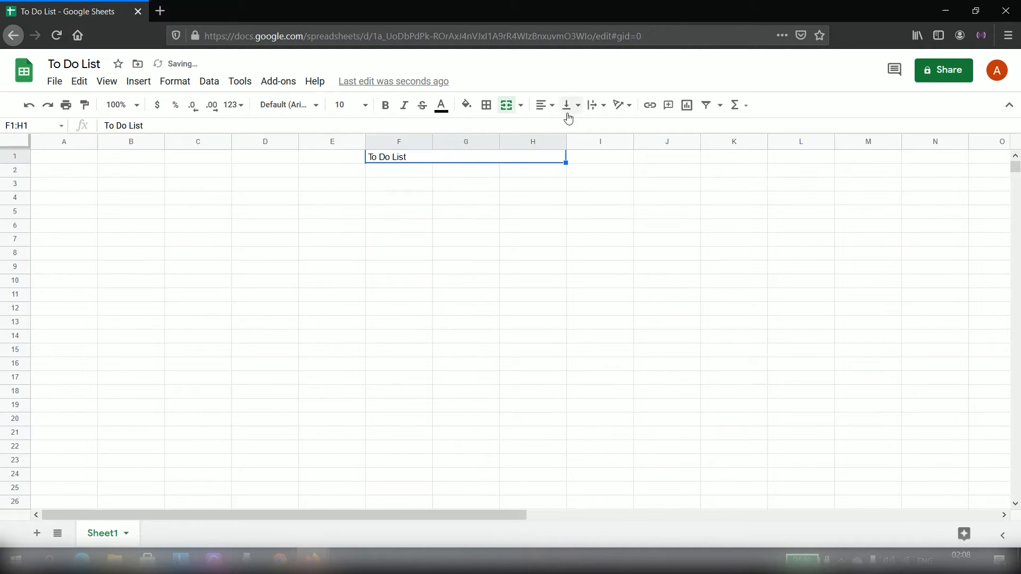
{"action": "left_click", "coordinate": [543, 106]}
{"action": "left_click", "coordinate": [558, 126]}
{"action": "left_click", "coordinate": [570, 106]}
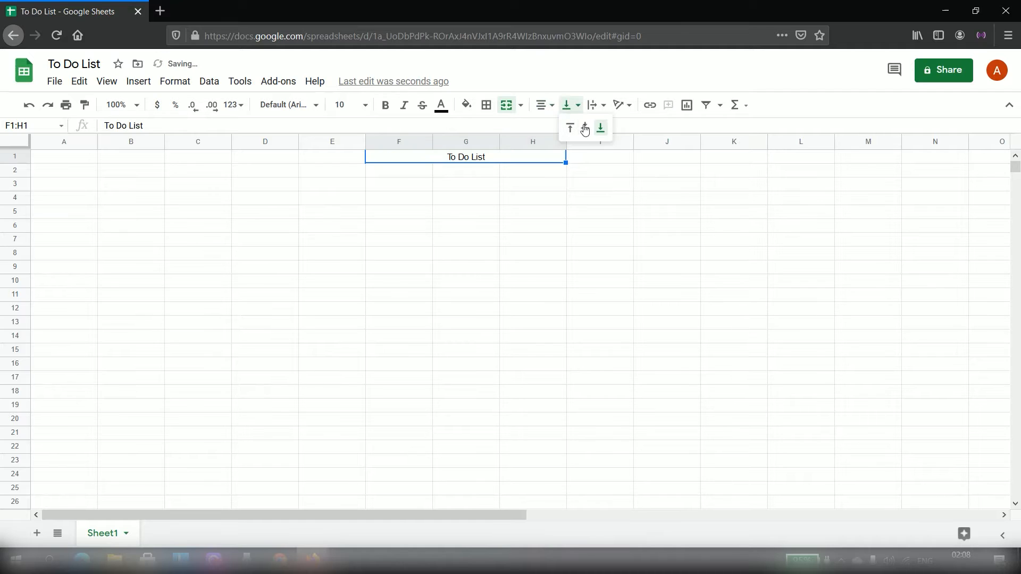
{"action": "left_click", "coordinate": [583, 128]}
- Format the "To Do List" title as bold Montserrat at font size 24
{"action": "left_click", "coordinate": [353, 105]}
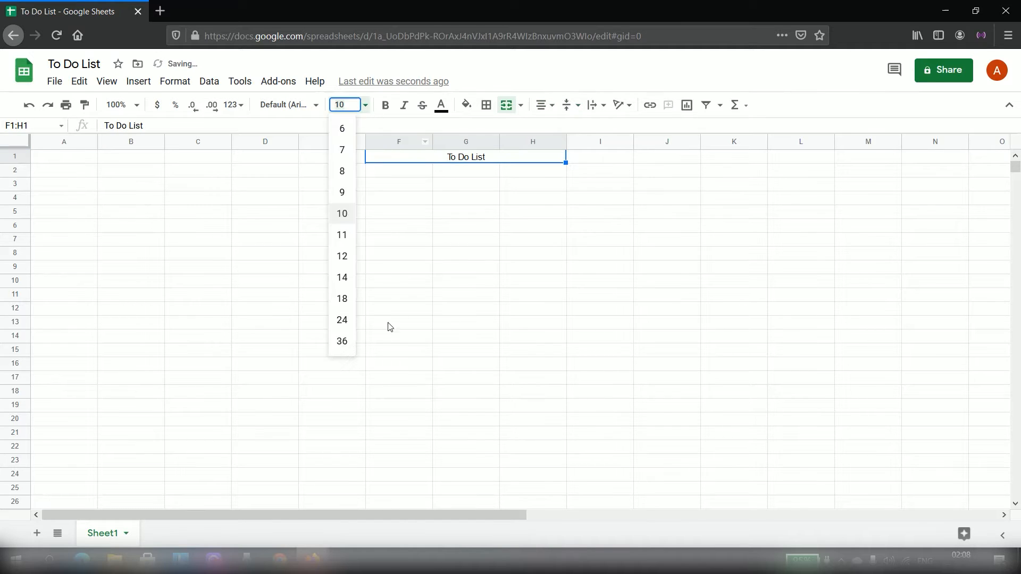
{"action": "left_click", "coordinate": [341, 319]}
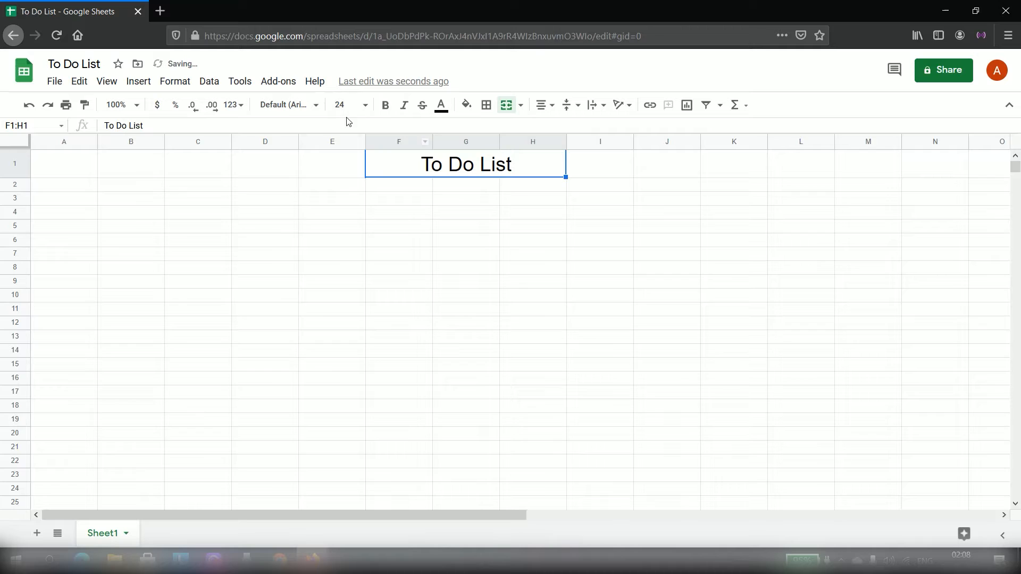
{"action": "left_click", "coordinate": [293, 103]}
{"action": "left_click", "coordinate": [327, 280]}
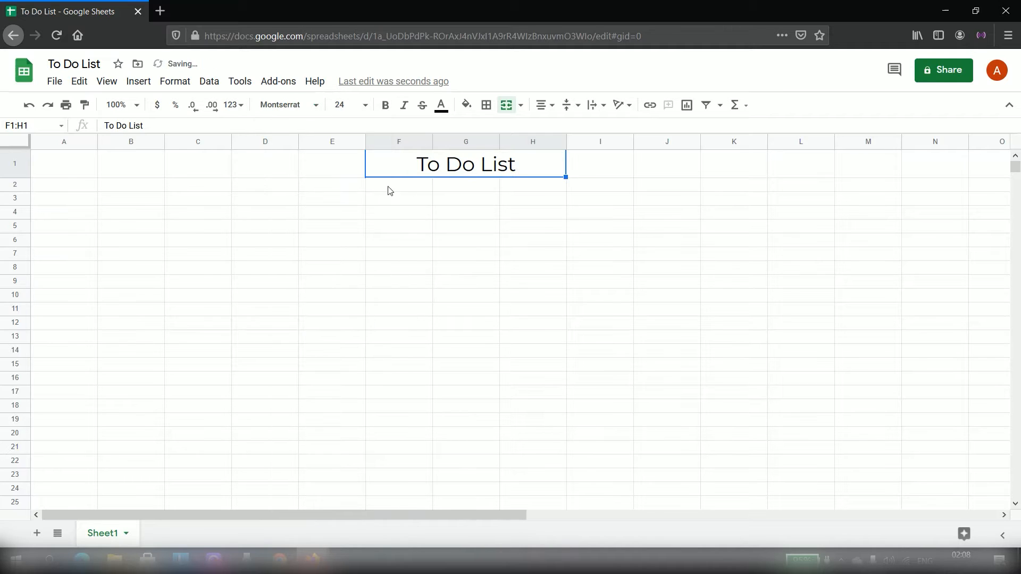
{"action": "left_click", "coordinate": [390, 108]}
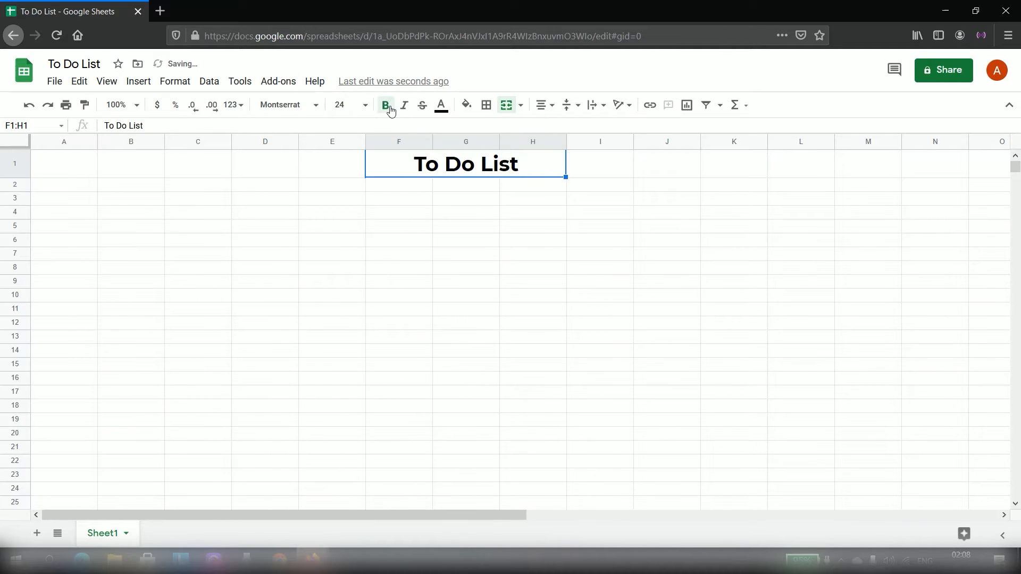
{"action": "left_click", "coordinate": [503, 325]}
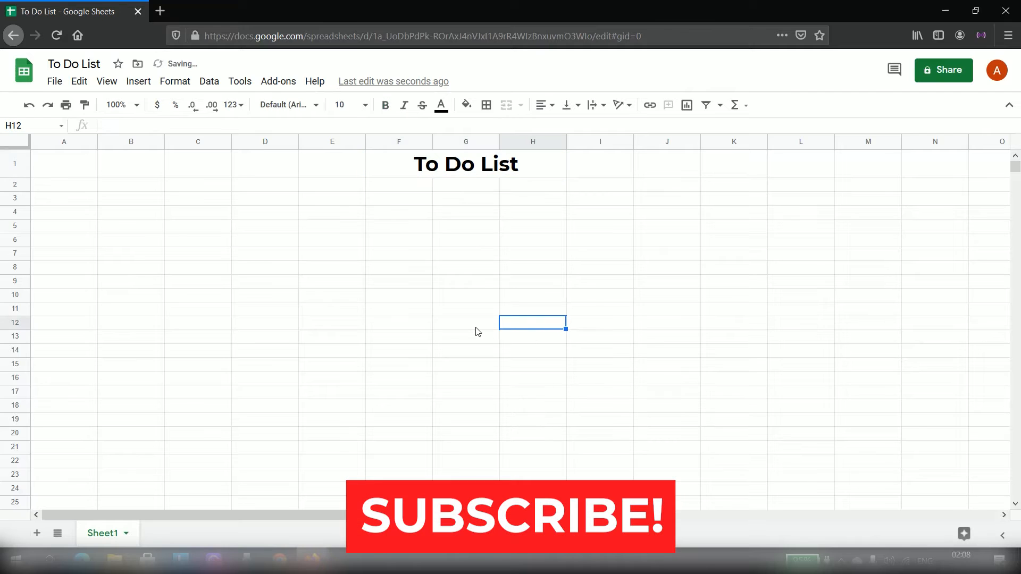
- Apply all borders to the merged title cell F1:H1
{"action": "left_click", "coordinate": [387, 168]}
{"action": "left_click", "coordinate": [487, 105]}
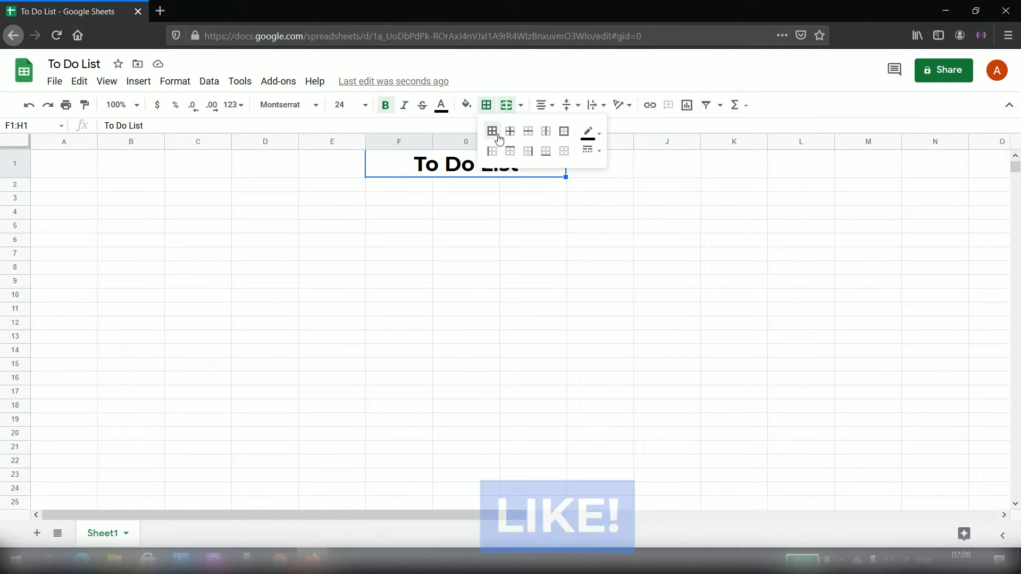
{"action": "left_click", "coordinate": [492, 133]}
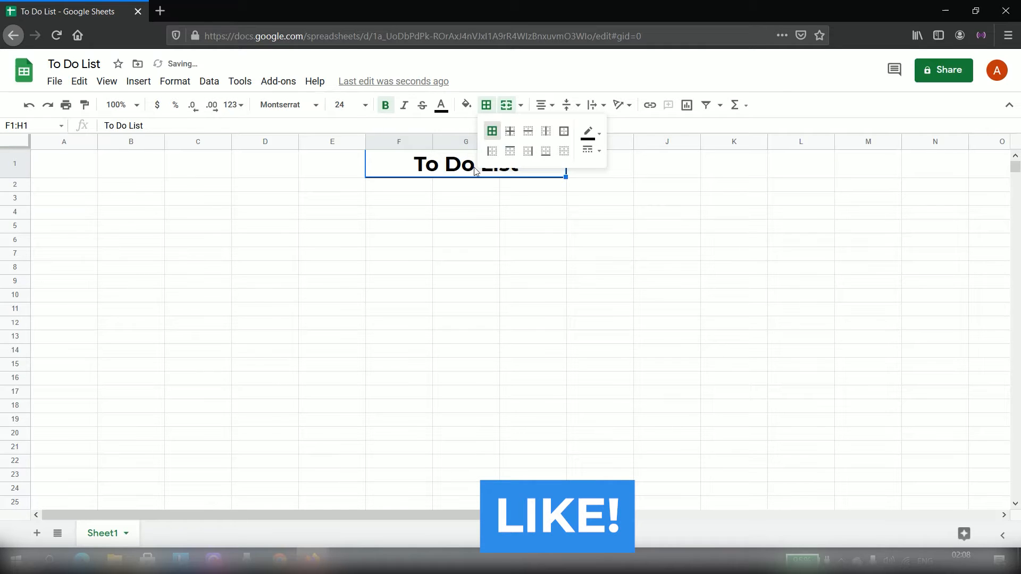
{"action": "left_click", "coordinate": [465, 212]}
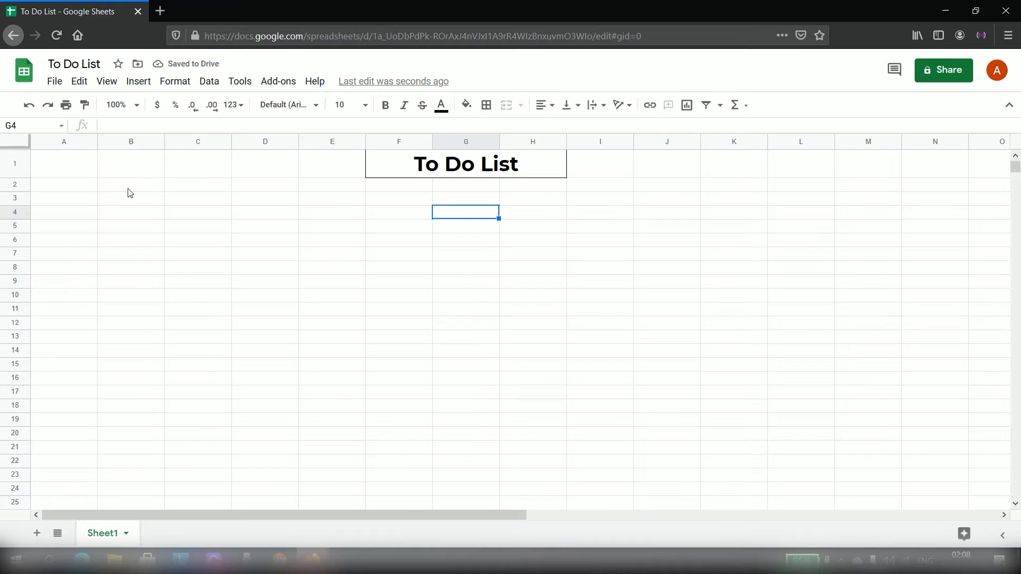
- Merge cells B3:C3 and enter the heading "Monday" in the merged cell
{"action": "mouse_move", "coordinate": [128, 190]}
{"action": "left_mouse_down"}
{"action": "mouse_move", "coordinate": [211, 187]}
{"action": "mouse_move", "coordinate": [130, 207]}
{"action": "left_mouse_up"}
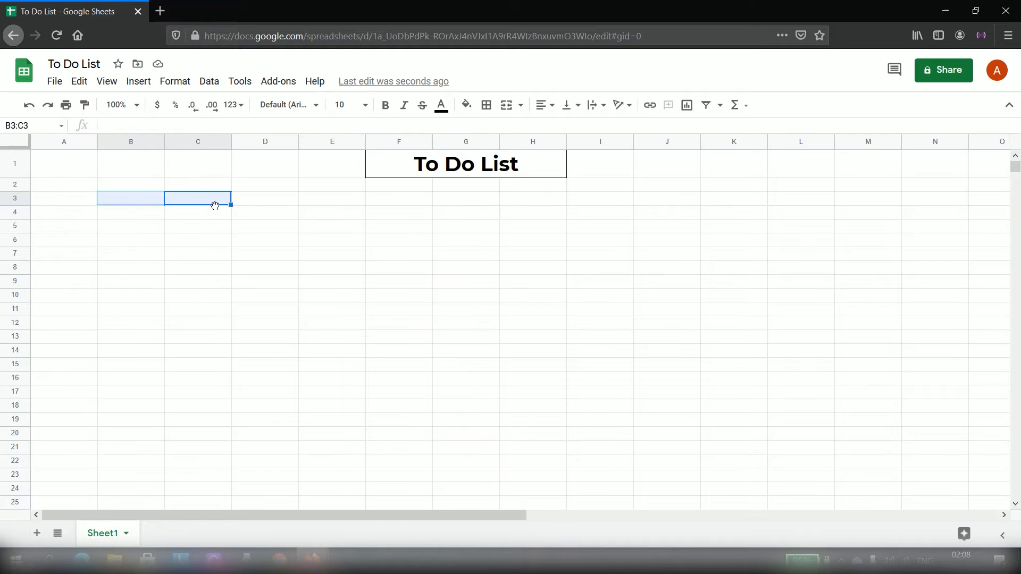
{"action": "left_click", "coordinate": [506, 105]}
{"action": "key", "text": "Caps_Lock"}
{"action": "type", "text": "MO"}
{"action": "key", "text": "Caps_Lock"}
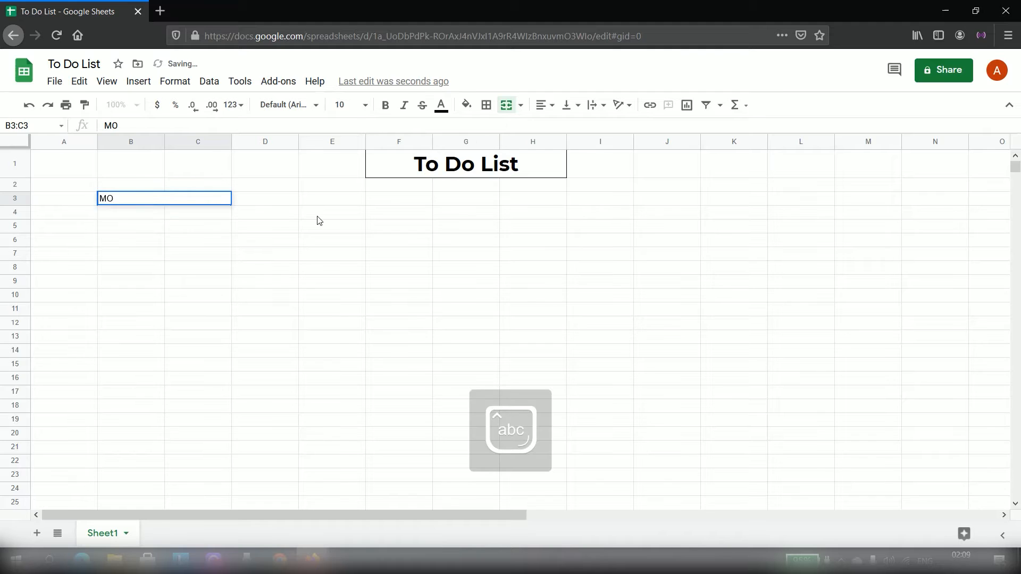
{"action": "type", "text": "onday"}
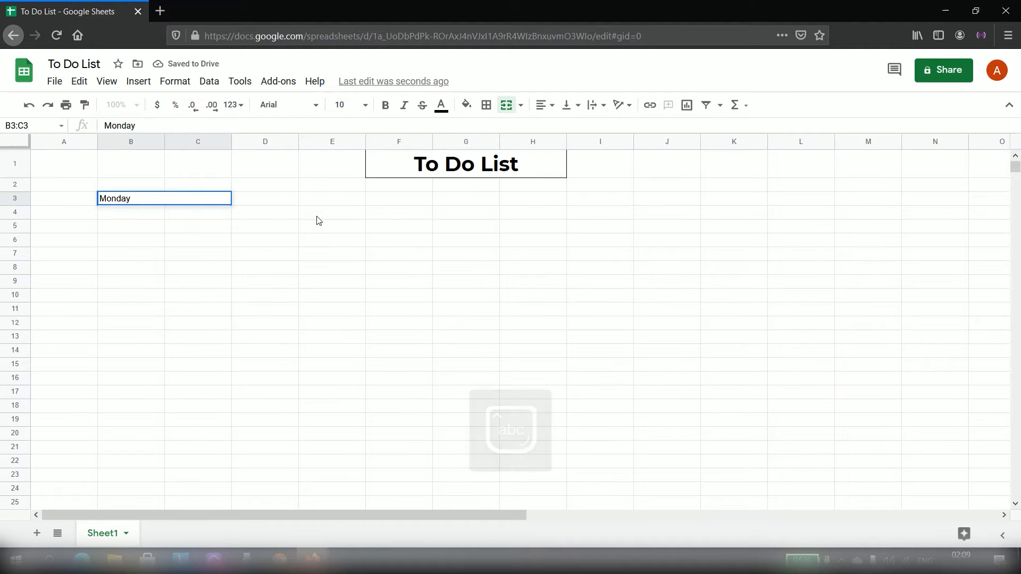
{"action": "left_click", "coordinate": [318, 216]}
- Align the "Monday" heading to the vertical middle and center it horizontally
{"action": "left_click", "coordinate": [191, 197]}
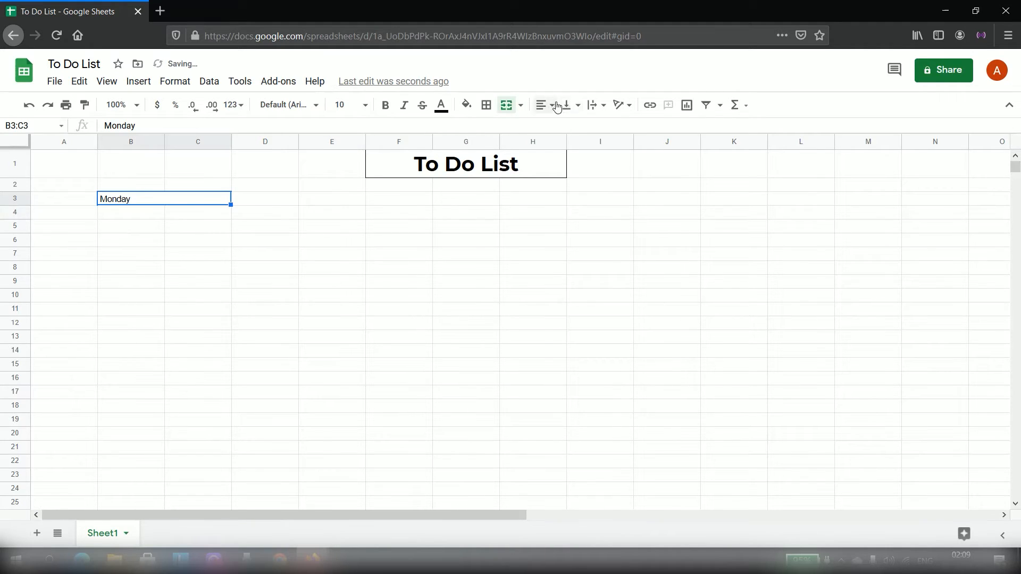
{"action": "left_click", "coordinate": [574, 105]}
{"action": "left_click", "coordinate": [585, 129]}
{"action": "left_click", "coordinate": [543, 105]}
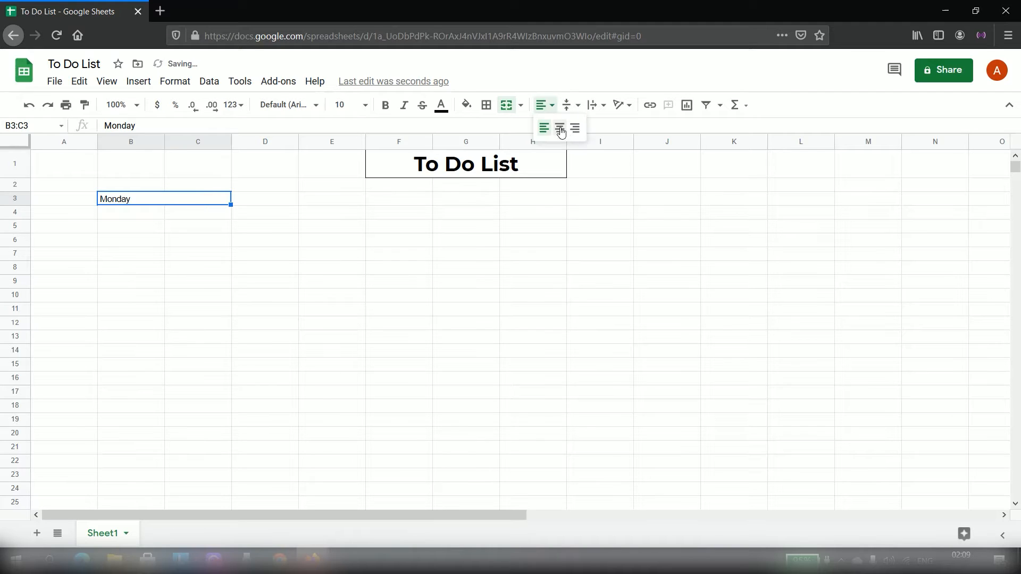
{"action": "left_click", "coordinate": [561, 128]}
- Format the "Monday" heading as bold Amatic SC at font size 18
{"action": "left_click", "coordinate": [282, 104]}
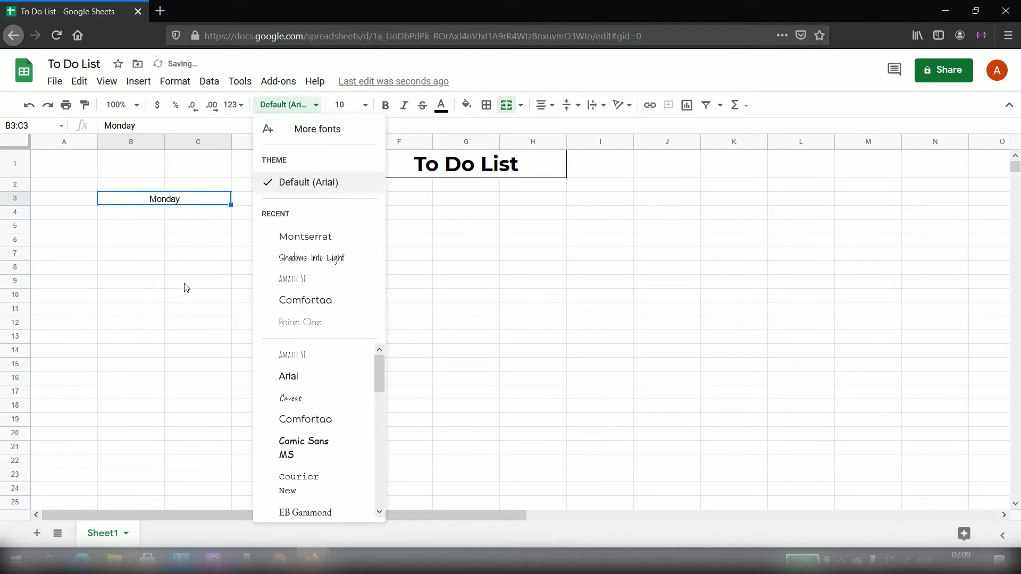
{"action": "left_click", "coordinate": [298, 279]}
{"action": "left_click", "coordinate": [364, 104]}
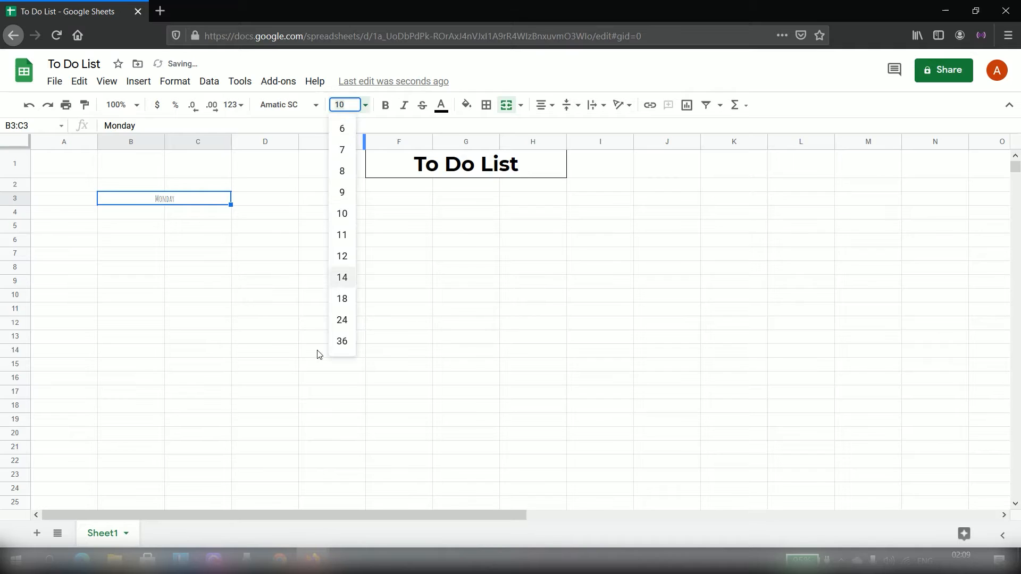
{"action": "left_click", "coordinate": [345, 299]}
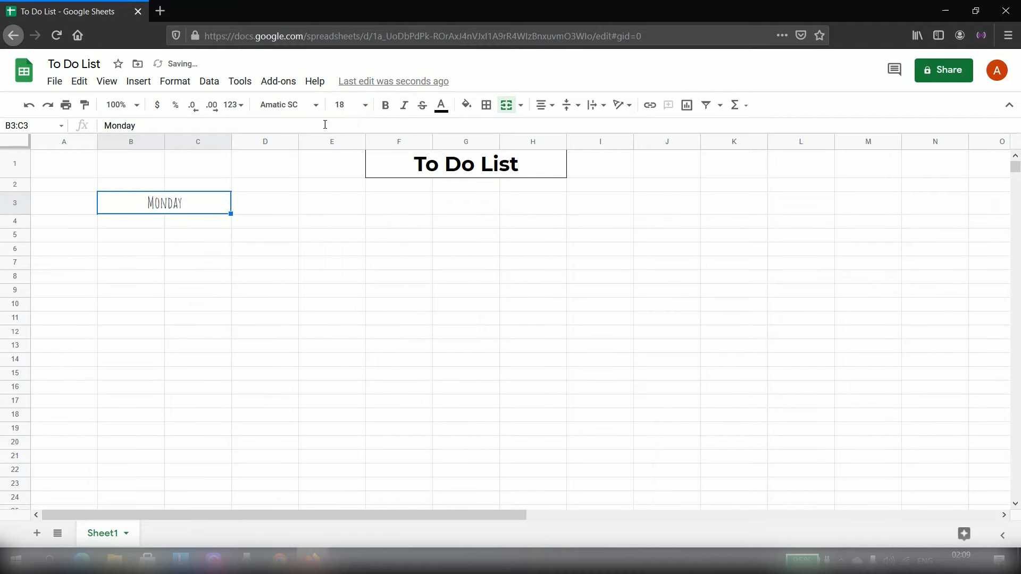
{"action": "left_click", "coordinate": [386, 105]}
{"action": "left_click", "coordinate": [276, 253]}
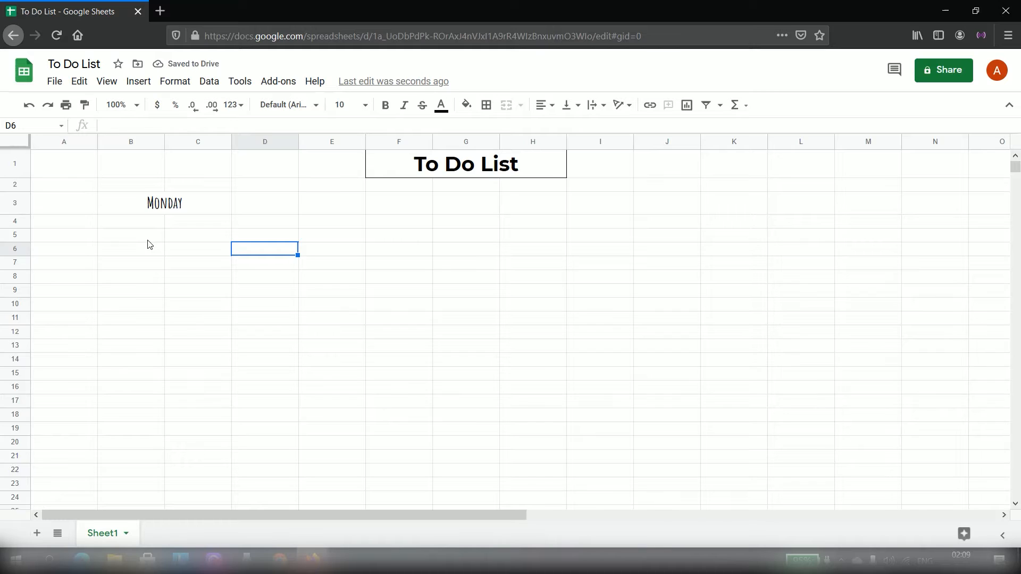
- Resize column C to a width of 250 pixels
{"action": "left_click", "coordinate": [200, 143]}
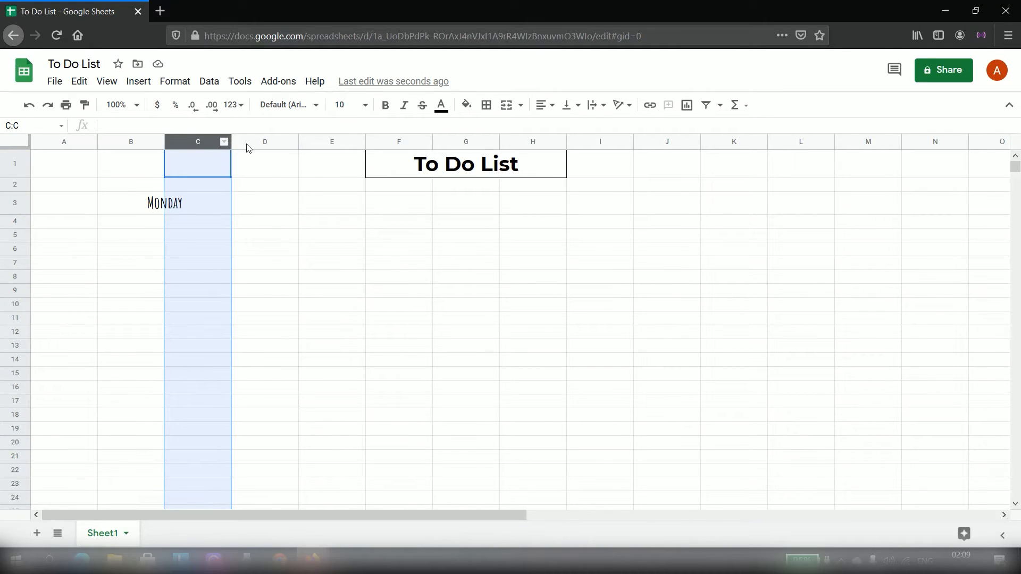
{"action": "left_click", "coordinate": [247, 144]}
{"action": "left_click", "coordinate": [205, 144]}
{"action": "right_click", "coordinate": [205, 145]}
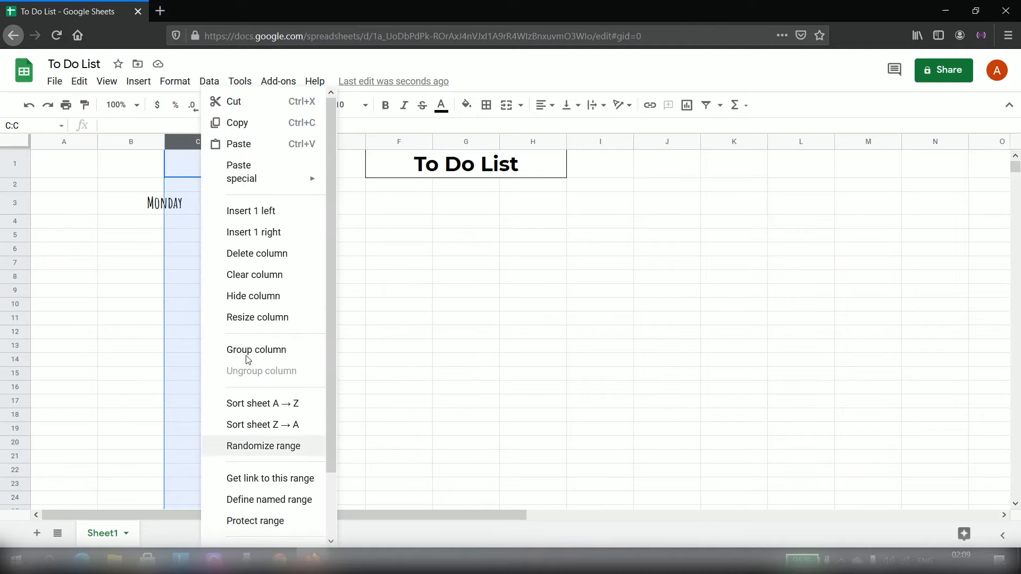
{"action": "left_click", "coordinate": [258, 317]}
{"action": "type", "text": "250"}
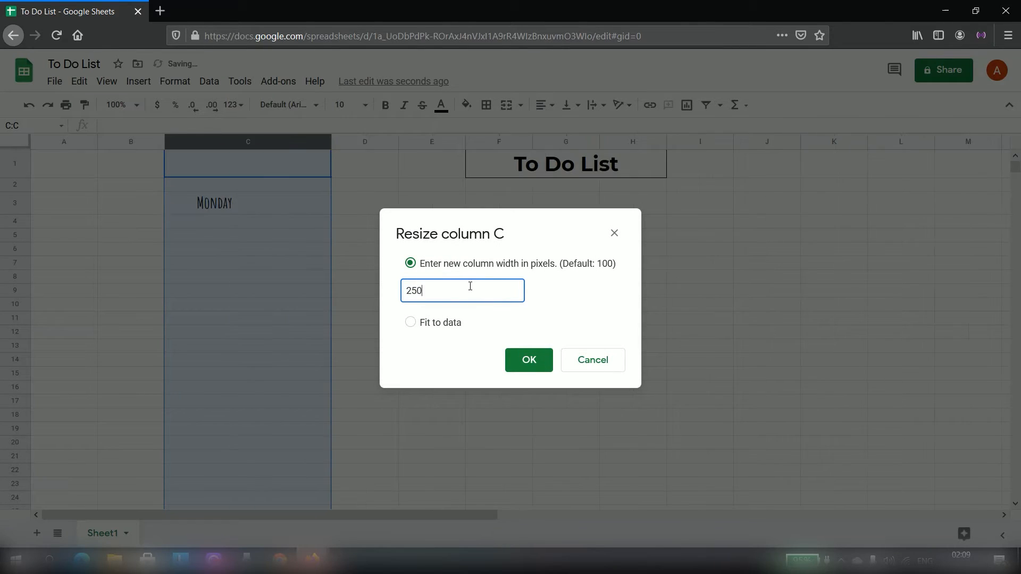
{"action": "key", "text": "Return"}
{"action": "left_click", "coordinate": [529, 348]}
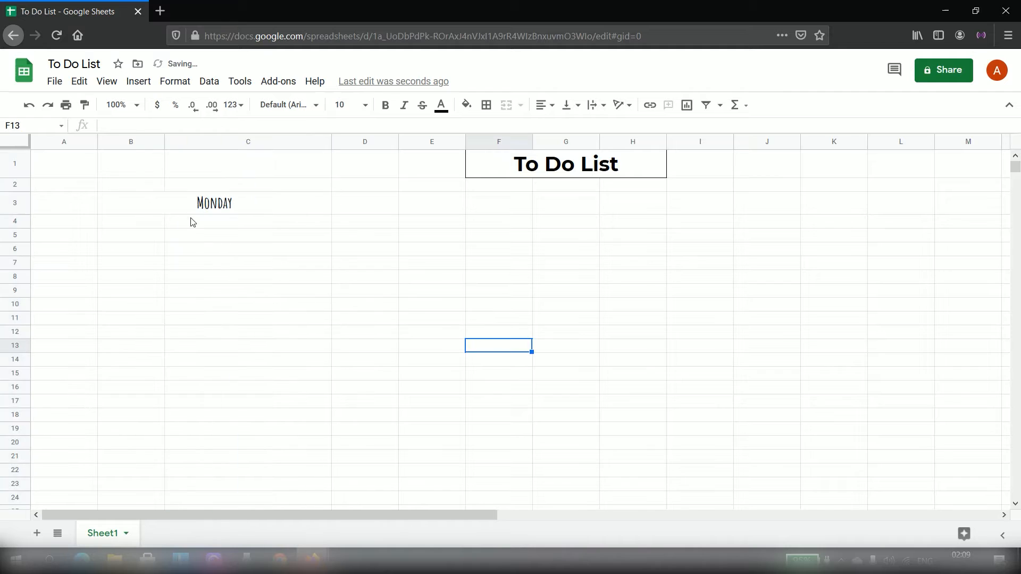
- Insert checkboxes in cells B4:B12 beneath the "Monday" heading
{"action": "left_click_drag", "start_coordinate": [222, 227], "coordinate": [219, 235]}
{"action": "left_click_drag", "start_coordinate": [130, 224], "coordinate": [185, 340]}
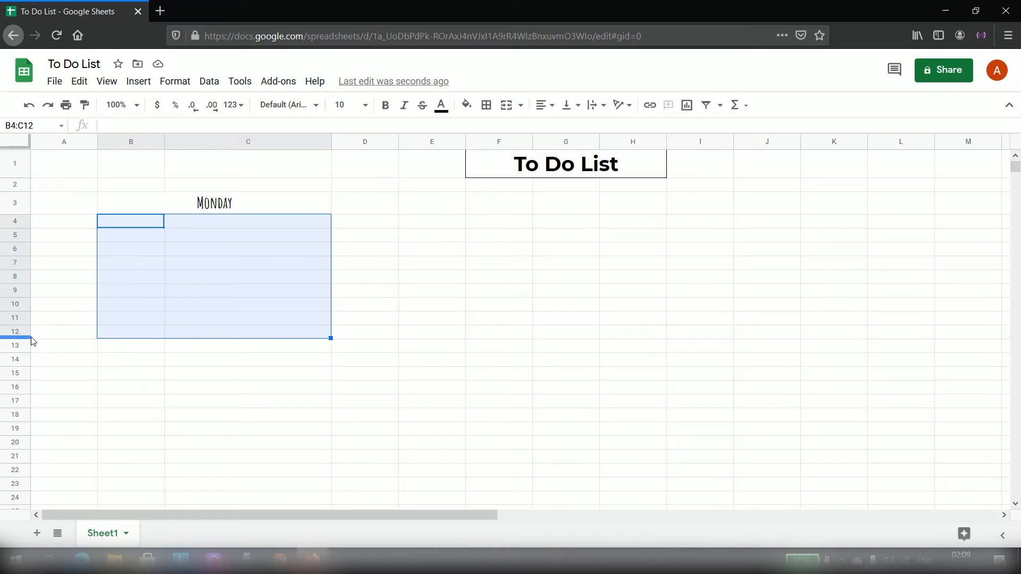
{"action": "left_click_drag", "start_coordinate": [138, 221], "coordinate": [146, 327]}
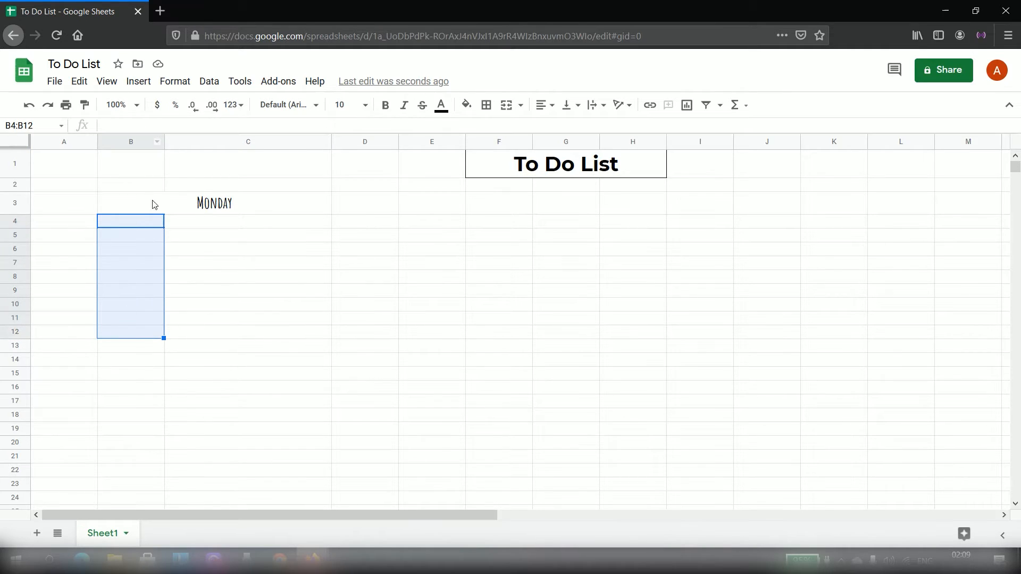
{"action": "left_click", "coordinate": [180, 89]}
{"action": "mouse_move", "coordinate": [137, 83]}
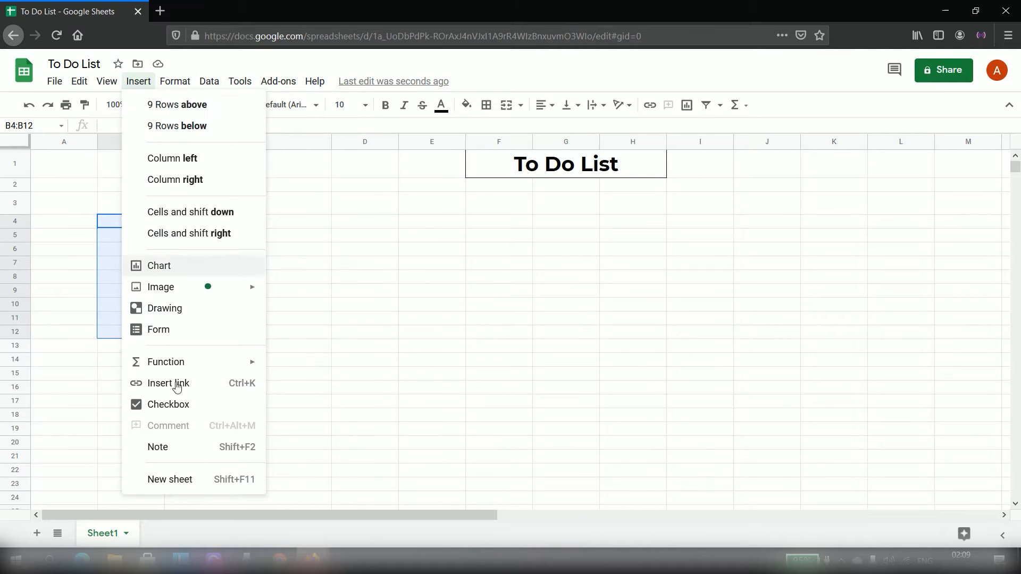
{"action": "left_click", "coordinate": [175, 404]}
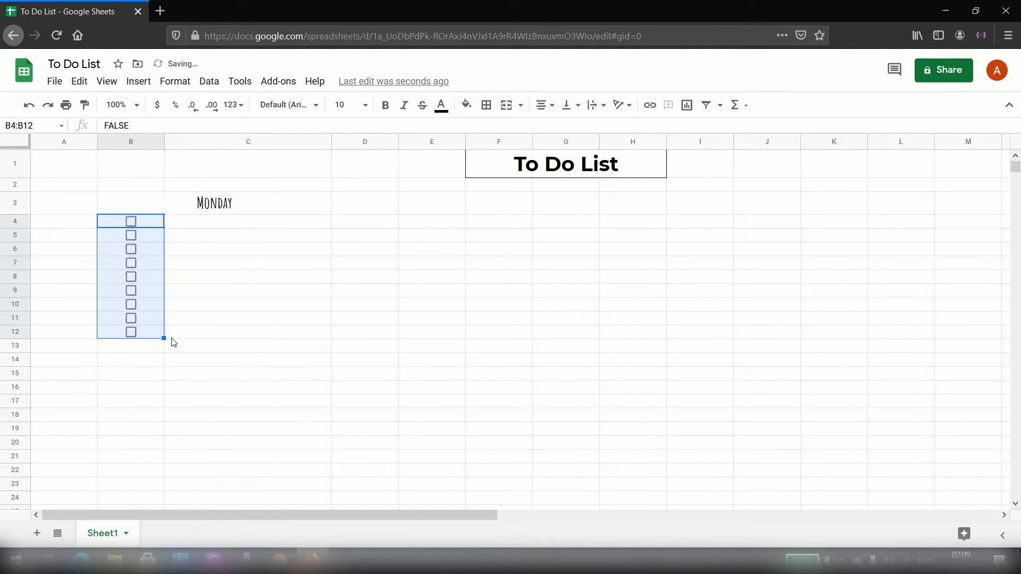
- Enter the task "Edit My Video" in cell C4 beside the first checkbox
{"action": "left_click", "coordinate": [192, 228]}
{"action": "left_click_drag", "start_coordinate": [144, 222], "coordinate": [222, 334]}
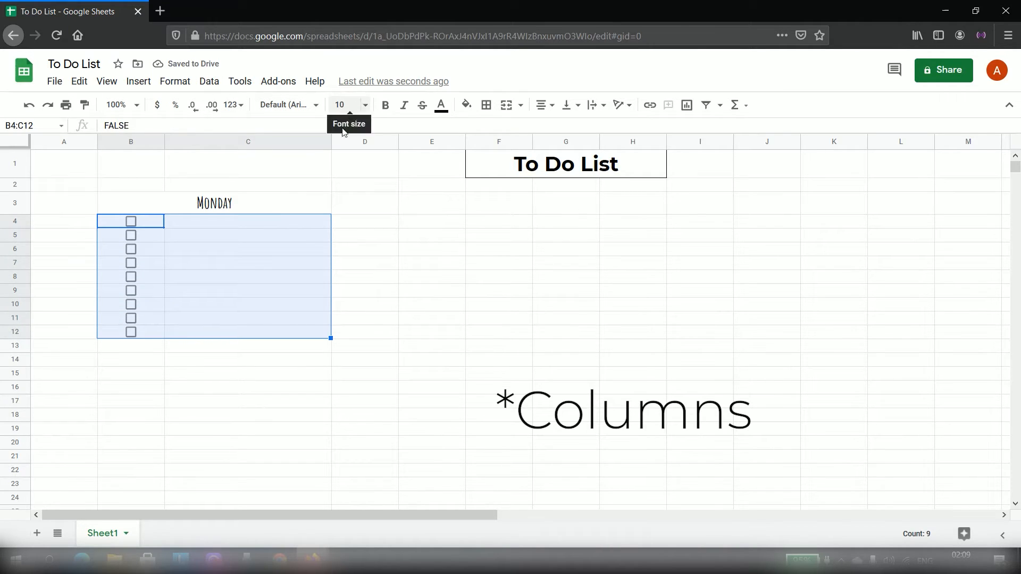
{"action": "left_click", "coordinate": [206, 222]}
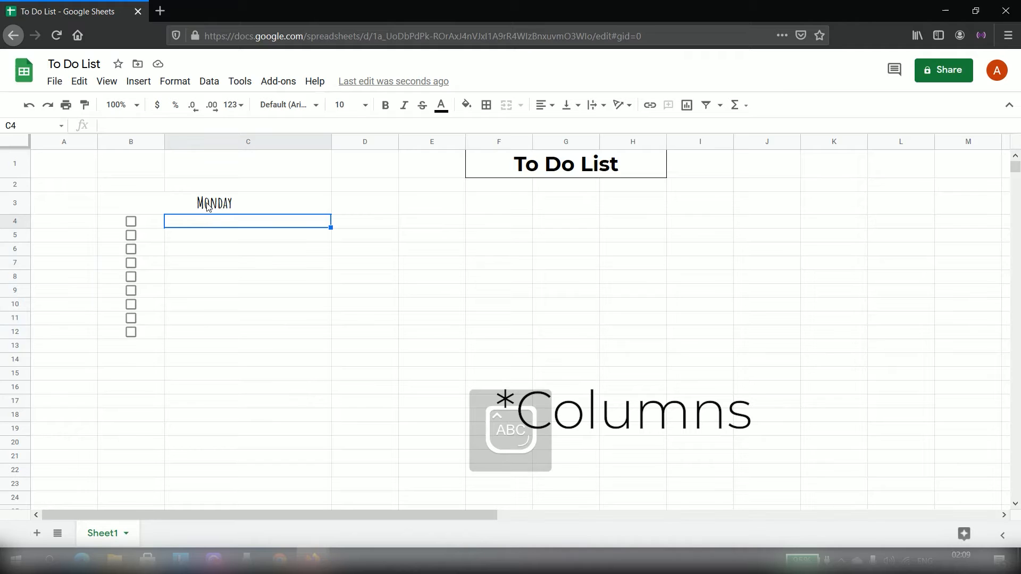
{"action": "type", "text": "E"}
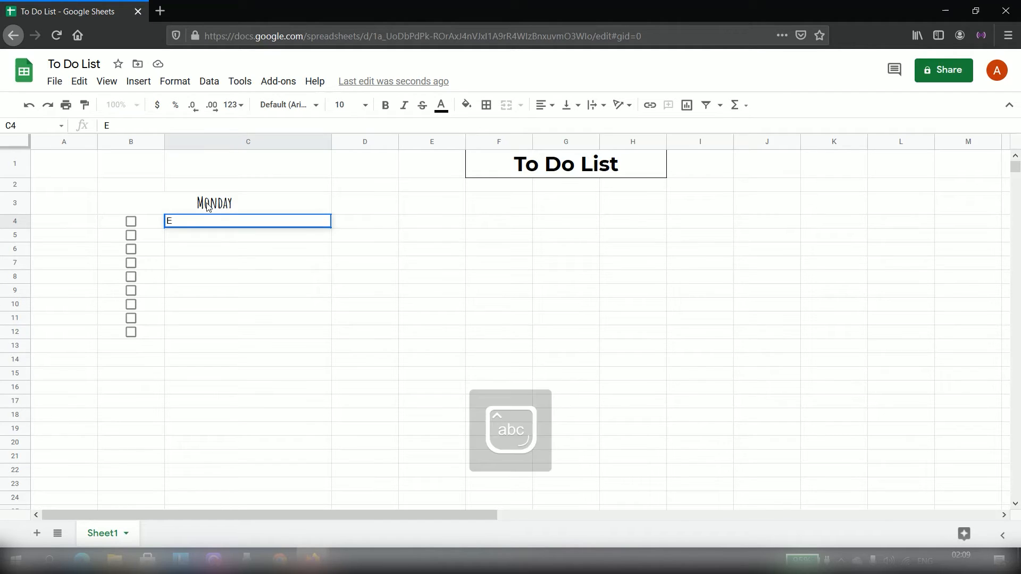
{"action": "type", "text": "dit My Video"}
{"action": "left_click", "coordinate": [412, 335]}
- Format the "Edit My Video" task in C4 with the Shadows Into Light font at size 18
{"action": "left_click", "coordinate": [269, 220]}
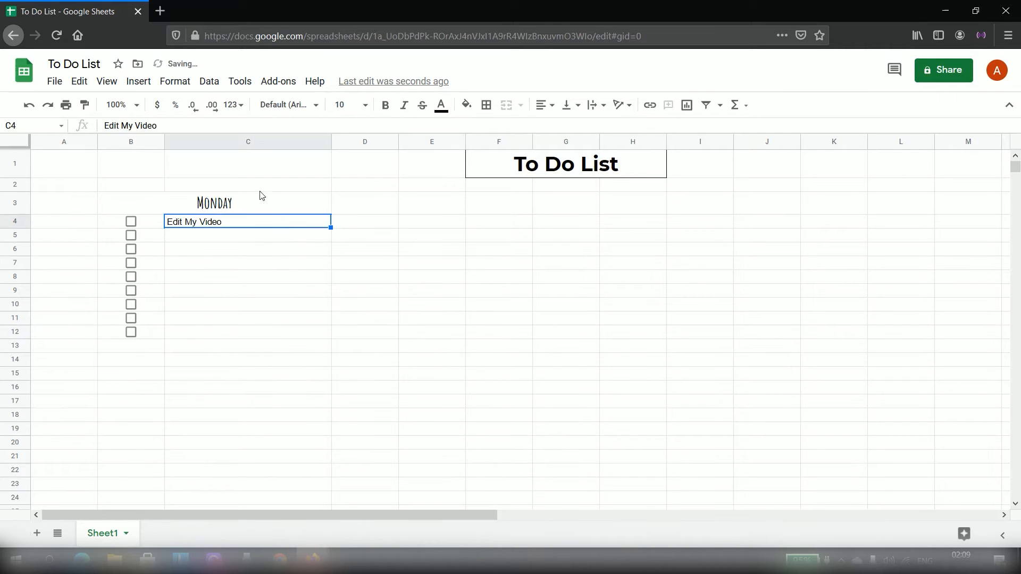
{"action": "left_click", "coordinate": [365, 105]}
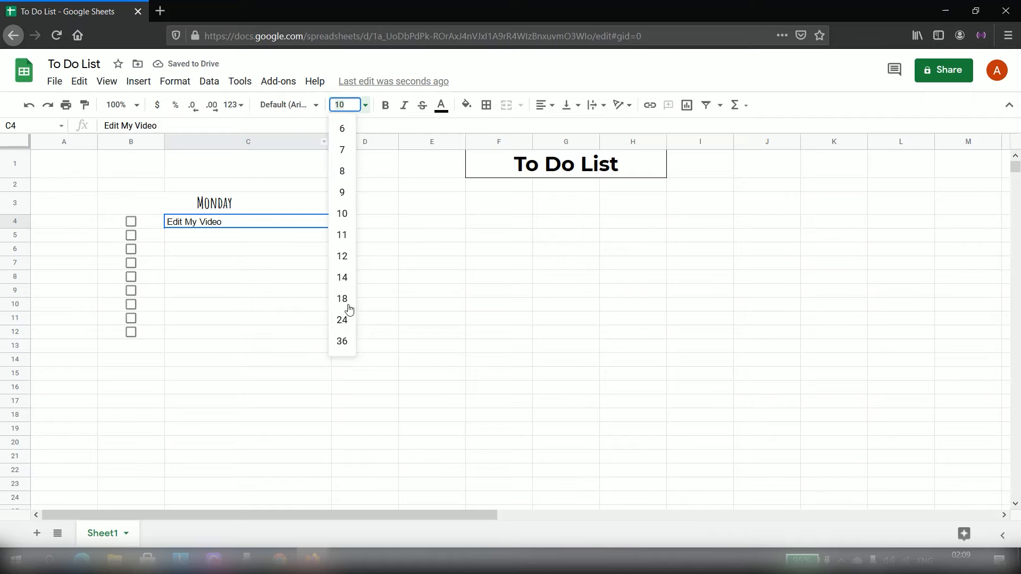
{"action": "left_click", "coordinate": [290, 105]}
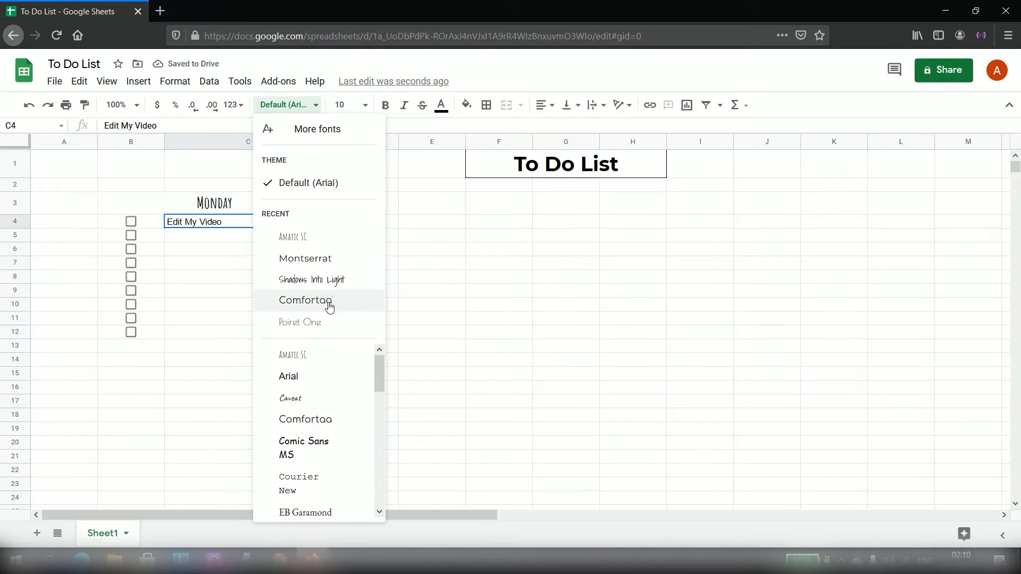
{"action": "left_click", "coordinate": [328, 280]}
{"action": "left_click", "coordinate": [351, 105]}
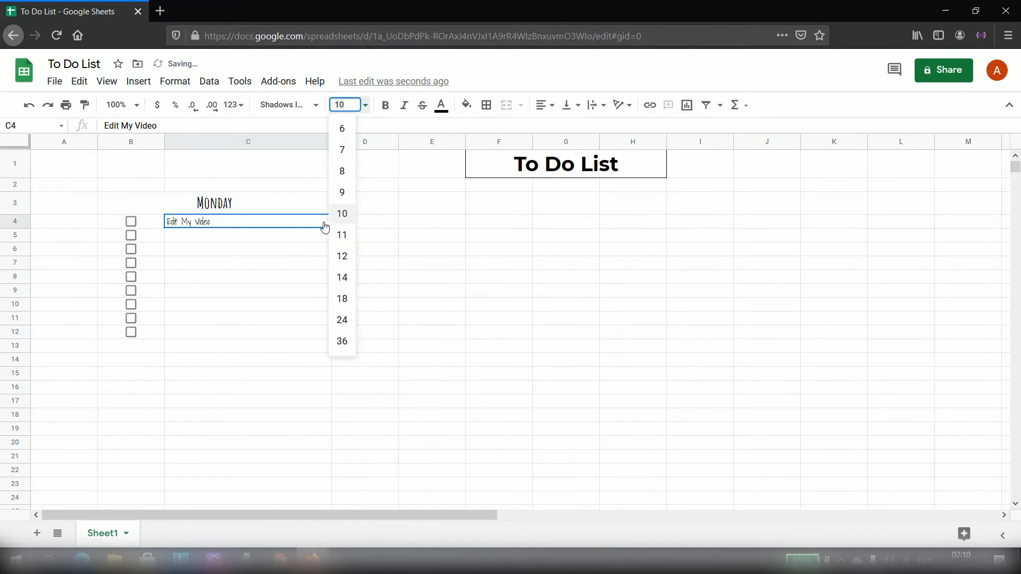
{"action": "left_click", "coordinate": [342, 297]}
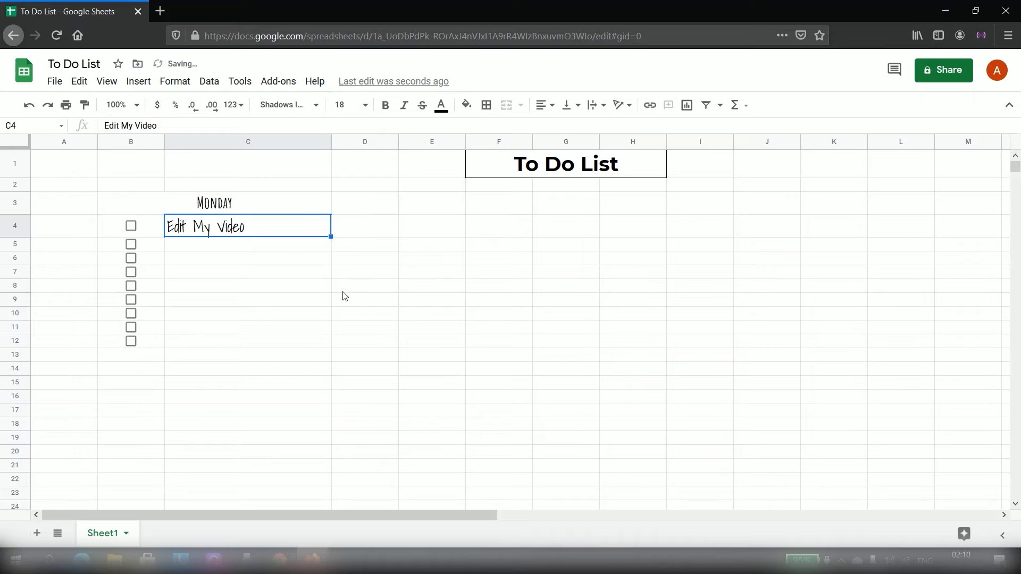
{"action": "left_click", "coordinate": [446, 264]}
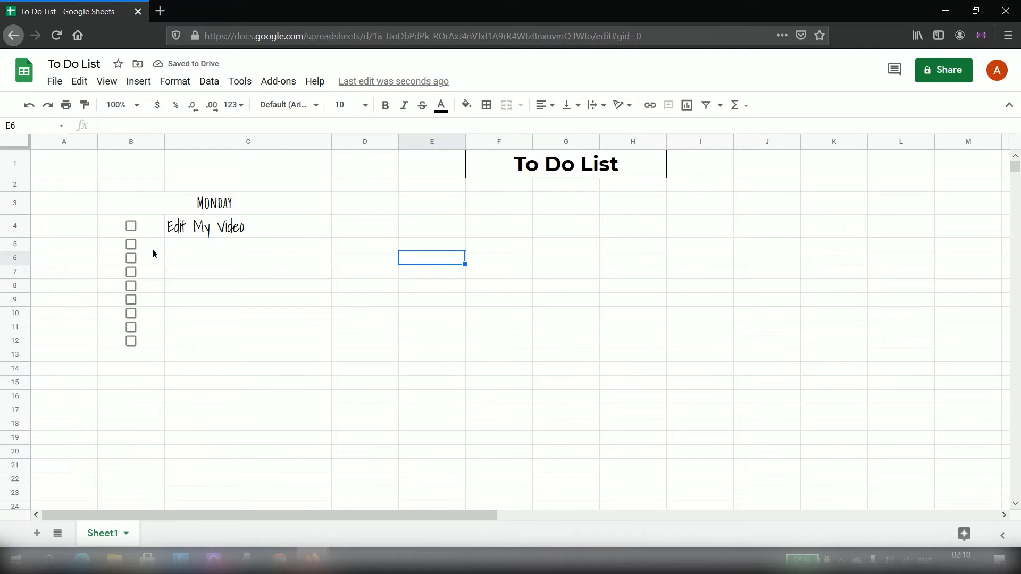
- Format the remaining checkbox and task cells B5:C12 with Shadows Into Light at font size 18
{"action": "left_click_drag", "start_coordinate": [152, 246], "coordinate": [197, 337]}
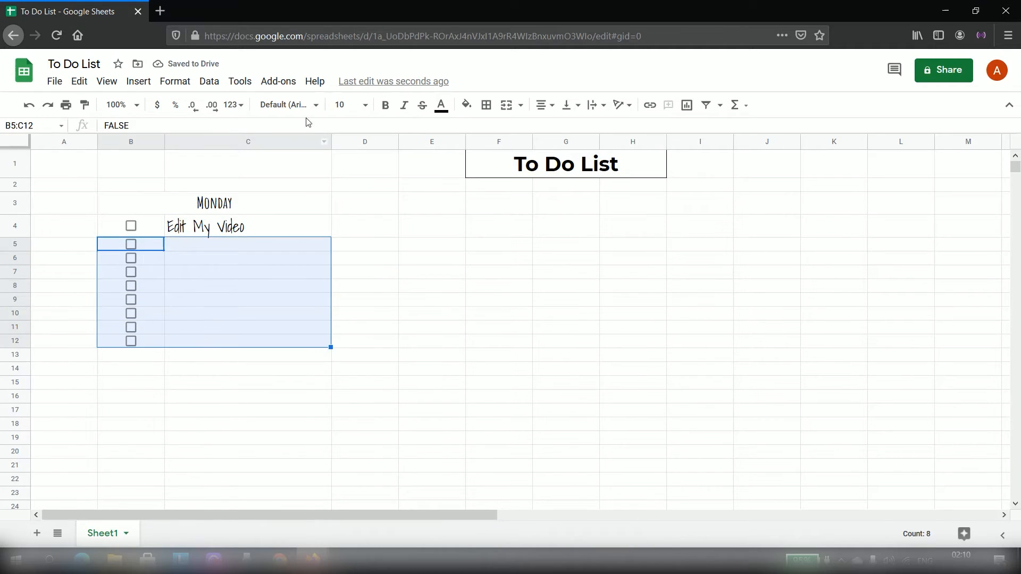
{"action": "left_click", "coordinate": [292, 105]}
{"action": "left_click", "coordinate": [318, 235]}
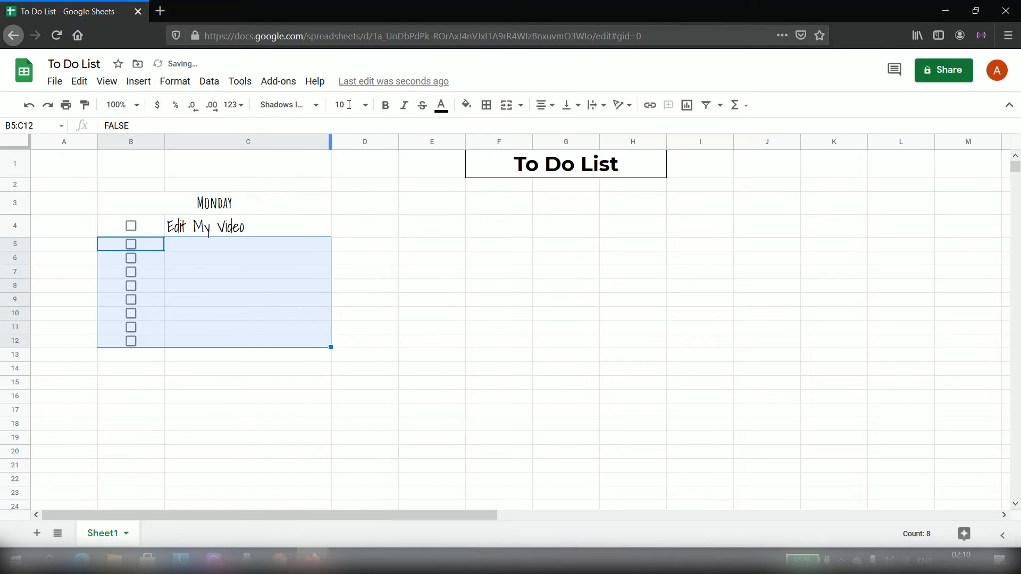
{"action": "left_click", "coordinate": [349, 104]}
{"action": "left_click", "coordinate": [346, 298]}
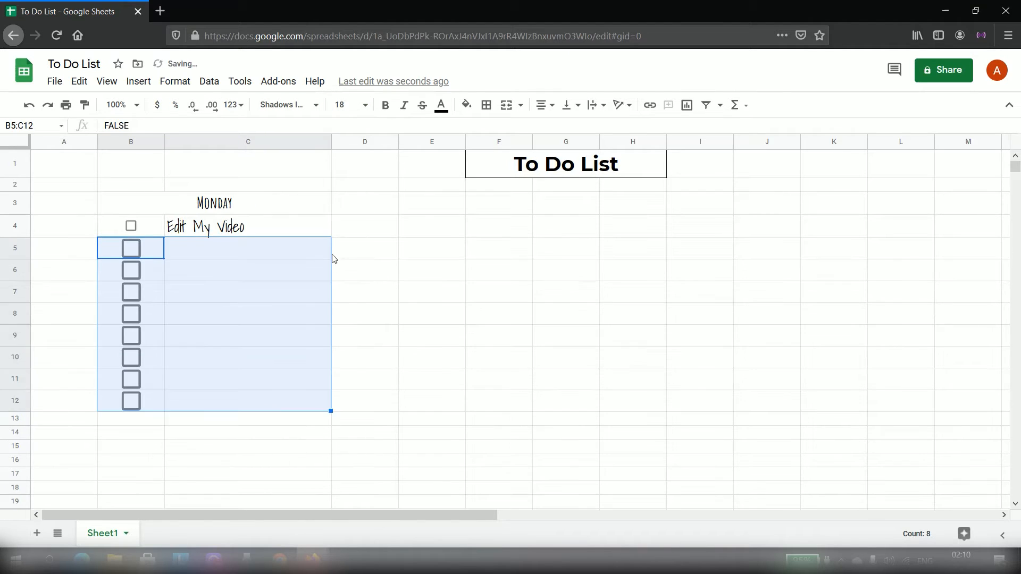
{"action": "left_click", "coordinate": [415, 201]}
- Set the font size of the checkbox in B4 to 18
{"action": "left_click", "coordinate": [154, 231]}
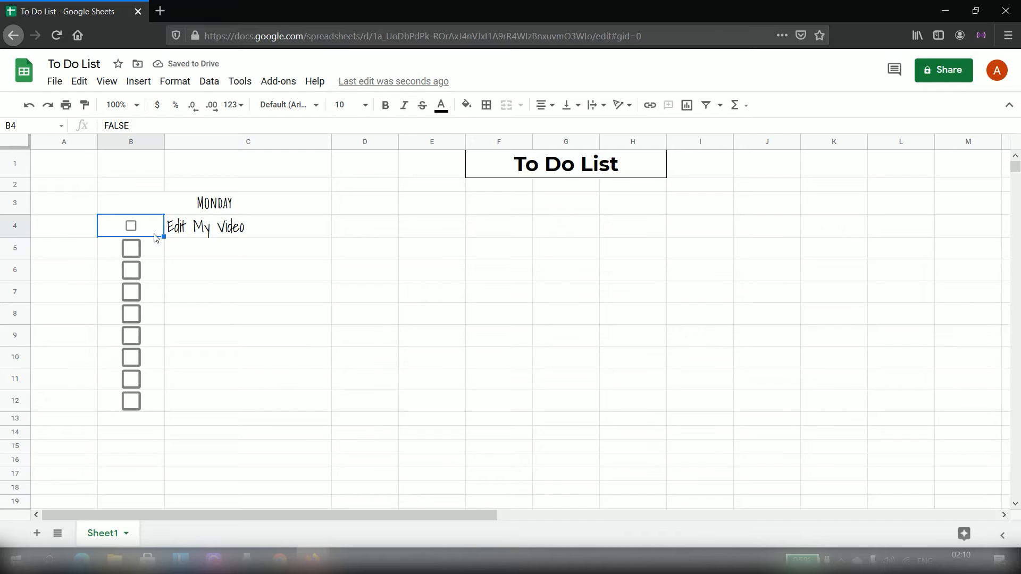
{"action": "left_click", "coordinate": [349, 105]}
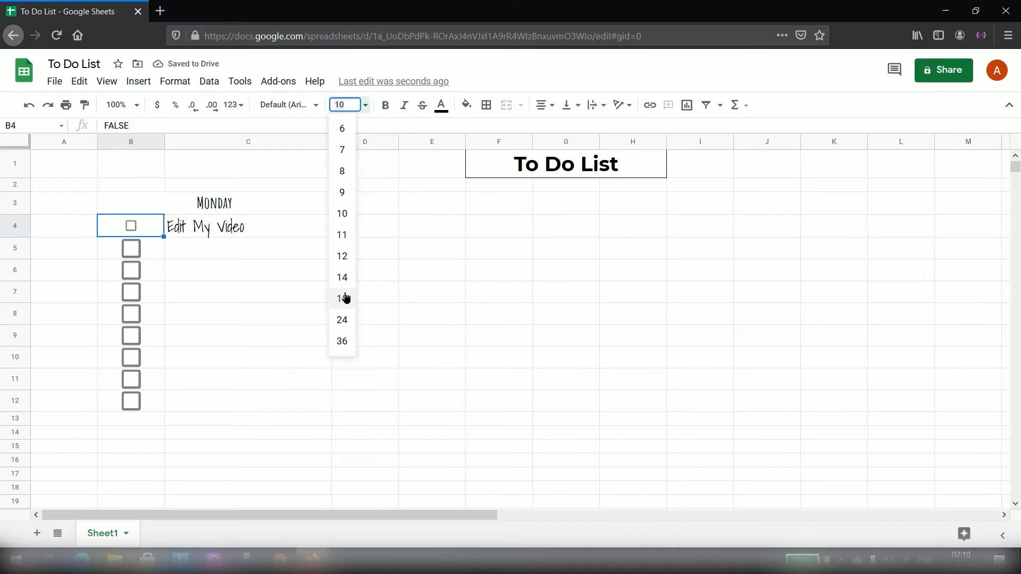
{"action": "left_click", "coordinate": [346, 297]}
{"action": "left_click", "coordinate": [296, 227]}
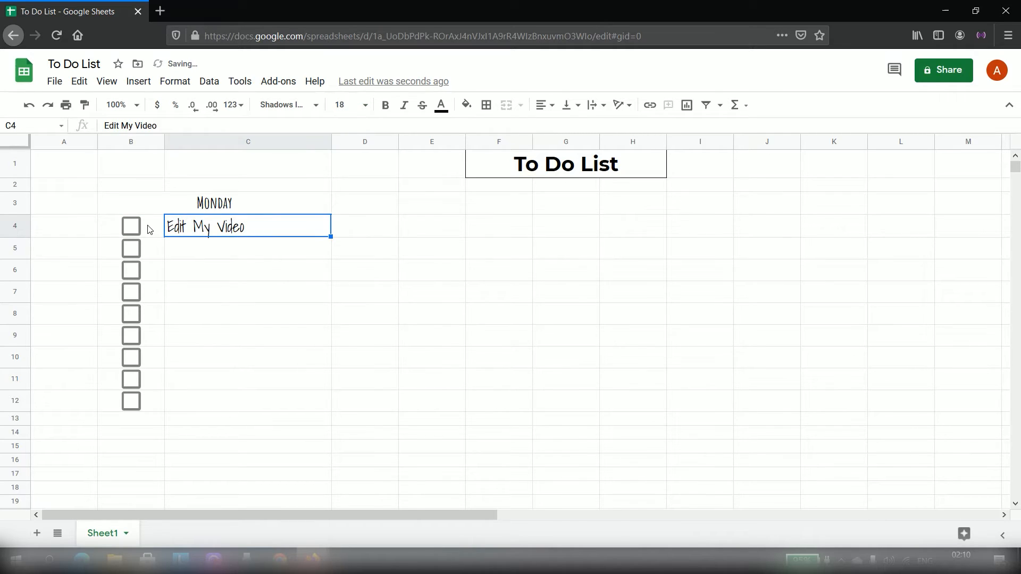
- Test the checkbox beside "Edit My Video" by ticking and unticking it
{"action": "left_click", "coordinate": [150, 230]}
{"action": "left_click", "coordinate": [217, 251]}
{"action": "left_click", "coordinate": [195, 232]}
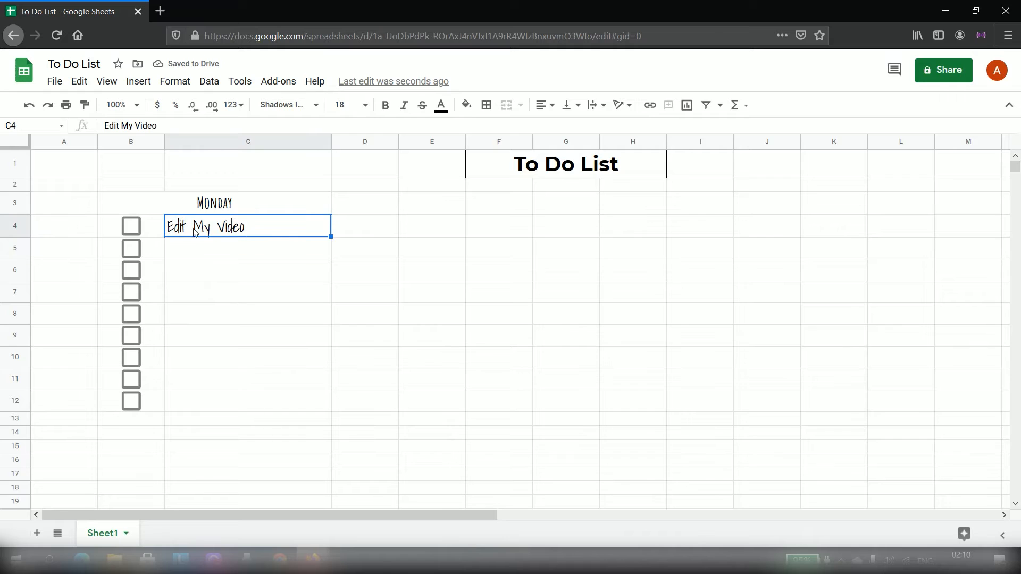
{"action": "left_click", "coordinate": [161, 233]}
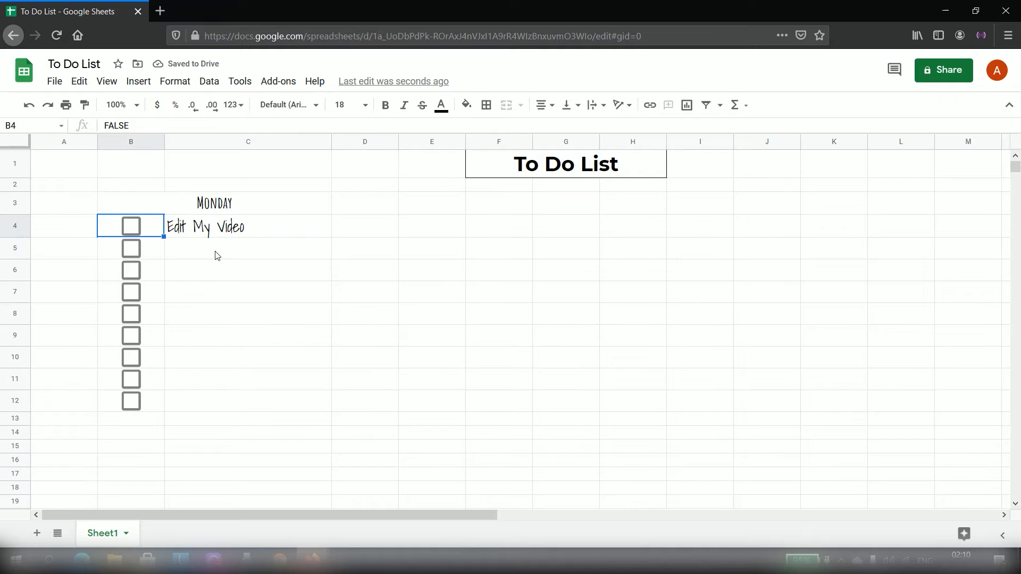
{"action": "left_click", "coordinate": [135, 230]}
{"action": "left_click", "coordinate": [250, 228]}
{"action": "left_click", "coordinate": [131, 229]}
{"action": "left_click", "coordinate": [306, 225]}
{"action": "left_click", "coordinate": [131, 226]}
{"action": "left_click", "coordinate": [303, 232]}
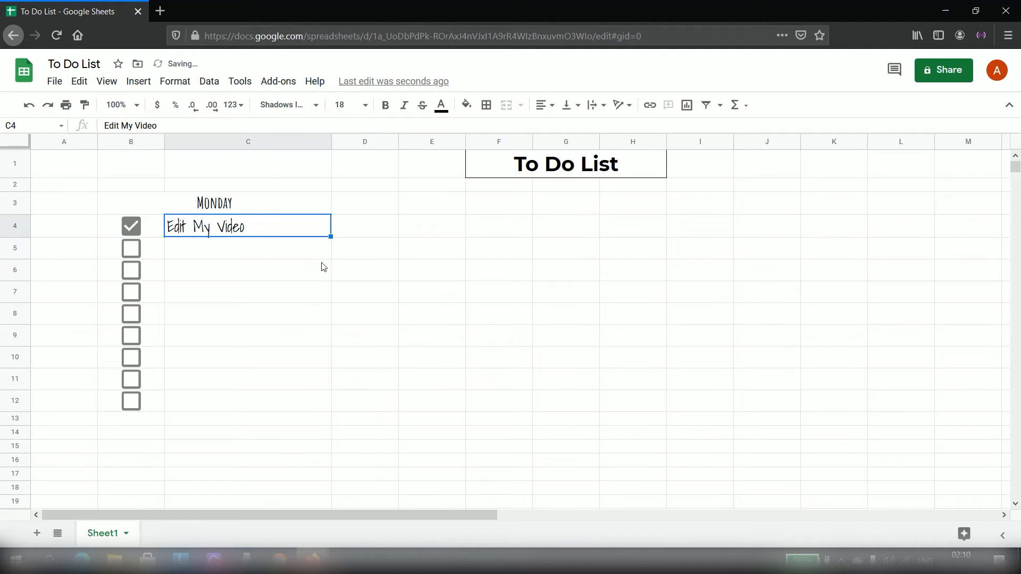
{"action": "left_click", "coordinate": [132, 230]}
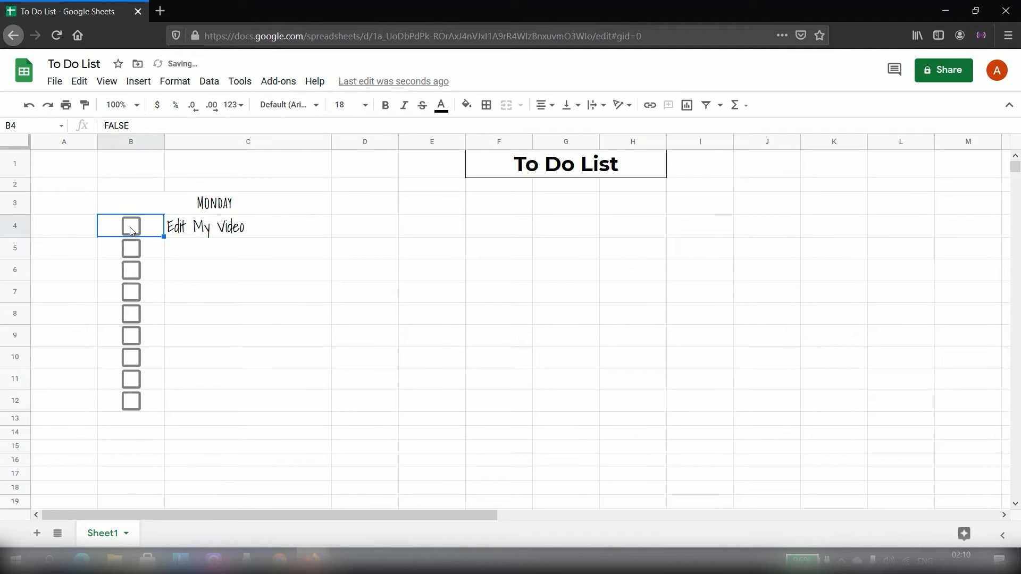
- Apply all borders to the Monday table in B3:C12
{"action": "left_click", "coordinate": [251, 204]}
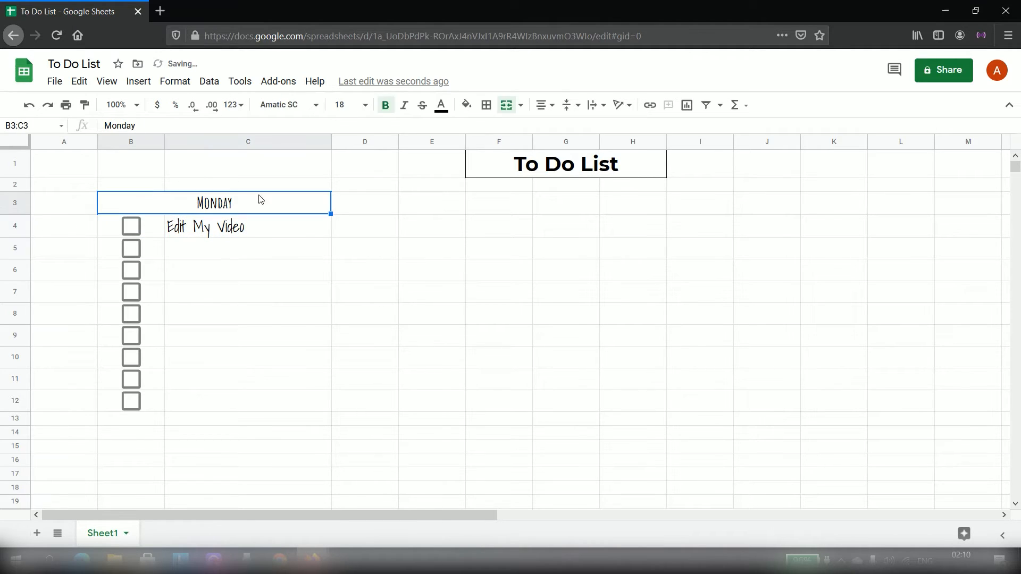
{"action": "left_click", "coordinate": [486, 105]}
{"action": "left_click_drag", "start_coordinate": [160, 409], "coordinate": [239, 202]}
{"action": "left_click", "coordinate": [486, 105]}
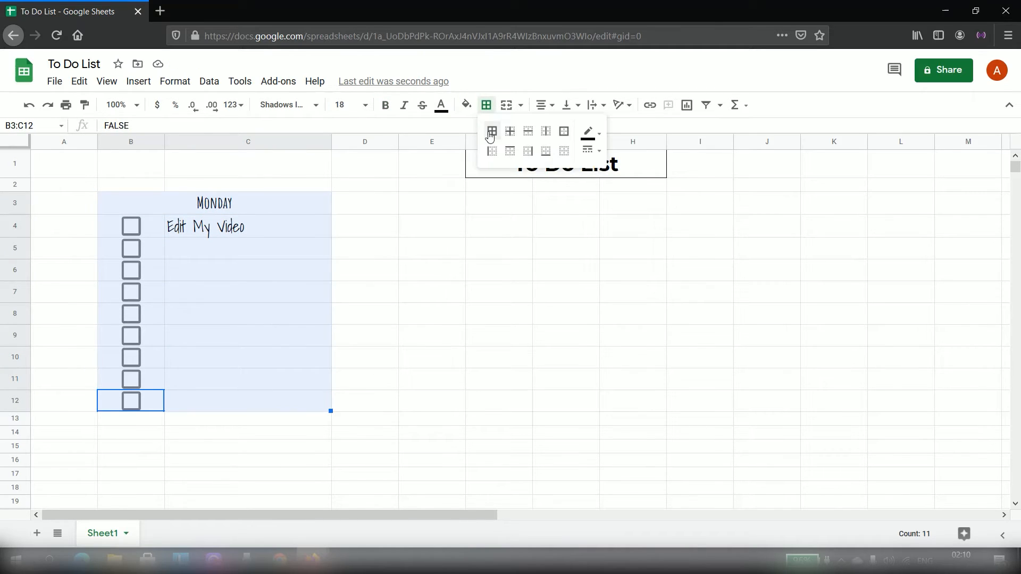
{"action": "left_click", "coordinate": [492, 130]}
{"action": "left_click", "coordinate": [379, 275]}
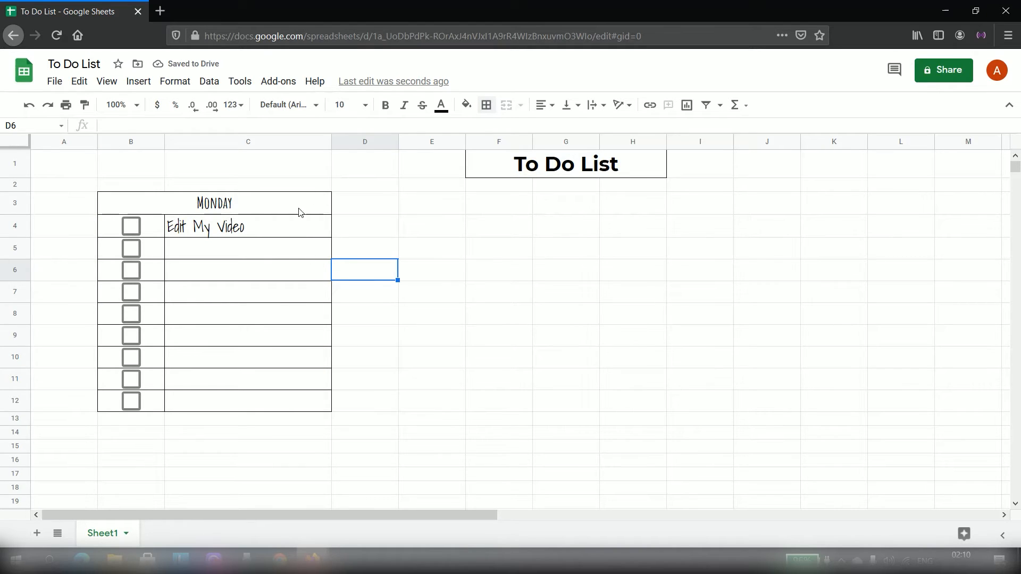
- Start a conditional formatting rule from the "Edit My Video" cell and set its range to C4:C12
{"action": "left_click", "coordinate": [294, 231]}
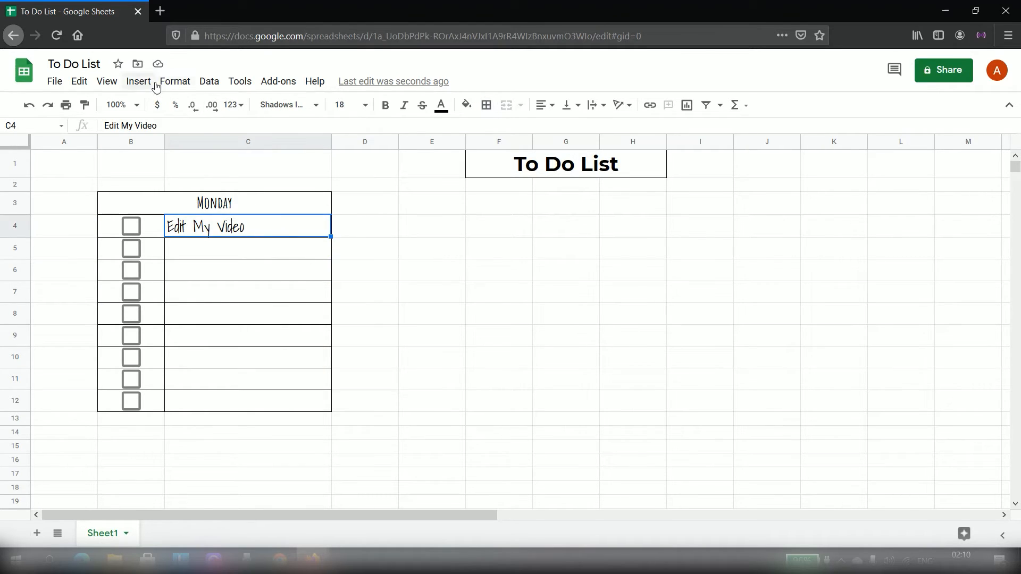
{"action": "left_click", "coordinate": [172, 81]}
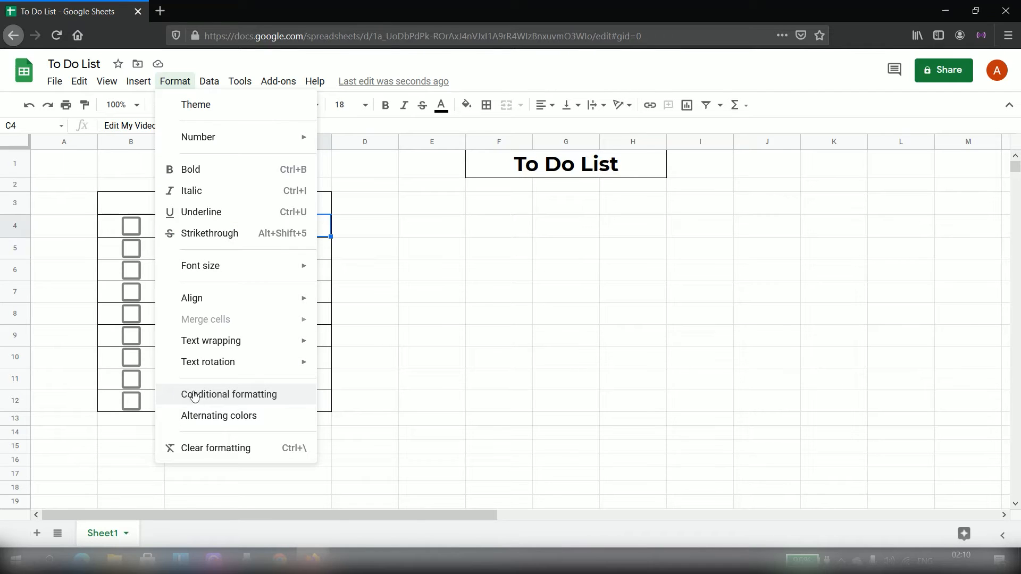
{"action": "left_click", "coordinate": [280, 395]}
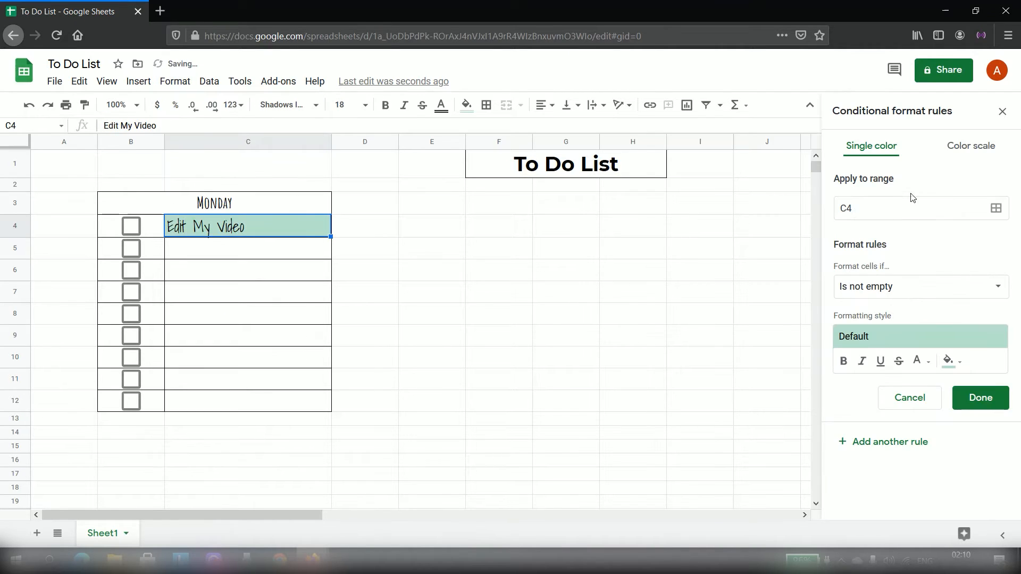
{"action": "left_click", "coordinate": [906, 213]}
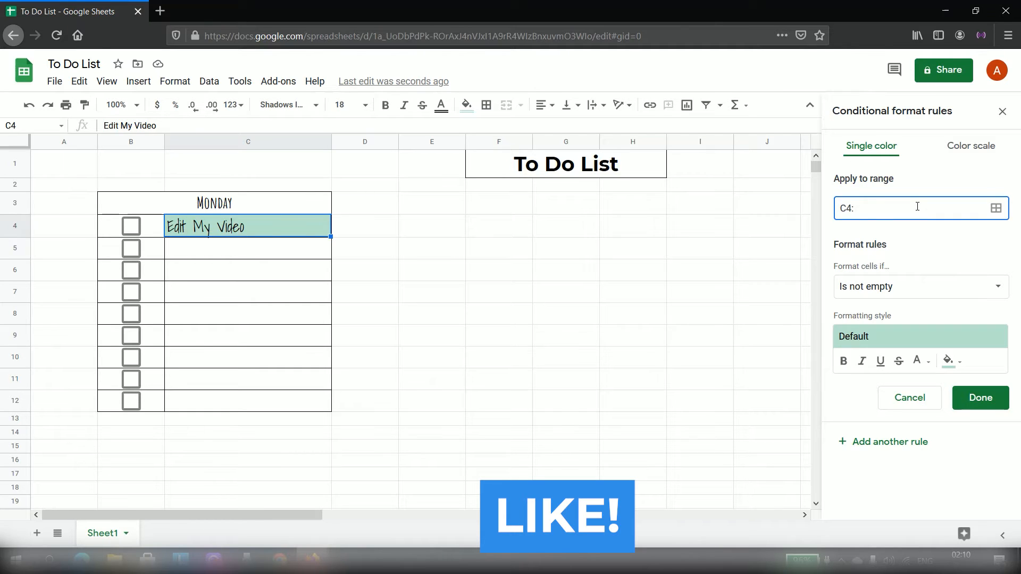
{"action": "type", "text": "C12"}
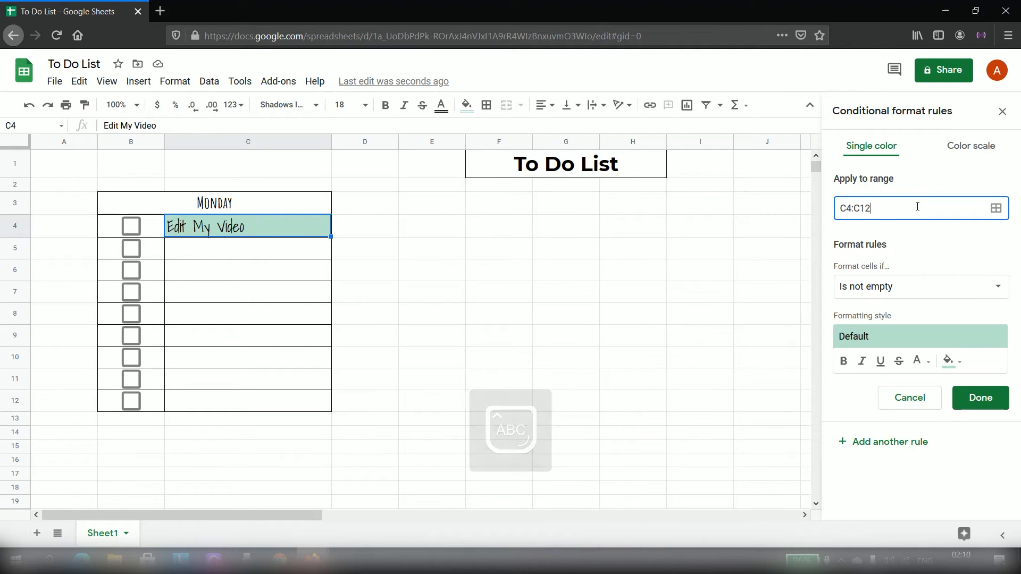
- Set the condition of the formatting rule for C4:C12 to "Custom formula is"
{"action": "left_click", "coordinate": [918, 288]}
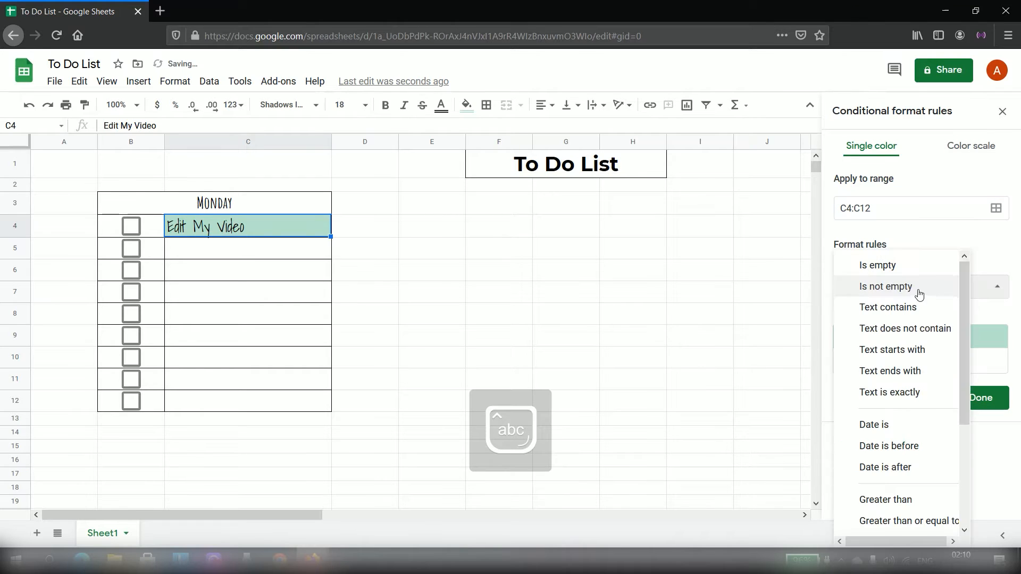
{"action": "left_click", "coordinate": [919, 291]}
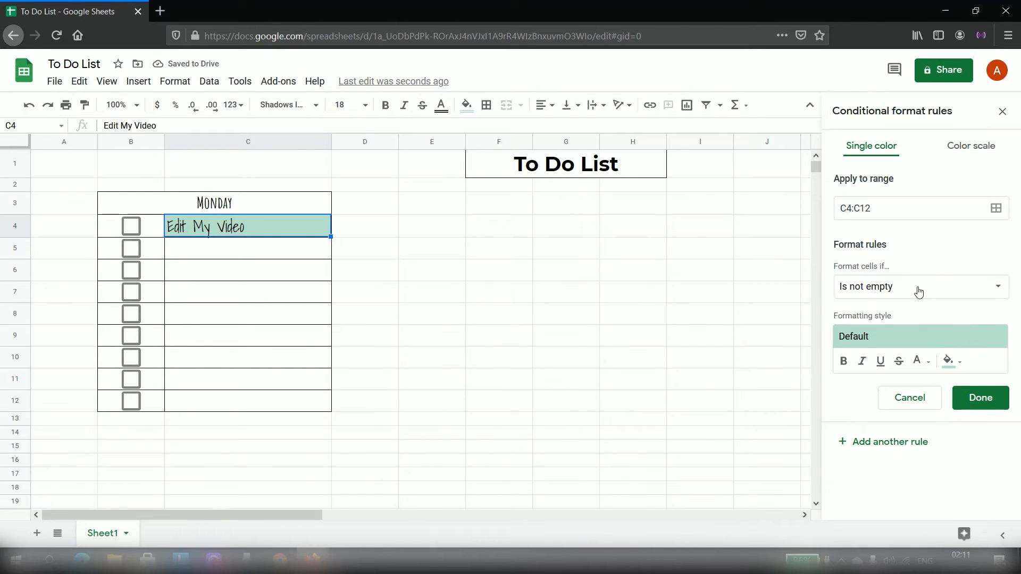
{"action": "left_click", "coordinate": [910, 287]}
{"action": "scroll", "coordinate": [871, 448], "scroll_direction": "down", "scroll_amount": 3}
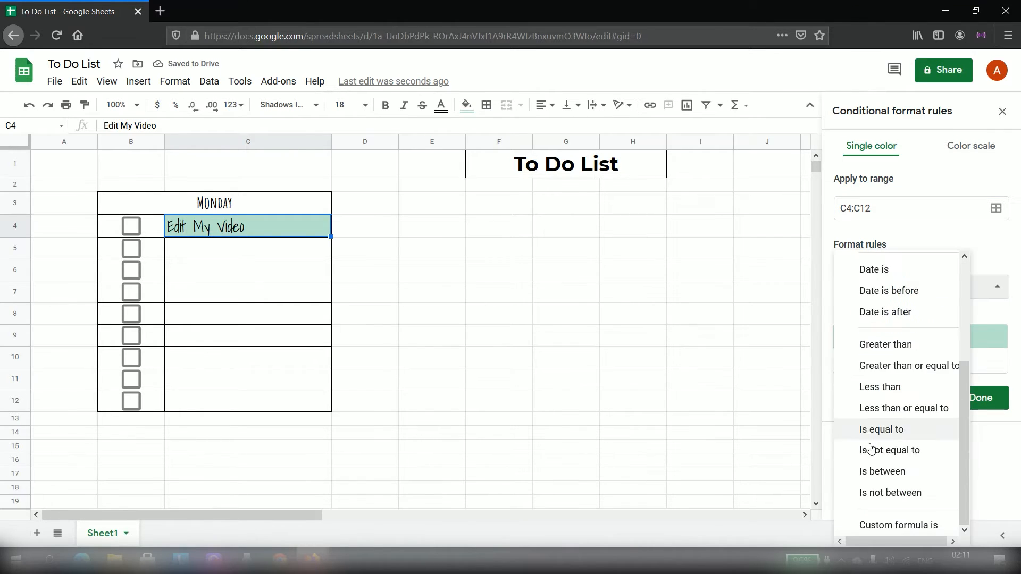
{"action": "left_click", "coordinate": [892, 527]}
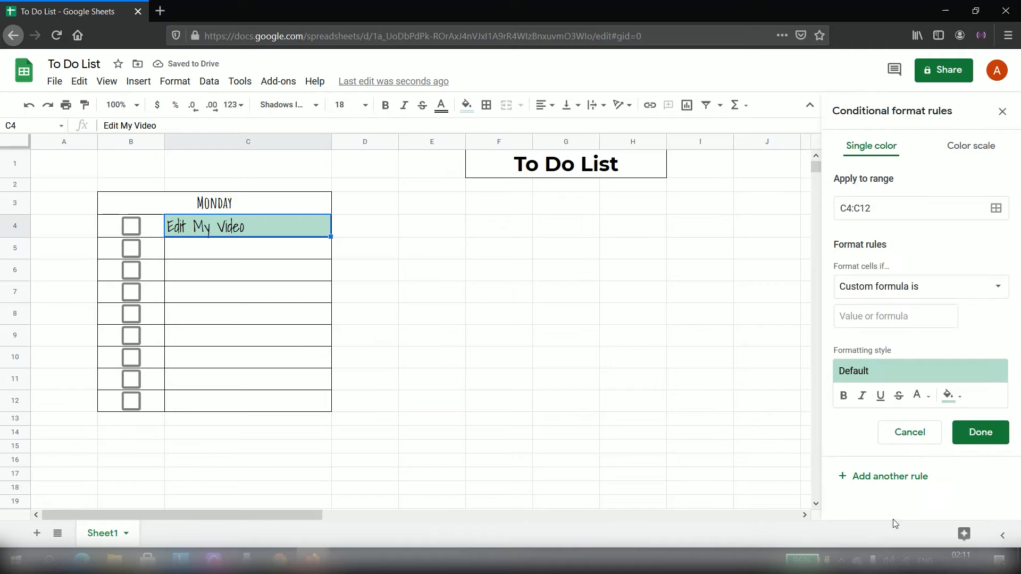
- Enter the custom formula =B4=TRUE for the conditional formatting rule
{"action": "left_click", "coordinate": [901, 323]}
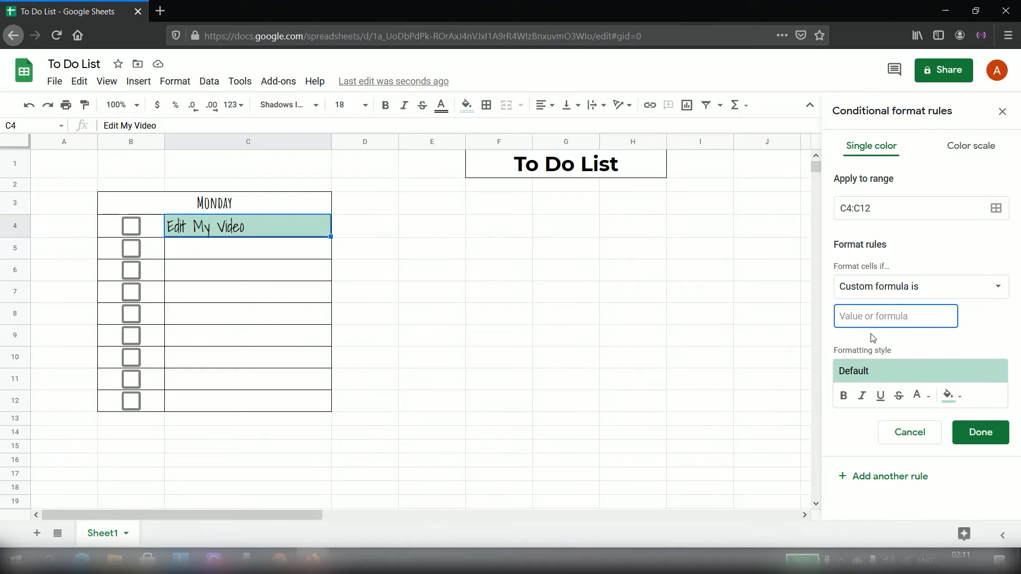
{"action": "key", "text": "Caps_Lock"}
{"action": "type", "text": "="}
{"action": "left_click", "coordinate": [136, 233]}
{"action": "left_click", "coordinate": [135, 232]}
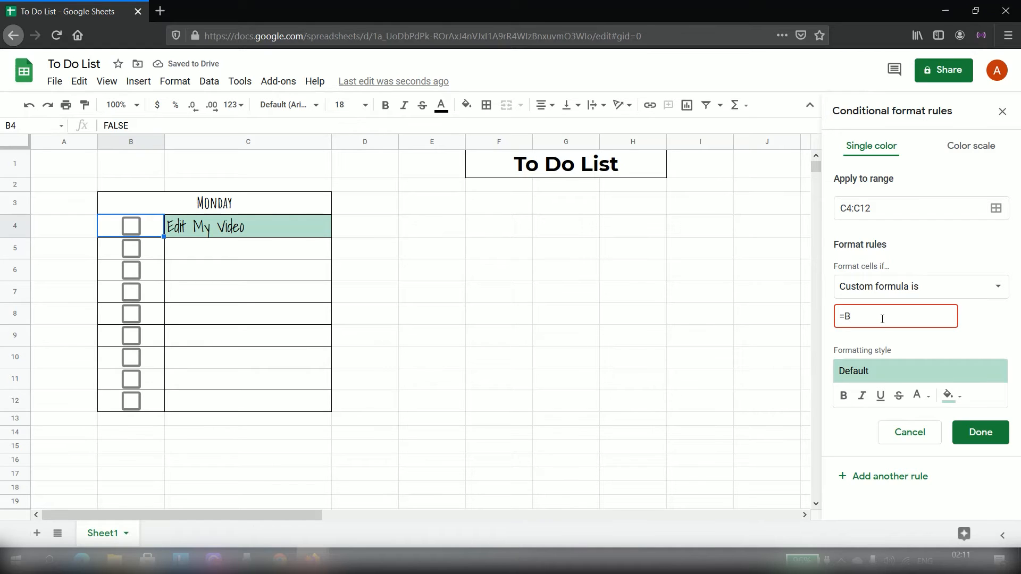
{"action": "left_click", "coordinate": [883, 319]}
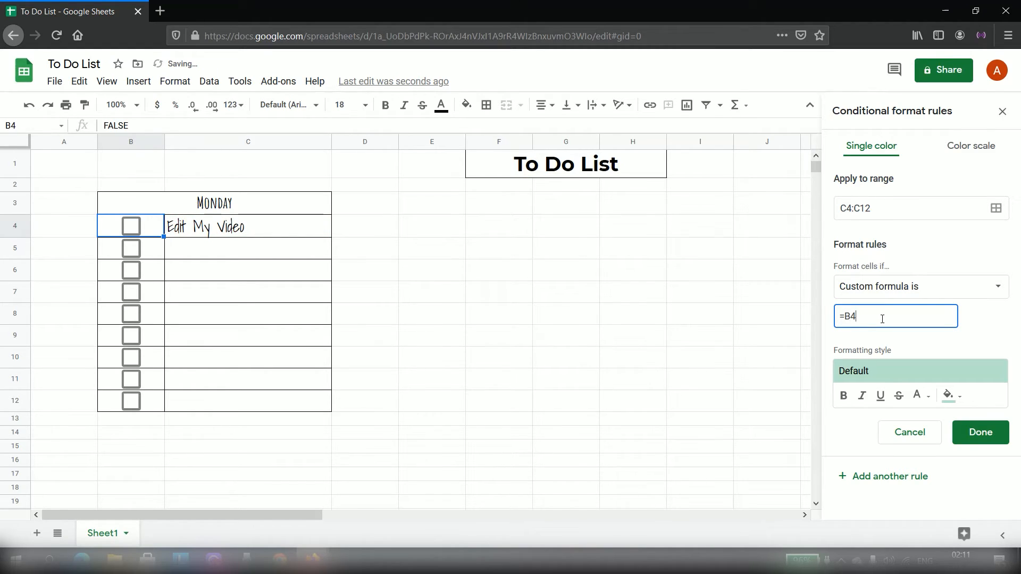
{"action": "type", "text": "4=TRUE"}
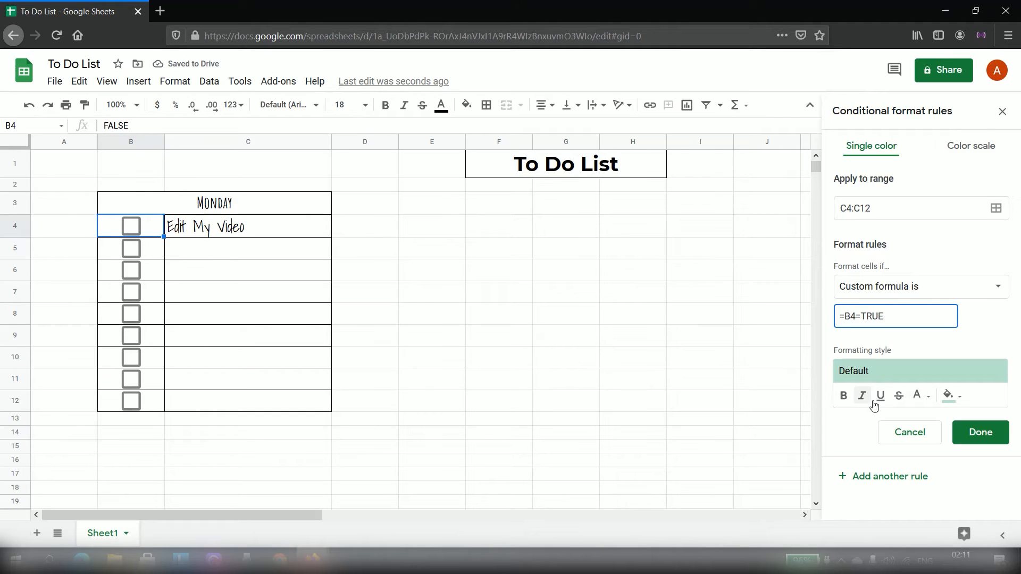
- Give the conditional formatting rule a strikethrough text style and a black fill
{"action": "left_click", "coordinate": [899, 395]}
{"action": "left_click", "coordinate": [950, 396]}
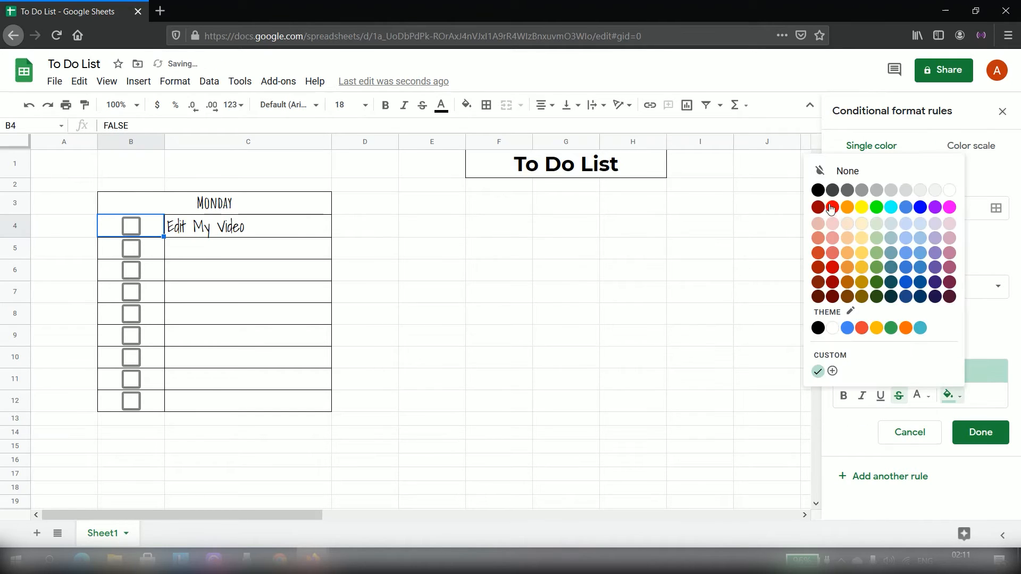
{"action": "left_click", "coordinate": [818, 190]}
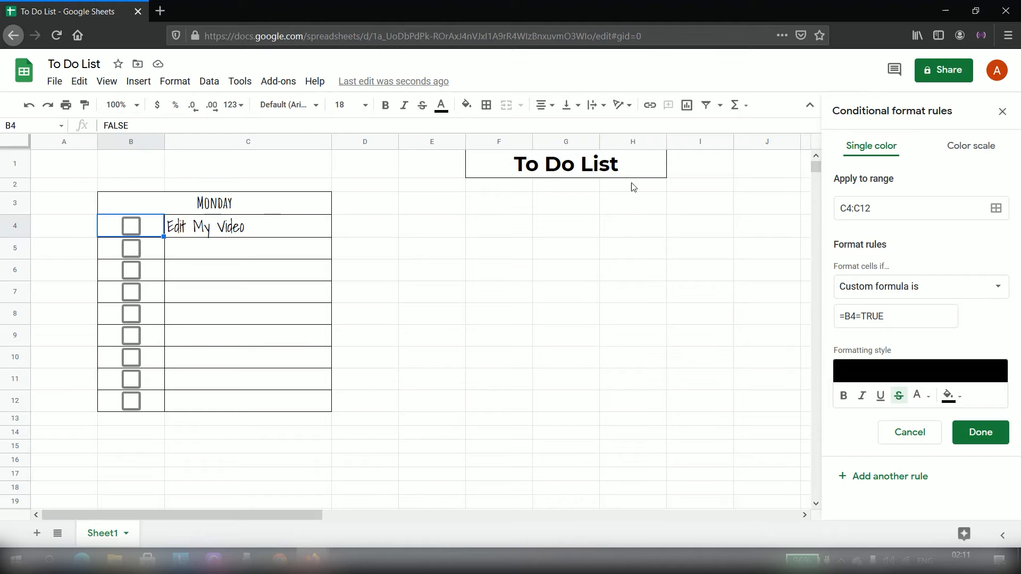
- Test the formatting rule by ticking and unticking the checkbox beside "Edit My Video"
{"action": "left_click_drag", "start_coordinate": [853, 211], "coordinate": [848, 210]}
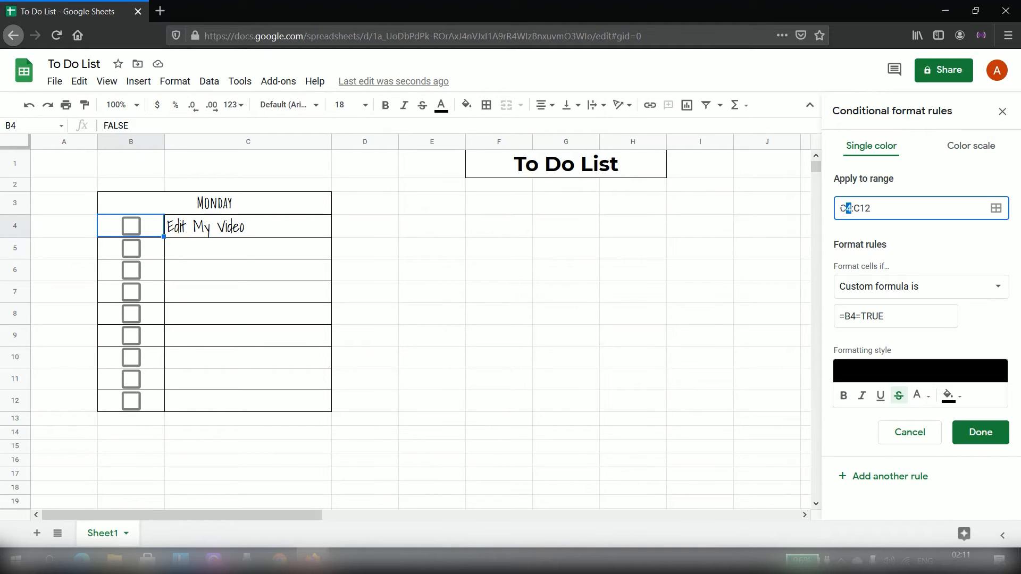
{"action": "left_click", "coordinate": [272, 227]}
{"action": "left_click", "coordinate": [615, 235]}
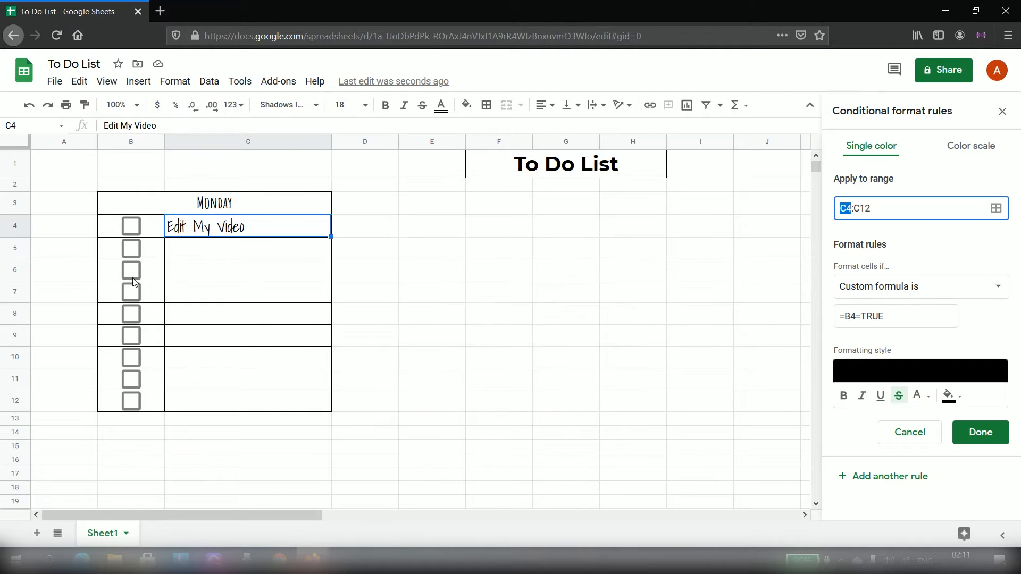
{"action": "left_click", "coordinate": [131, 226]}
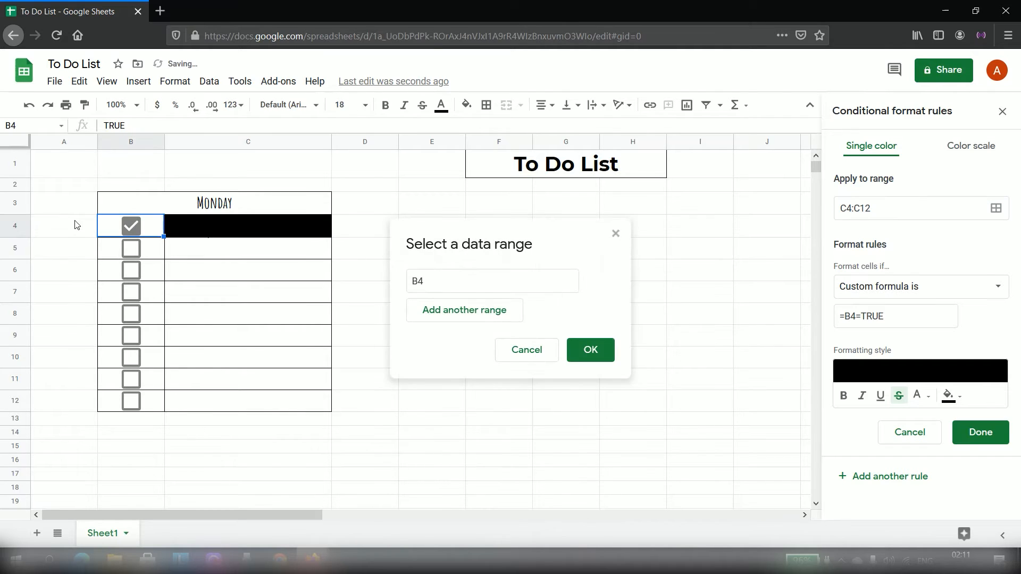
{"action": "left_click", "coordinate": [131, 226]}
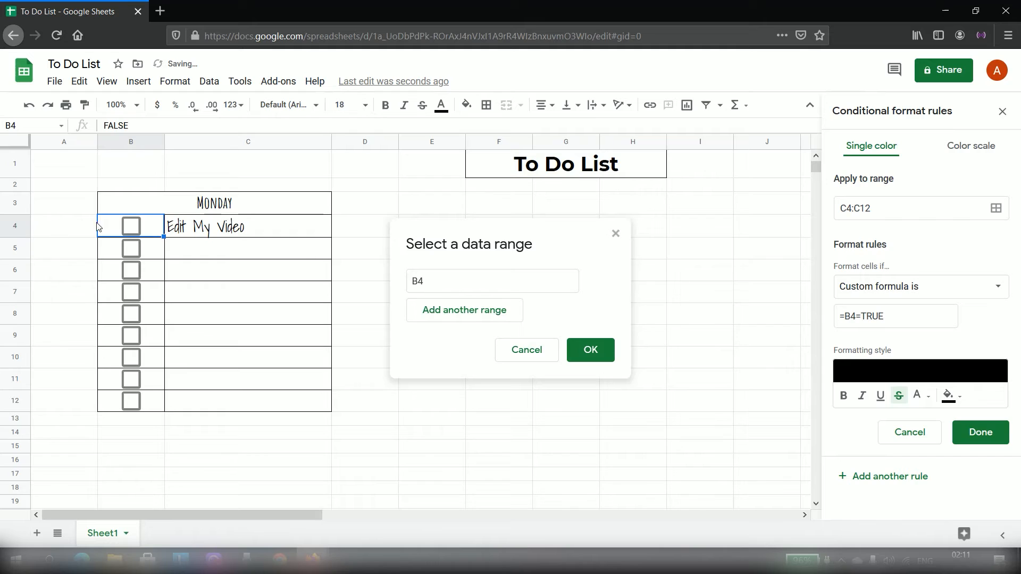
{"action": "left_click", "coordinate": [133, 227]}
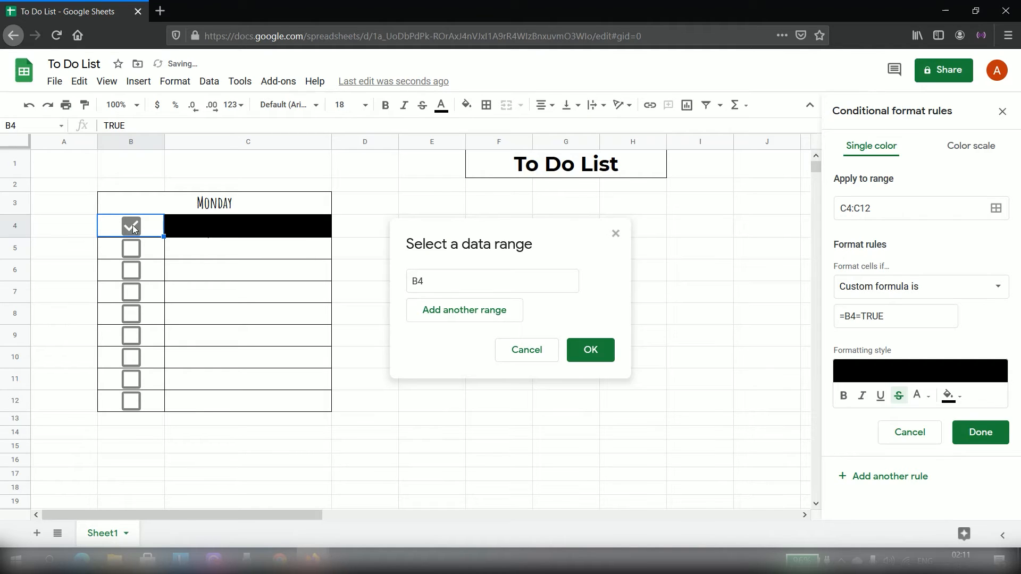
{"action": "left_click", "coordinate": [132, 227]}
{"action": "left_click", "coordinate": [615, 234]}
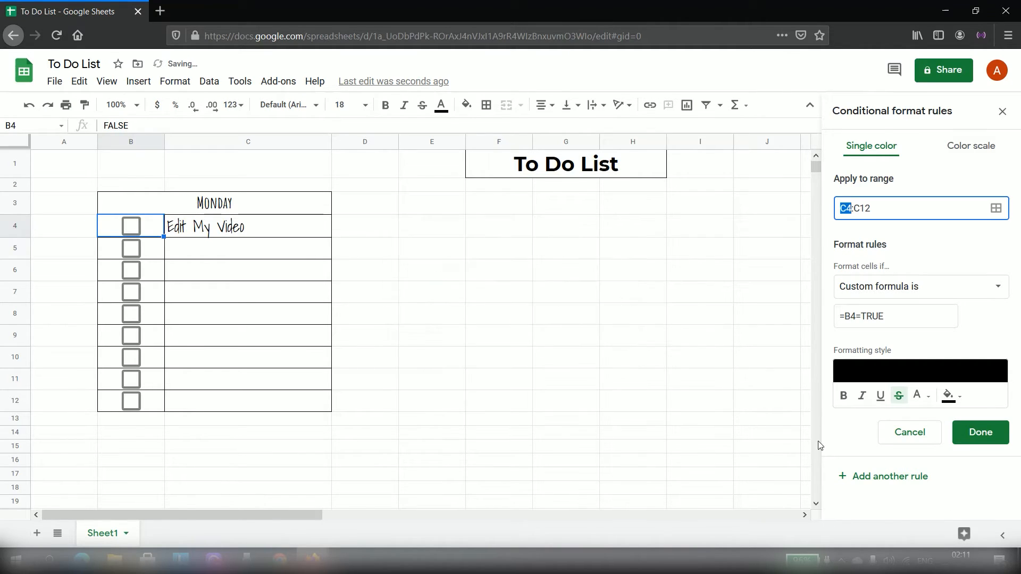
- Change the rule's fill colour to green and test it with the checkbox beside "Edit My Video"
{"action": "left_click", "coordinate": [952, 396]}
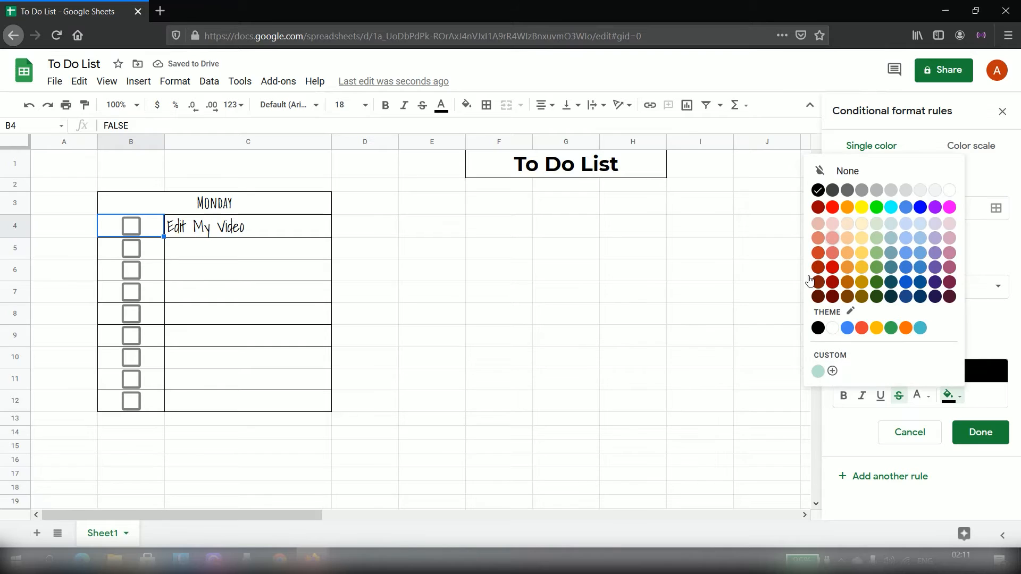
{"action": "left_click", "coordinate": [878, 208]}
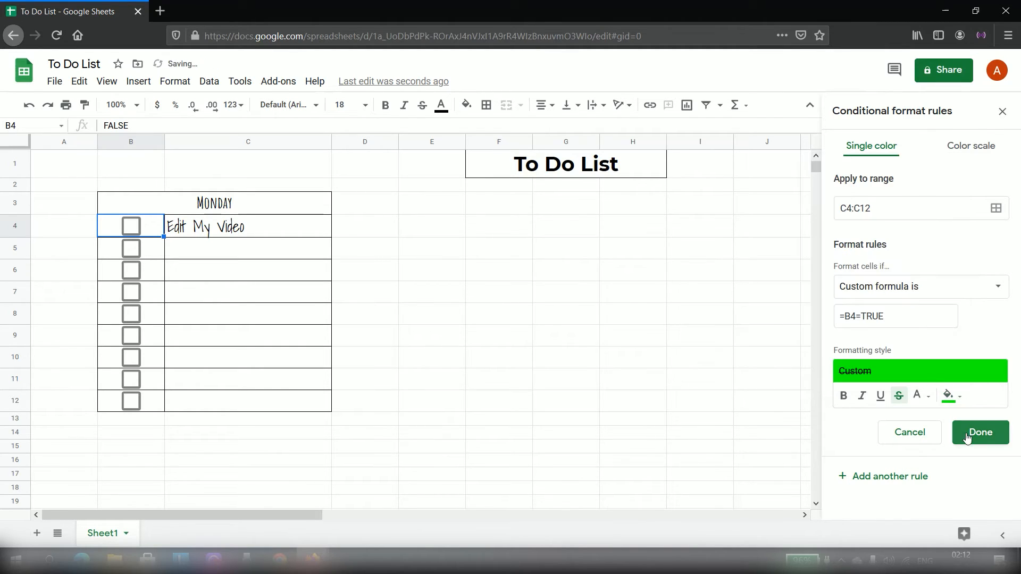
{"action": "left_click", "coordinate": [130, 226]}
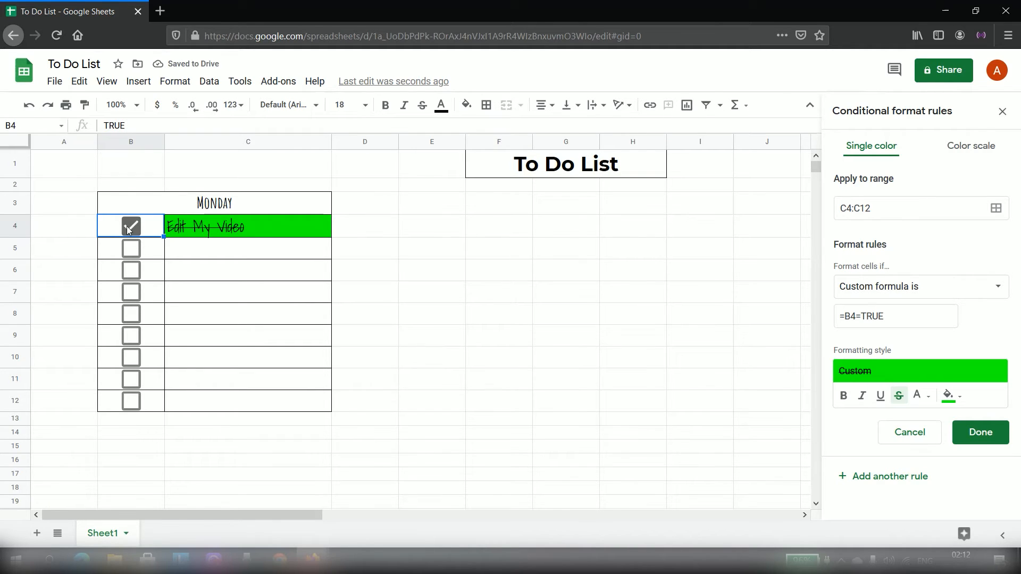
{"action": "left_click", "coordinate": [141, 230]}
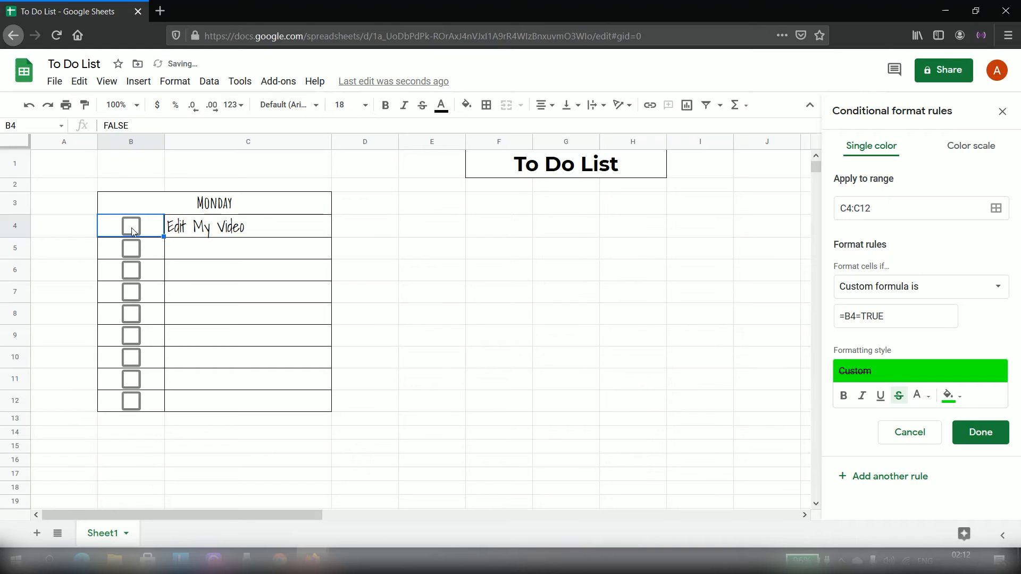
- Save the conditional formatting rule for C4:C12 and close the rules editor
{"action": "left_click", "coordinate": [915, 212]}
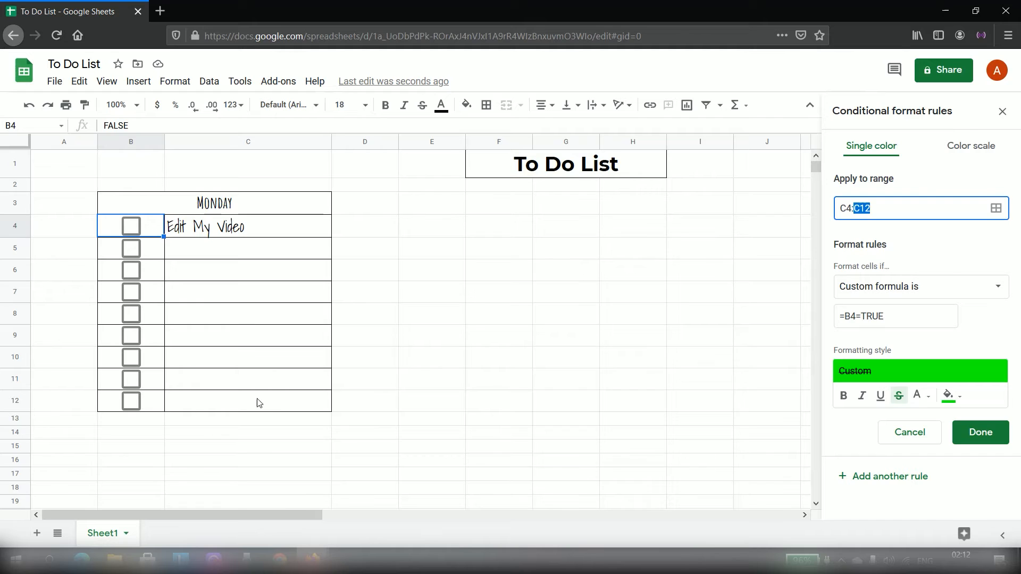
{"action": "left_click", "coordinate": [958, 211]}
{"action": "left_click", "coordinate": [228, 254]}
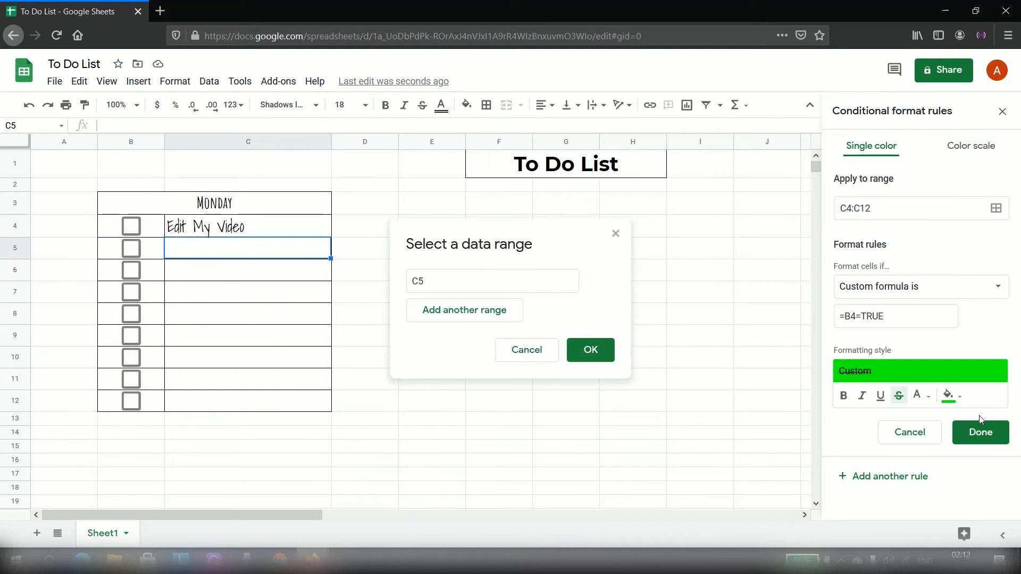
{"action": "left_click", "coordinate": [980, 433]}
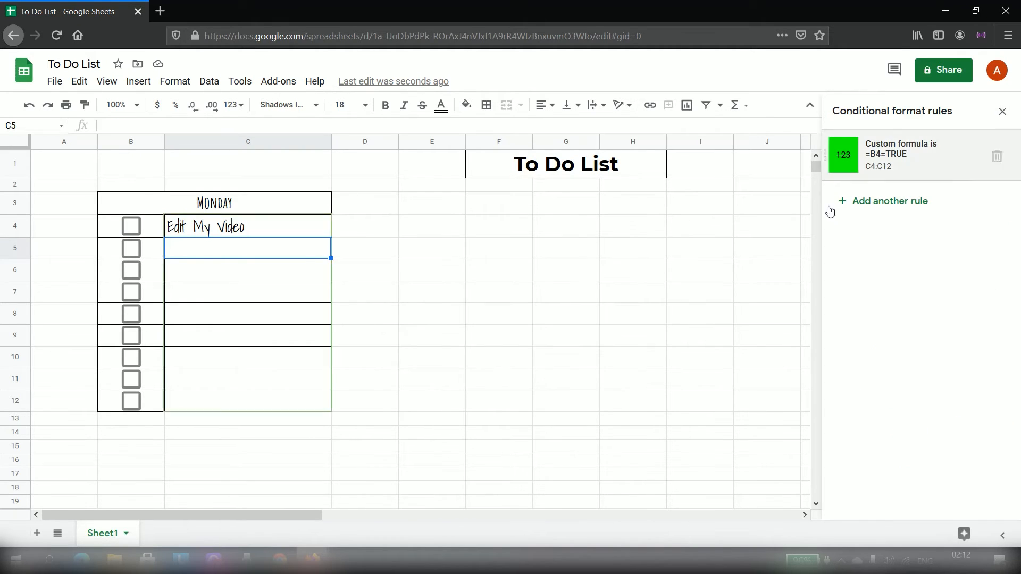
{"action": "left_click", "coordinate": [1002, 112]}
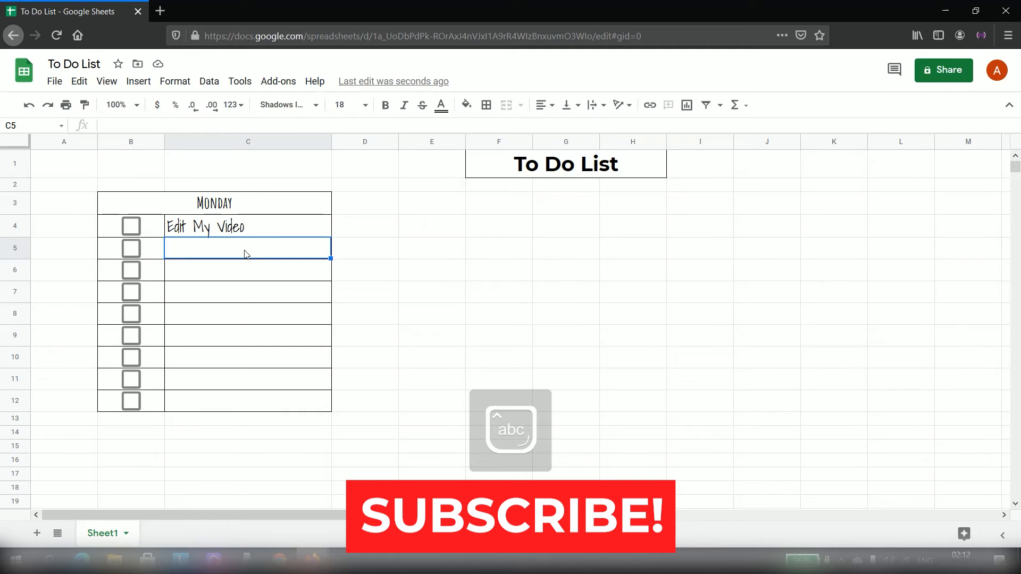
- Enter the task "Clean The Table" in cell C5 of the Monday table
{"action": "key", "text": "Caps_Lock"}
{"action": "type", "text": "CLE"}
{"action": "key", "text": "BackSpace"}
{"action": "key", "text": "BackSpace"}
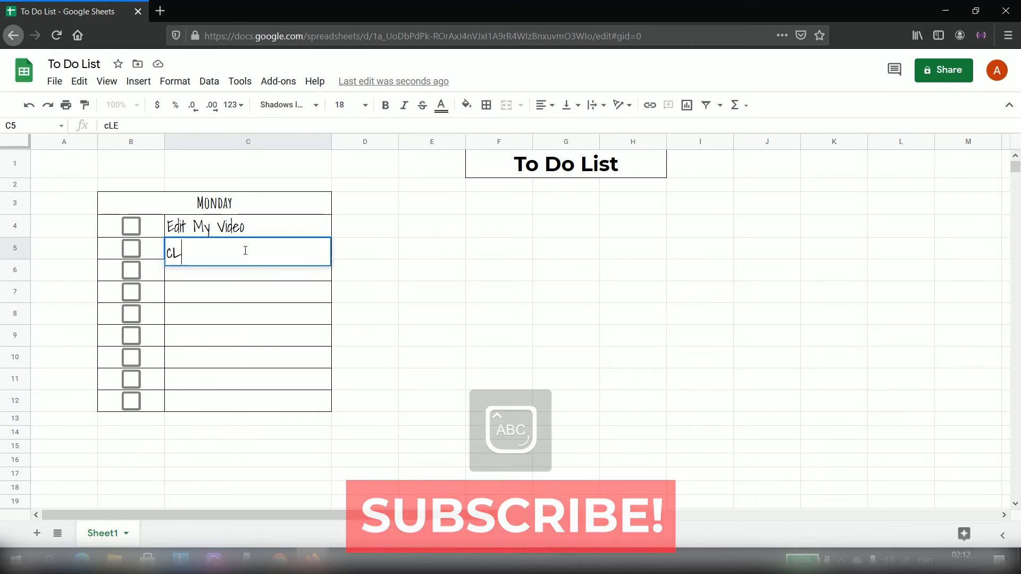
{"action": "key", "text": "Caps_Lock"}
{"action": "type", "text": "e"}
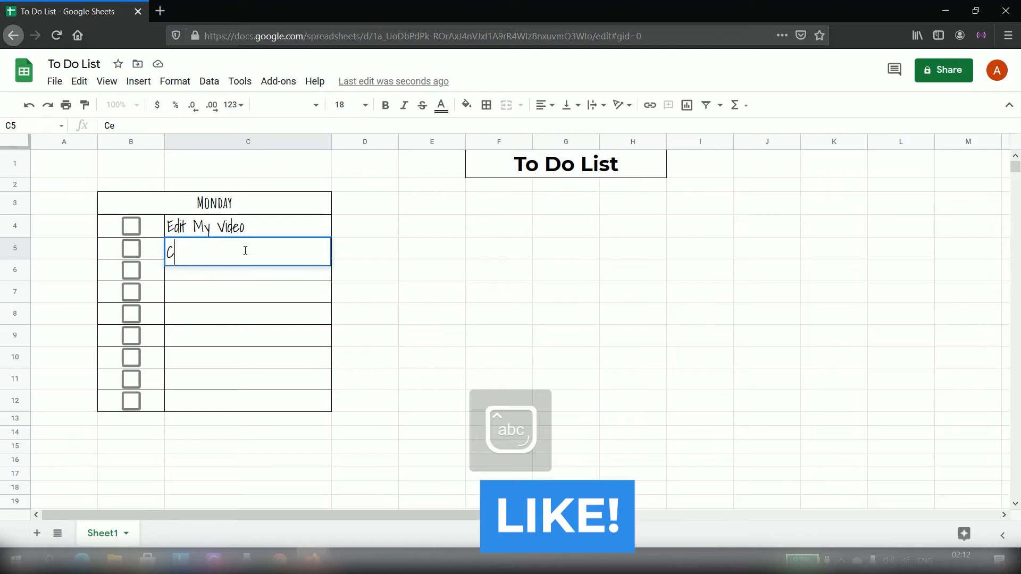
{"action": "type", "text": "ean The"}
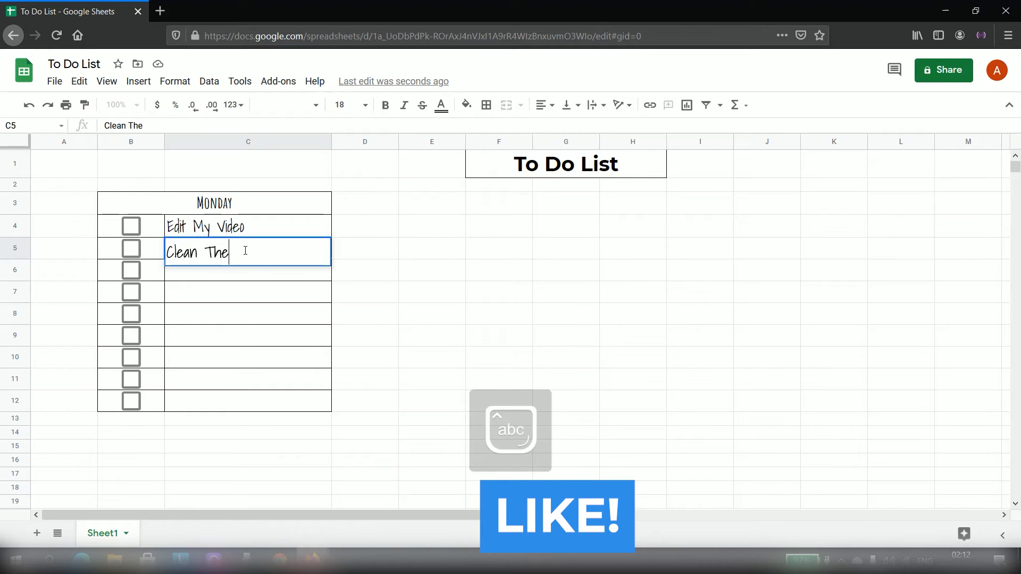
{"action": "type", "text": " Table"}
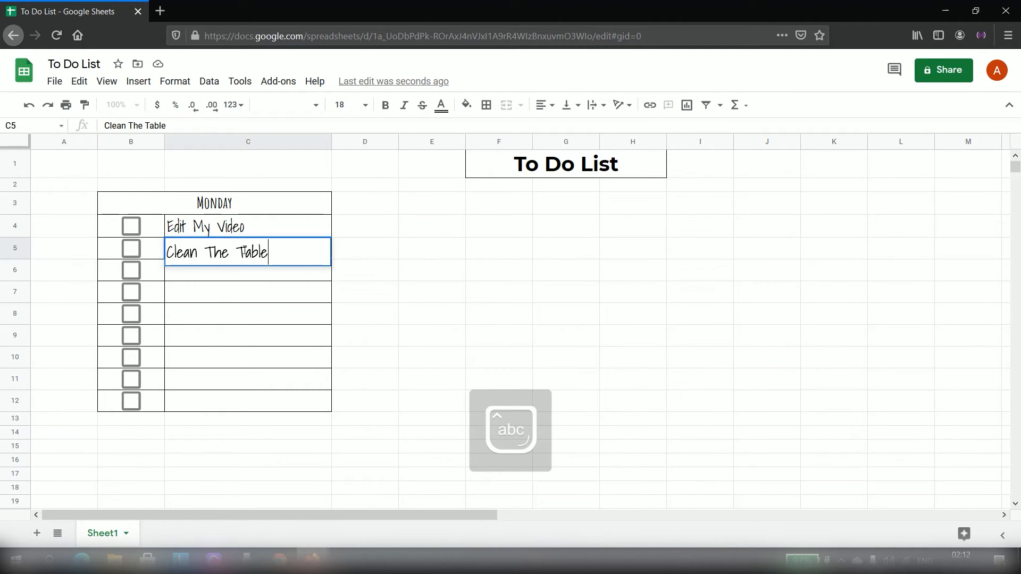
{"action": "left_click", "coordinate": [354, 256]}
- Test the formatting by ticking and unticking the checkboxes beside "Edit My Video" and "Clean The Table"
{"action": "left_click", "coordinate": [131, 249]}
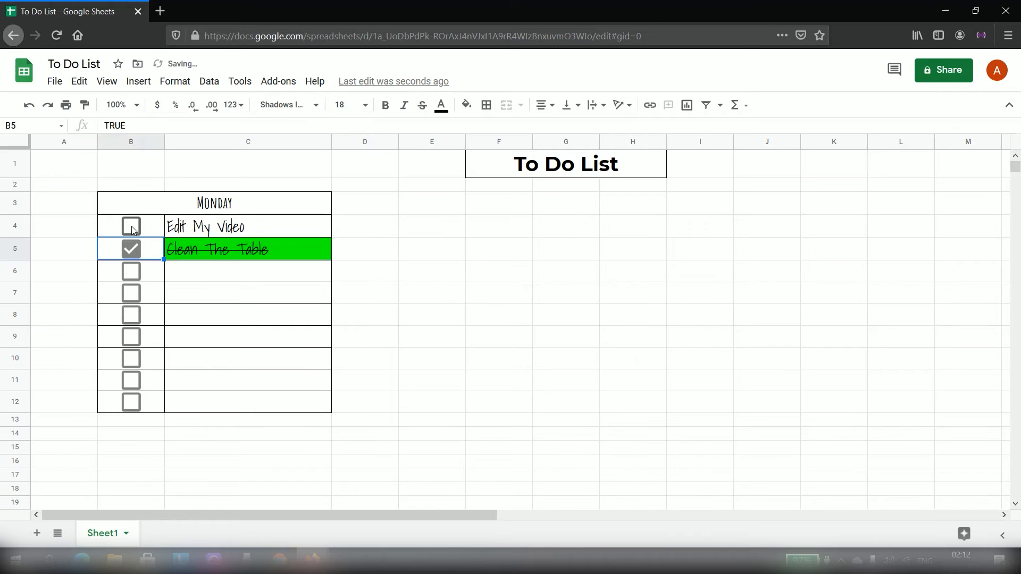
{"action": "left_click", "coordinate": [133, 229]}
{"action": "left_click", "coordinate": [133, 249]}
{"action": "left_click", "coordinate": [133, 227]}
{"action": "left_click", "coordinate": [133, 248]}
{"action": "left_click", "coordinate": [134, 227]}
{"action": "left_click", "coordinate": [131, 248]}
{"action": "left_click", "coordinate": [132, 227]}
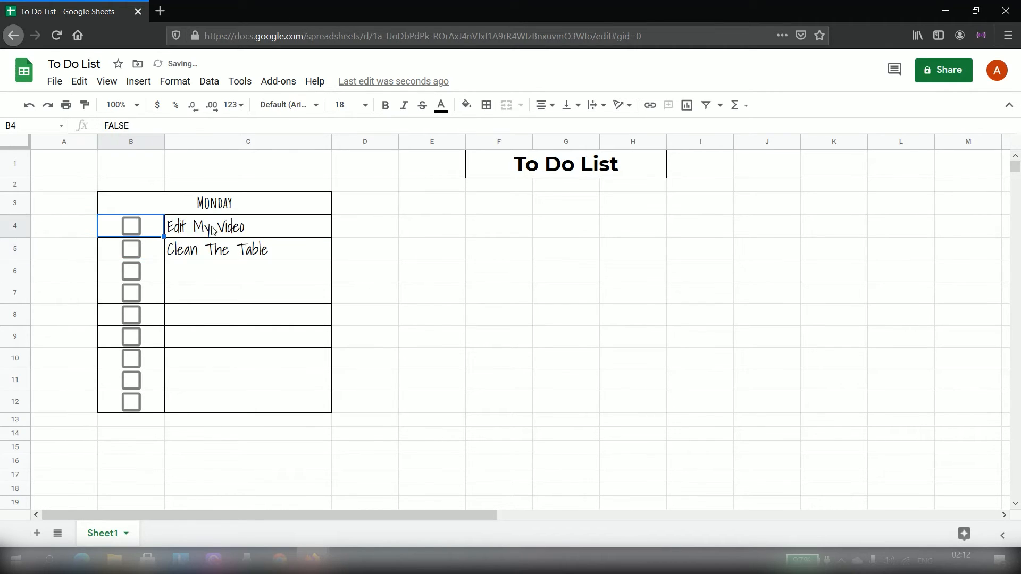
{"action": "left_click", "coordinate": [211, 230]}
{"action": "left_click", "coordinate": [134, 227]}
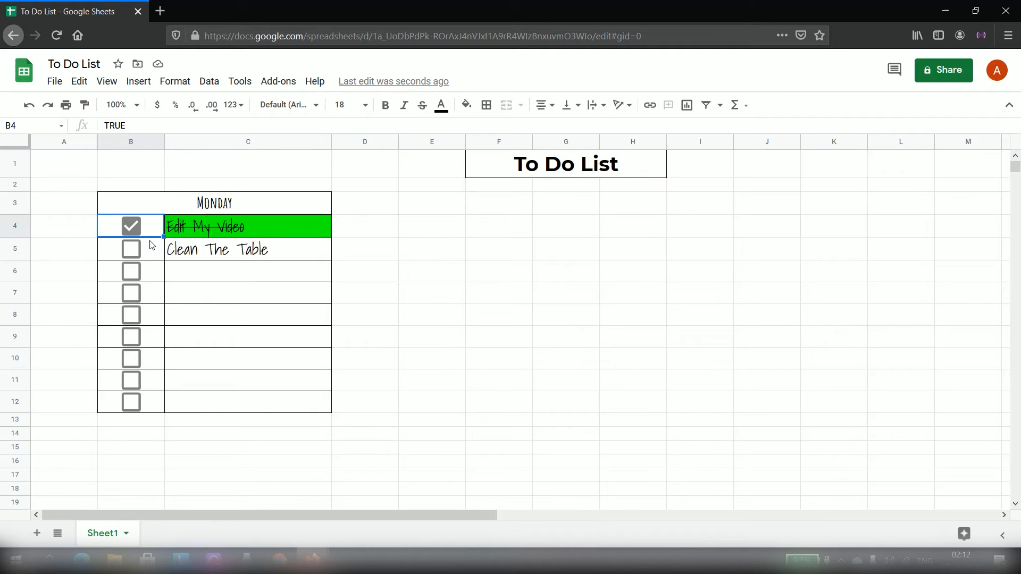
{"action": "left_click", "coordinate": [137, 226]}
{"action": "key", "text": "Right"}
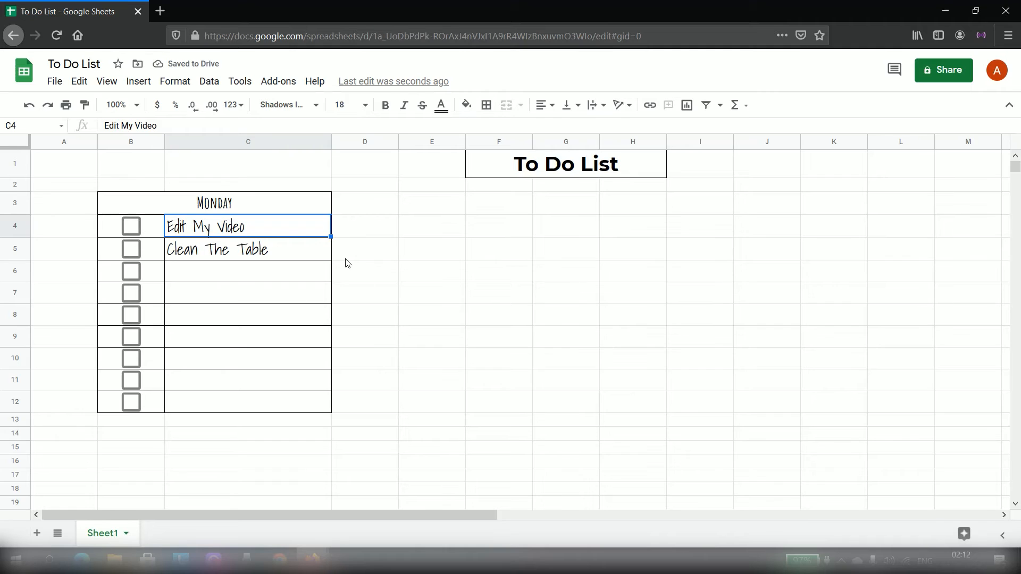
- Fill the merged Monday heading in B3:C3 with a light pink colour
{"action": "left_click", "coordinate": [245, 211]}
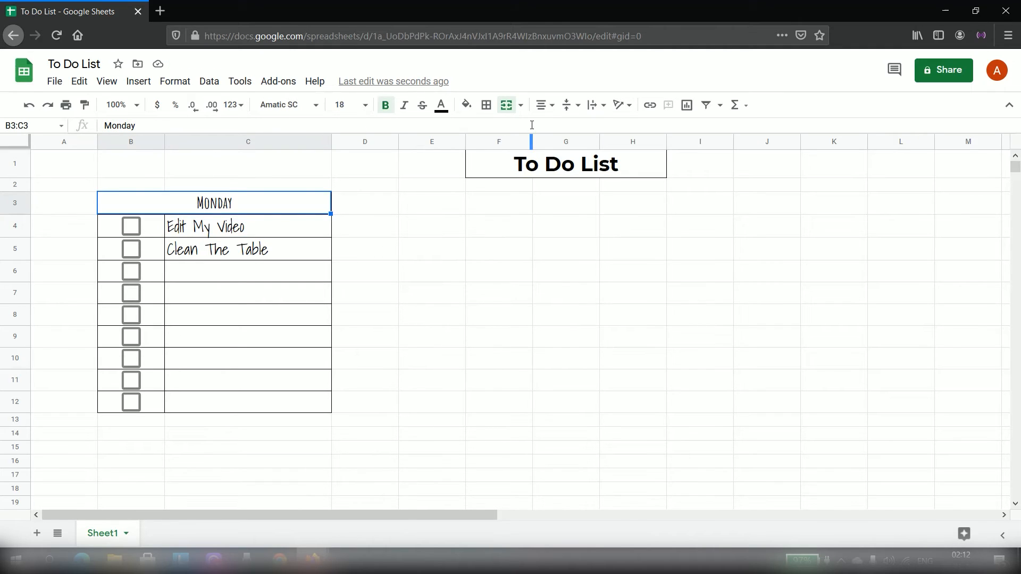
{"action": "left_click", "coordinate": [466, 105]}
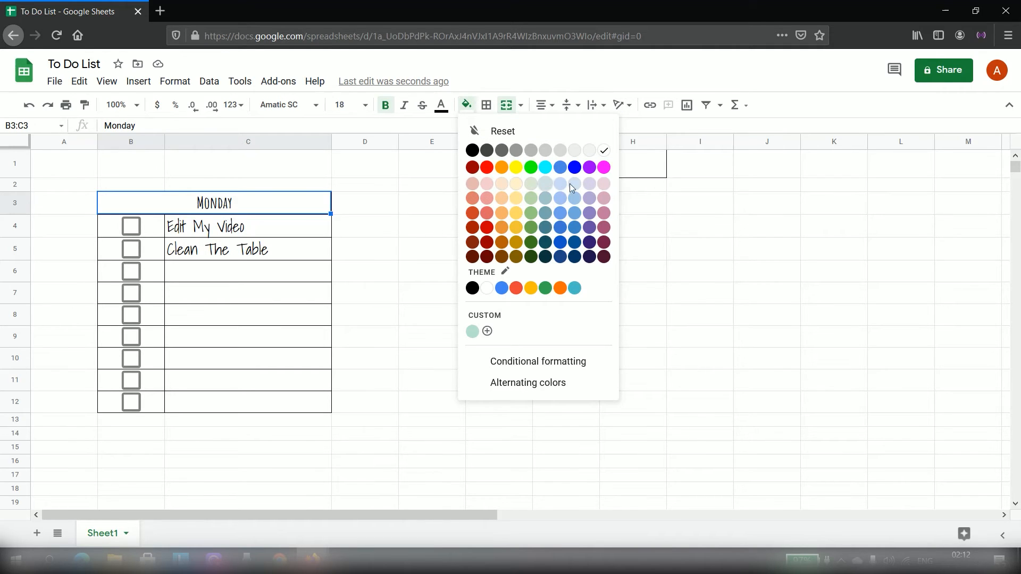
{"action": "left_click", "coordinate": [604, 185]}
{"action": "left_click", "coordinate": [472, 250]}
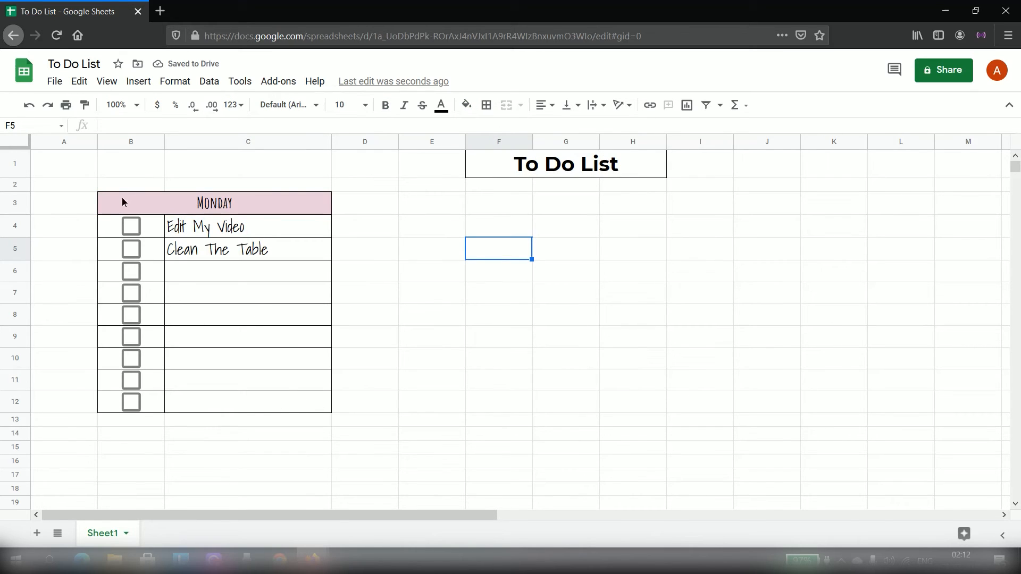
- Copy the Monday table in B3:C12 and paste it starting at cell E3
{"action": "left_click_drag", "start_coordinate": [122, 200], "coordinate": [262, 407]}
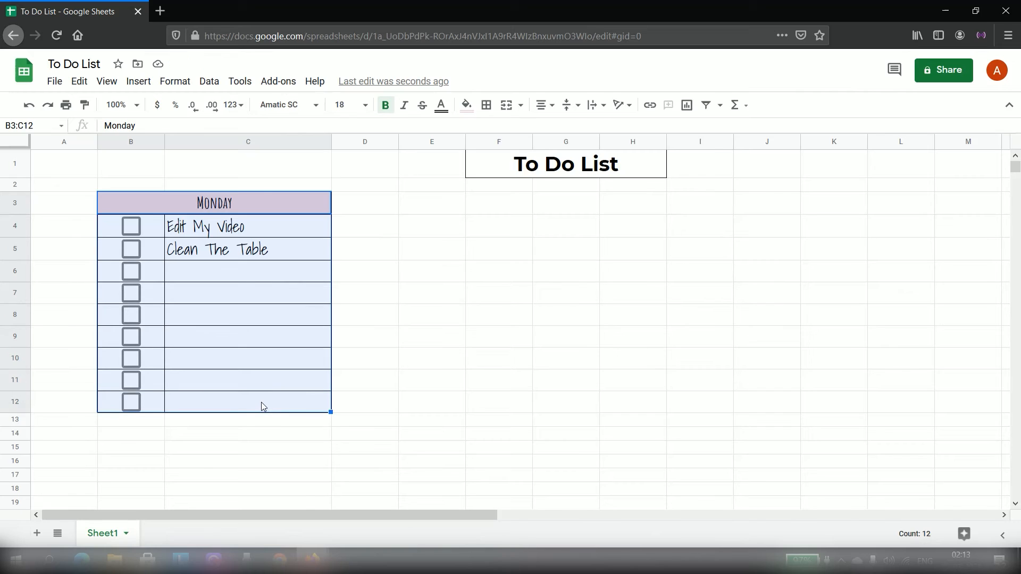
{"action": "key", "text": "ctrl+c"}
{"action": "left_click", "coordinate": [410, 207]}
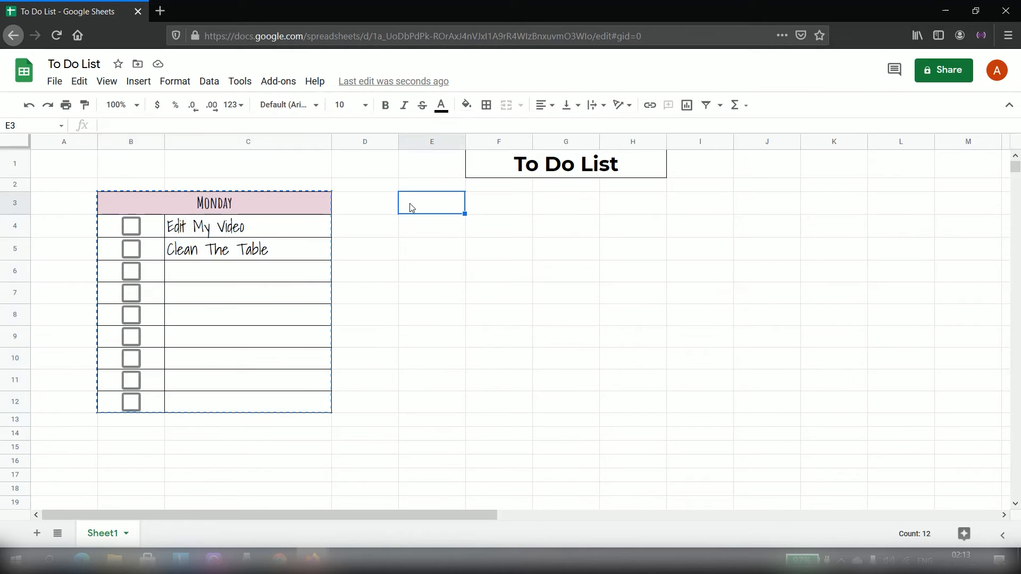
{"action": "key", "text": "ctrl+v"}
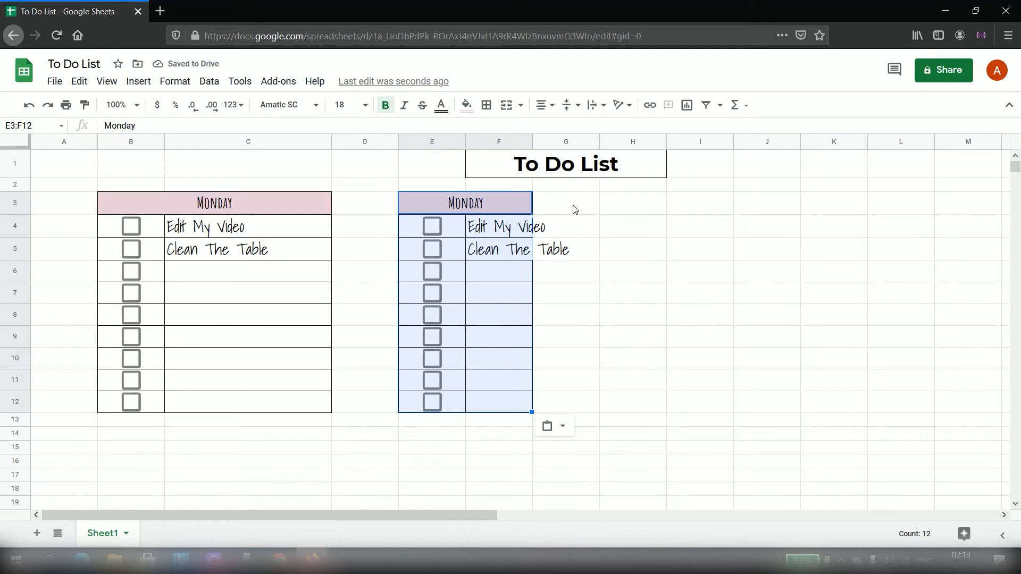
- Set the width of column F to 250 pixels
{"action": "left_click", "coordinate": [500, 146]}
{"action": "right_click", "coordinate": [501, 145]}
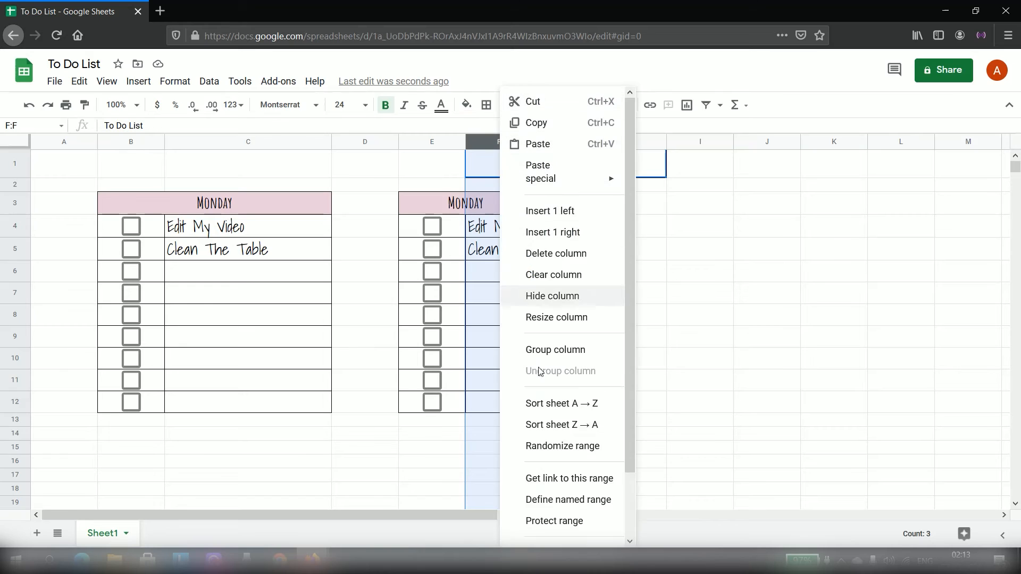
{"action": "left_click", "coordinate": [591, 318]}
{"action": "type", "text": "250"}
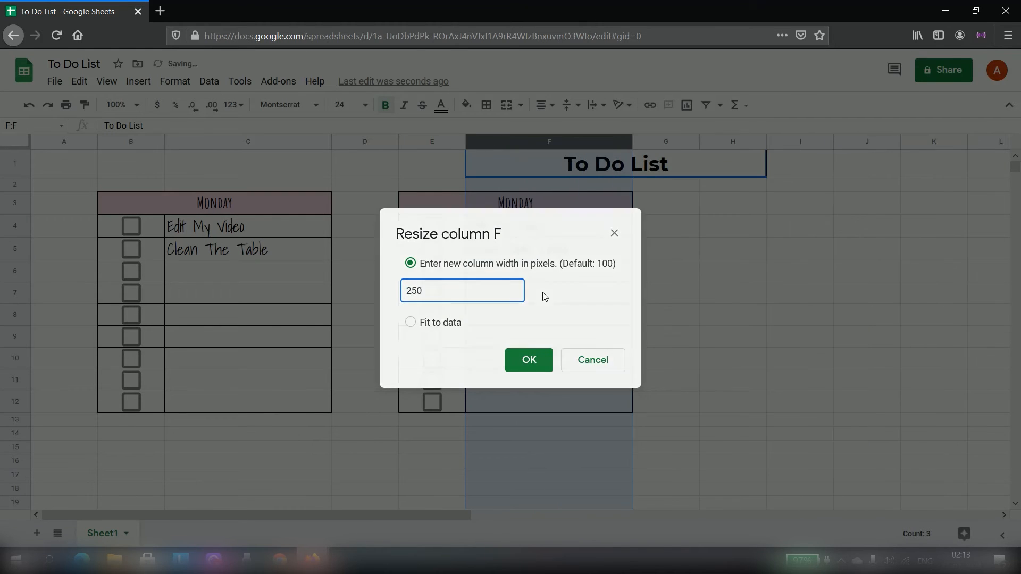
{"action": "key", "text": "Return"}
{"action": "left_click", "coordinate": [799, 248]}
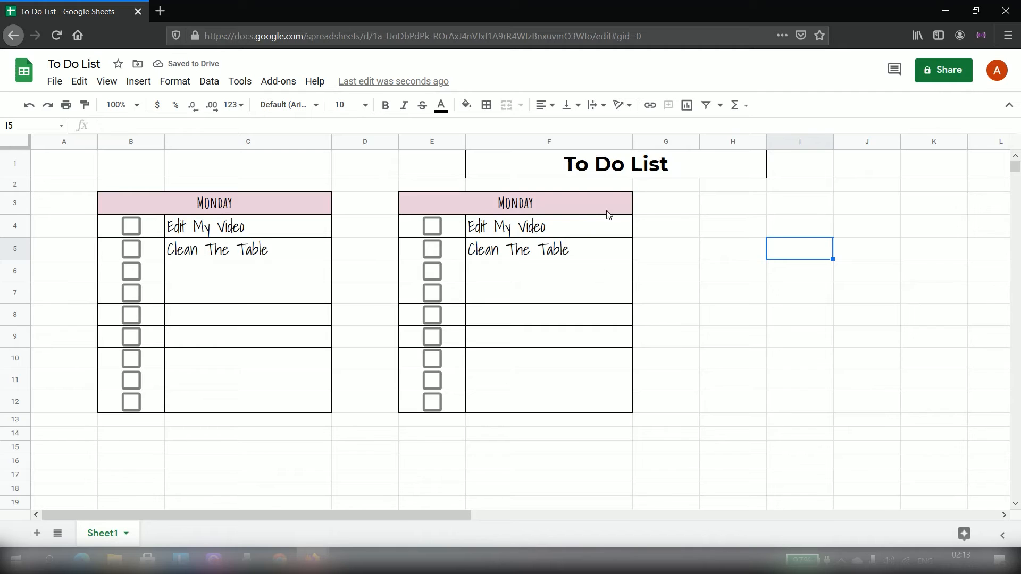
- Clear the task entries "Clean The Table" and "Edit My Video" from F5 and F4 in the second table
{"action": "left_click", "coordinate": [579, 250]}
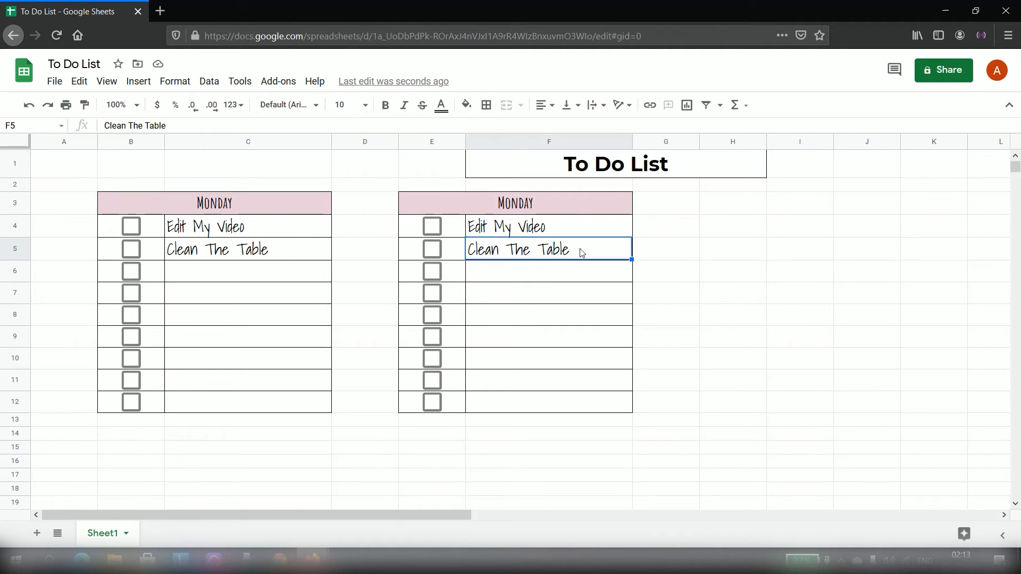
{"action": "triple_click", "coordinate": [578, 249]}
{"action": "key", "text": "BackSpace"}
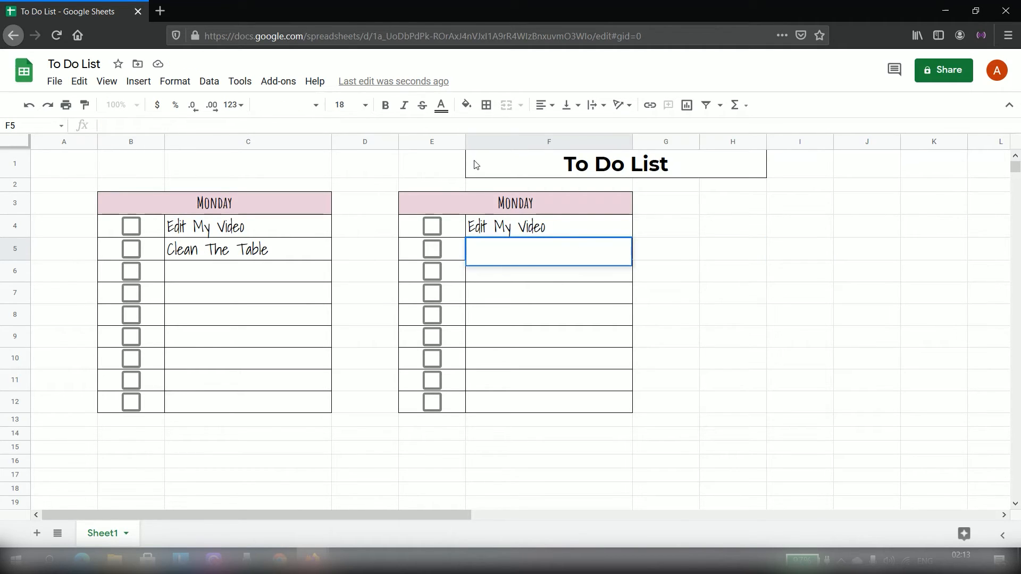
{"action": "left_click", "coordinate": [546, 228]}
{"action": "key", "text": "Delete"}
- Replace the merged heading in E3:F3 with "TUESDAY"
{"action": "left_click", "coordinate": [543, 204]}
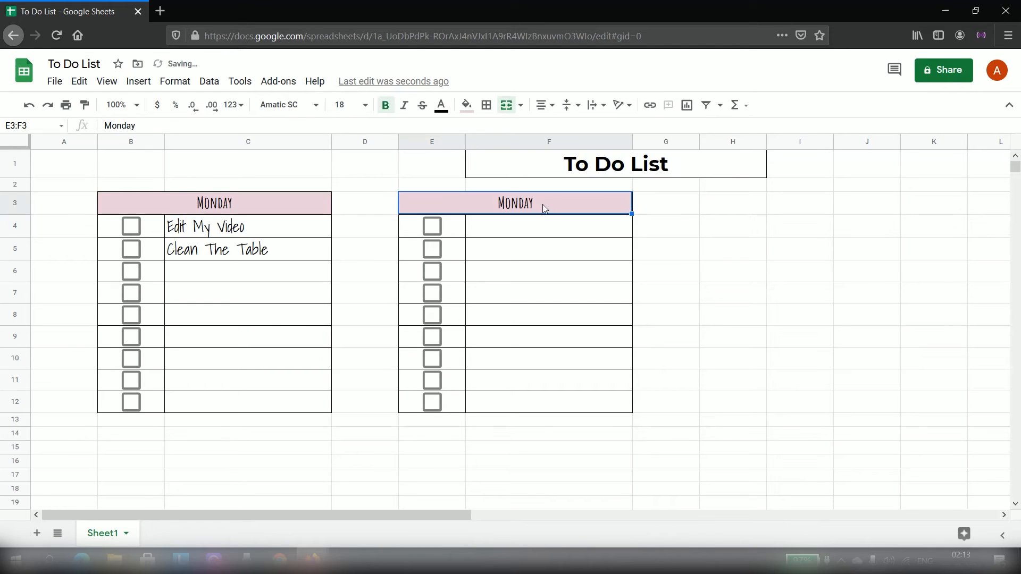
{"action": "double_click", "coordinate": [540, 206]}
{"action": "key", "text": "Caps_Lock"}
{"action": "type", "text": "T"}
{"action": "key", "text": "Caps_Lock"}
{"action": "type", "text": "uesd"}
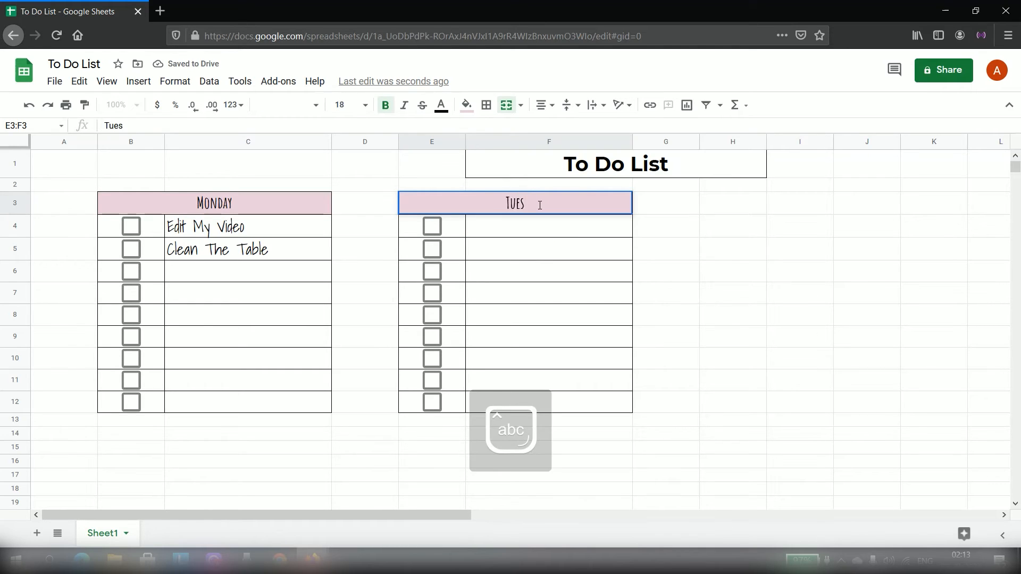
{"action": "key", "text": "BackSpace"}
{"action": "key", "text": "BackSpace"}
{"action": "key", "text": "BackSpace"}
{"action": "key", "text": "BackSpace"}
{"action": "key", "text": "Caps_Lock"}
{"action": "type", "text": "E"}
{"action": "key", "text": "BackSpace"}
{"action": "type", "text": "UESDAY"}
{"action": "left_click", "coordinate": [550, 247]}
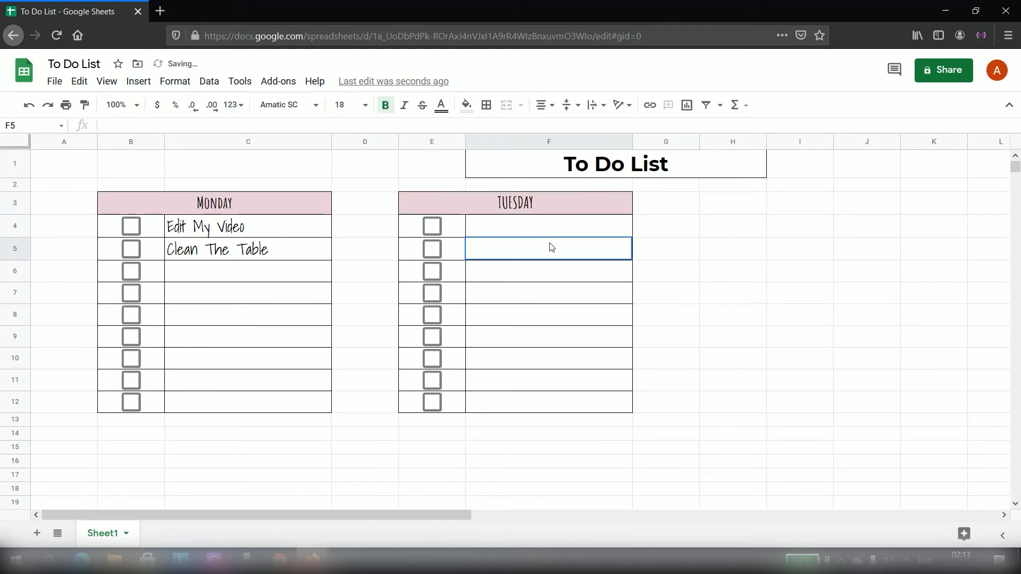
- Fill the merged Tuesday heading in E3:F3 with a light purple colour
{"action": "left_click", "coordinate": [558, 209]}
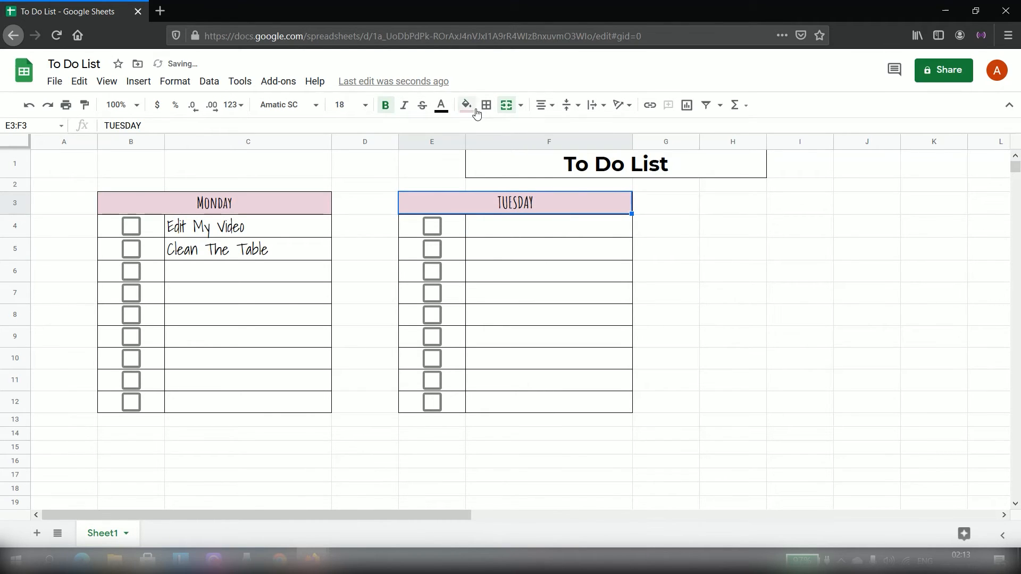
{"action": "left_click", "coordinate": [476, 111]}
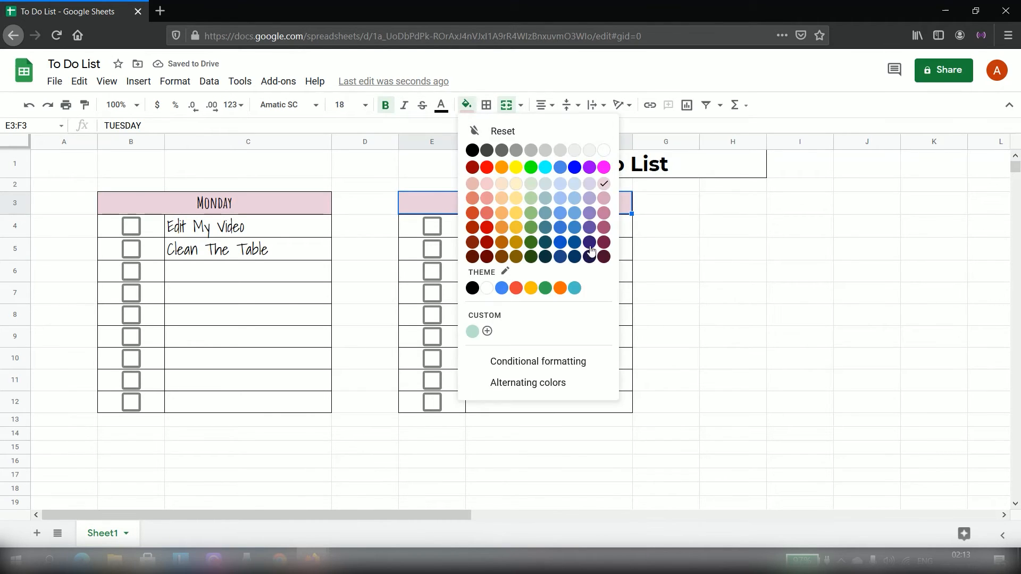
{"action": "left_click", "coordinate": [590, 185]}
{"action": "left_click", "coordinate": [733, 270]}
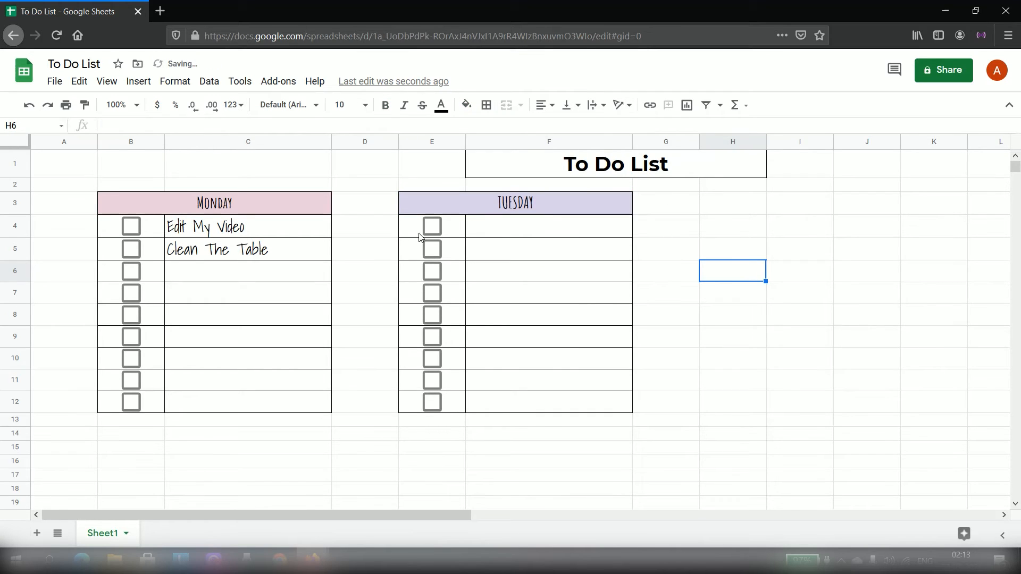
- Enter the task "Make a Video" in F4, the first task row of the Tuesday table
{"action": "left_click", "coordinate": [508, 234]}
{"action": "left_click", "coordinate": [446, 230]}
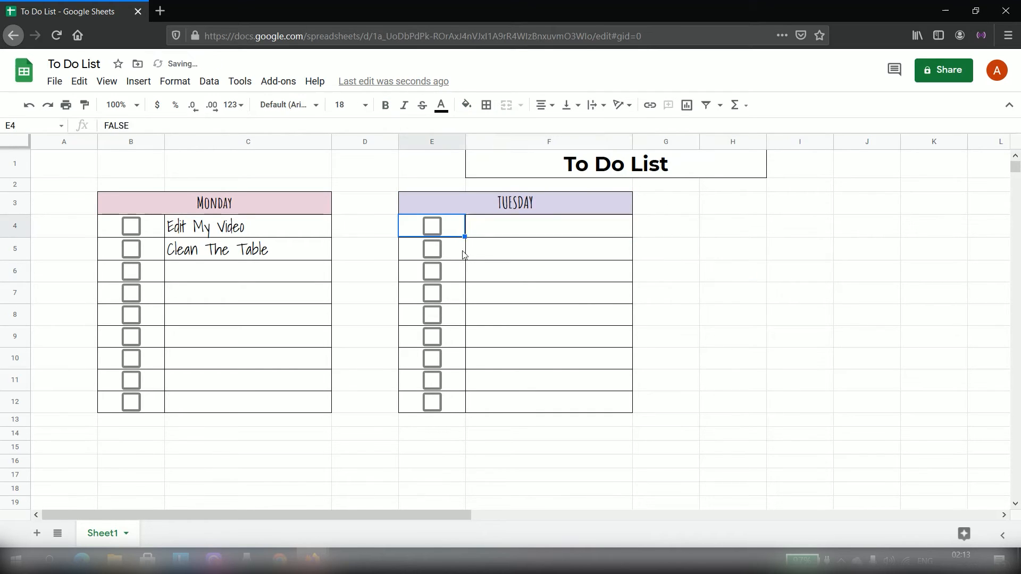
{"action": "left_click", "coordinate": [519, 249]}
{"action": "left_click", "coordinate": [524, 238]}
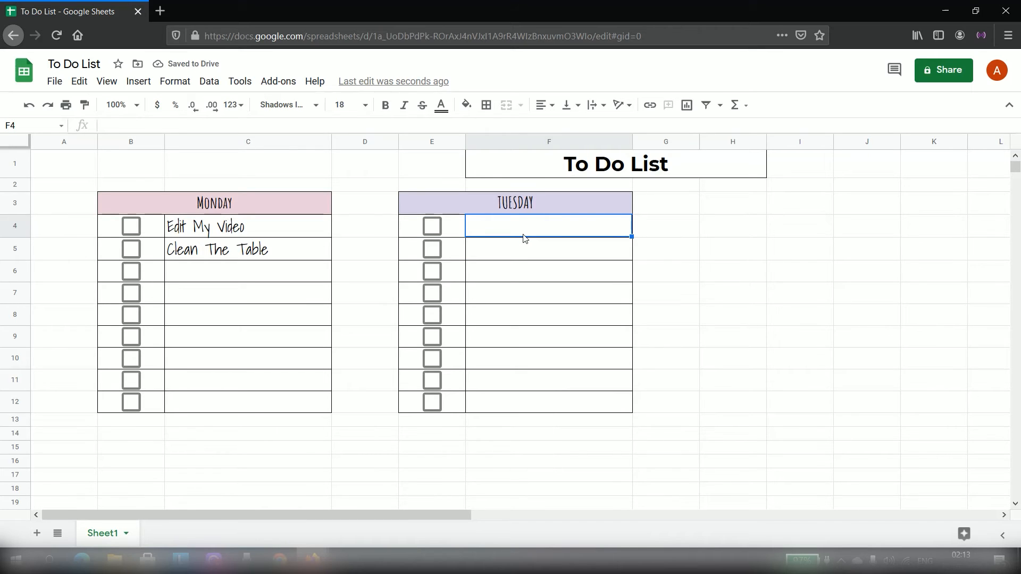
{"action": "type", "text": "m"}
{"action": "key", "text": "Caps_Lock"}
{"action": "type", "text": "AK"}
{"action": "key", "text": "BackSpace"}
{"action": "key", "text": "BackSpace"}
{"action": "key", "text": "BackSpace"}
{"action": "type", "text": "M"}
{"action": "key", "text": "Caps_Lock"}
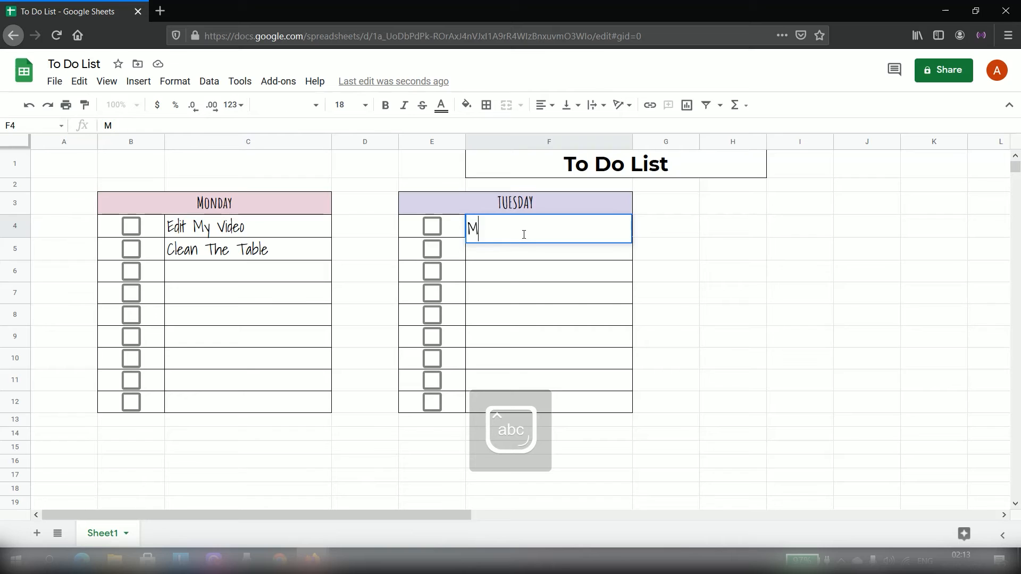
{"action": "type", "text": "ake"}
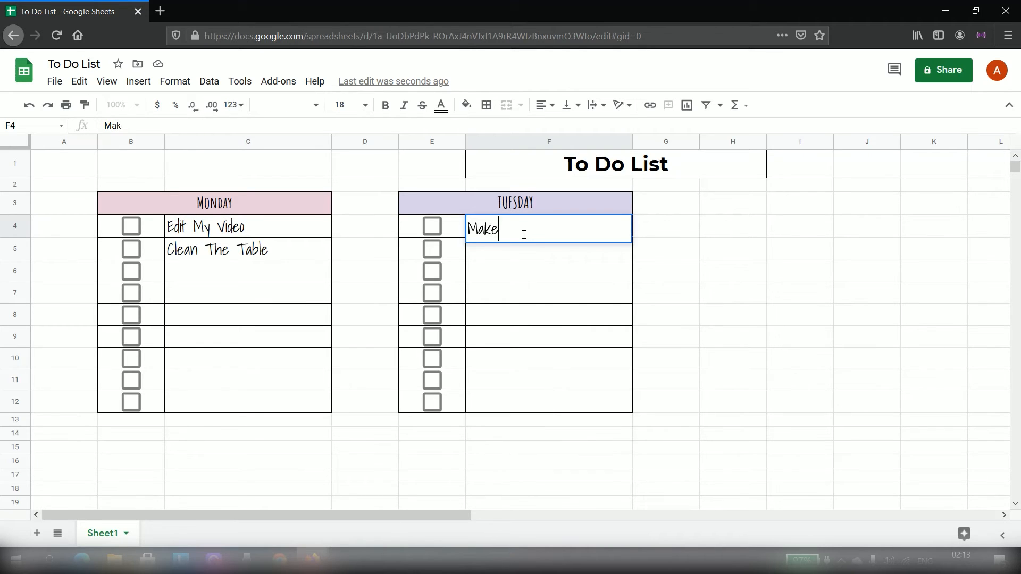
{"action": "type", "text": " a"}
{"action": "key", "text": "Caps_Lock"}
{"action": "type", "text": "V"}
{"action": "key", "text": "Caps_Lock"}
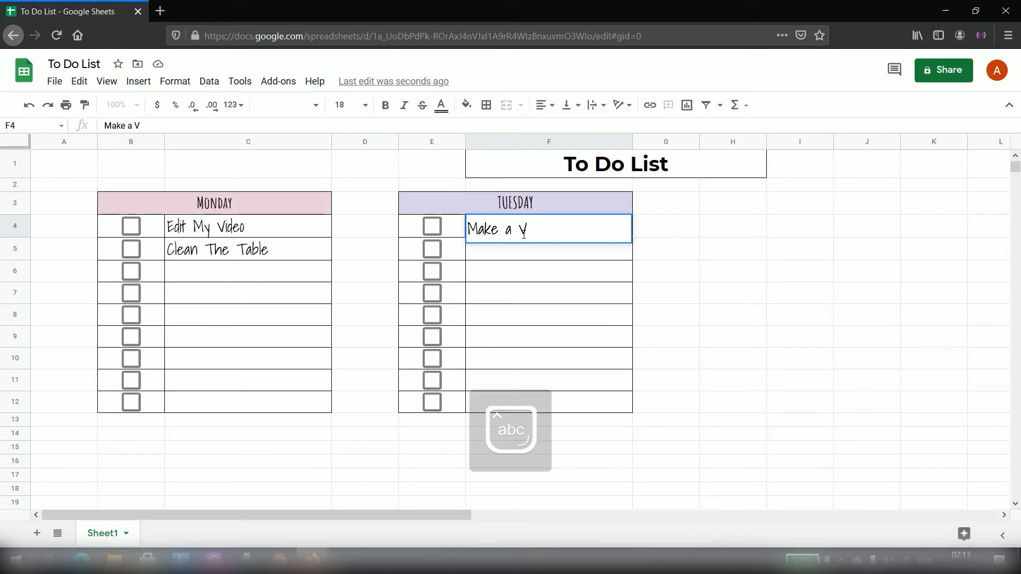
{"action": "type", "text": "Video"}
{"action": "key", "text": "Return"}
- Test the conditional formatting by ticking and unticking the Tuesday checkbox beside "Make a Video"
{"action": "left_click", "coordinate": [435, 228]}
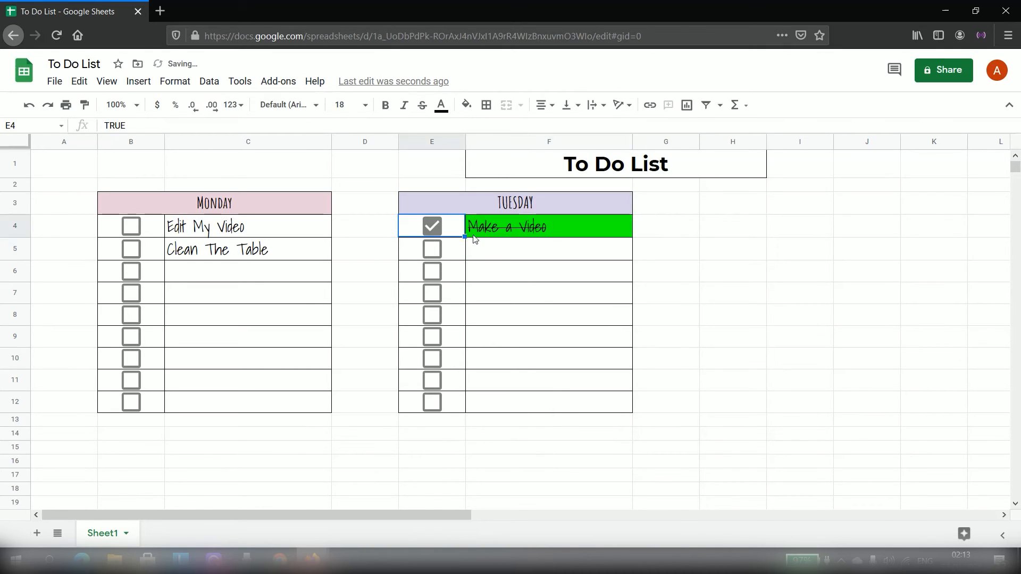
{"action": "left_click", "coordinate": [436, 229]}
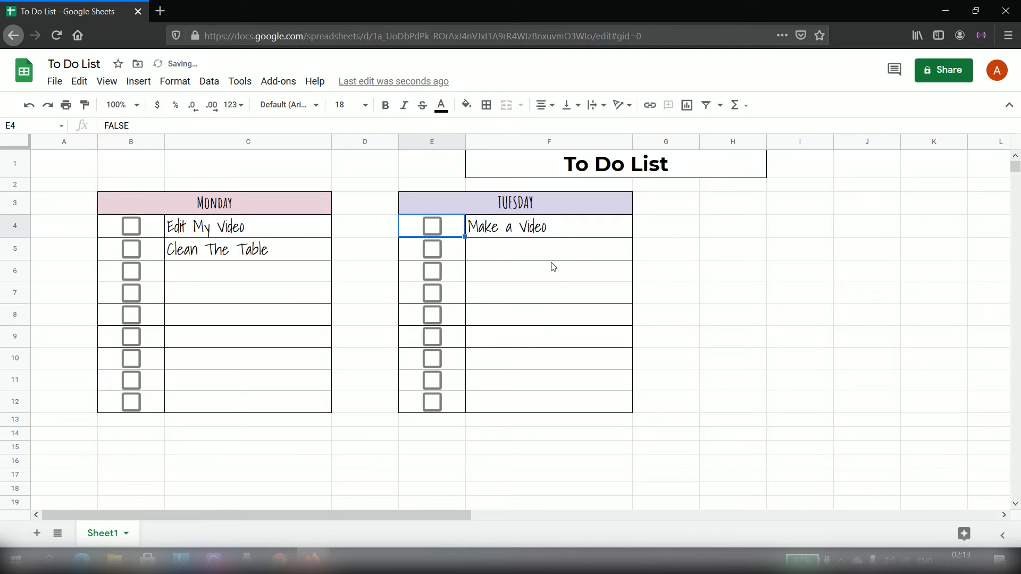
- Copy the Tuesday table in E3:F12 and paste it starting at cell H3
{"action": "left_click_drag", "start_coordinate": [594, 405], "coordinate": [529, 401]}
{"action": "left_click", "coordinate": [594, 204]}
{"action": "left_click", "coordinate": [529, 401]}
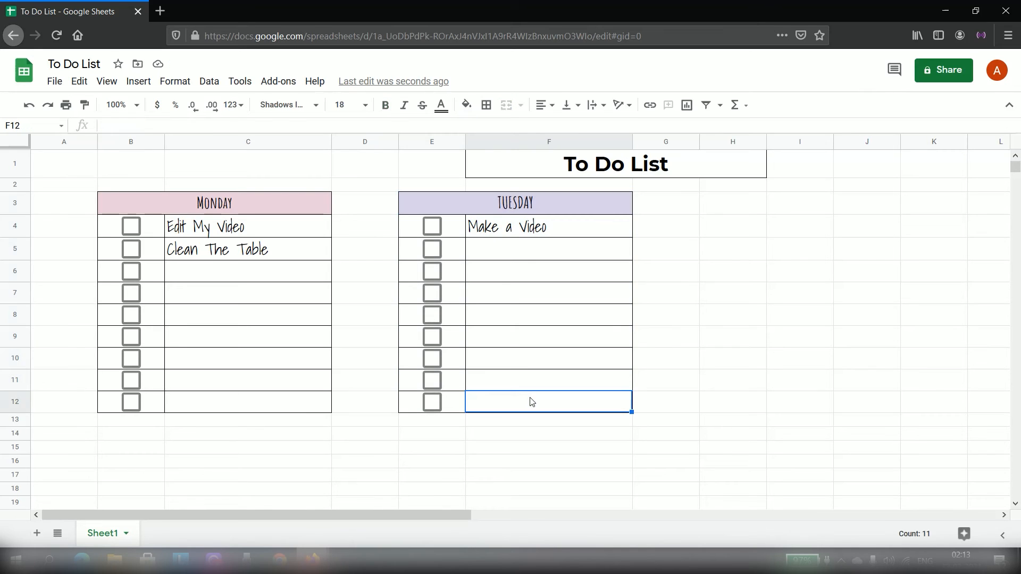
{"action": "left_click", "coordinate": [452, 209]}
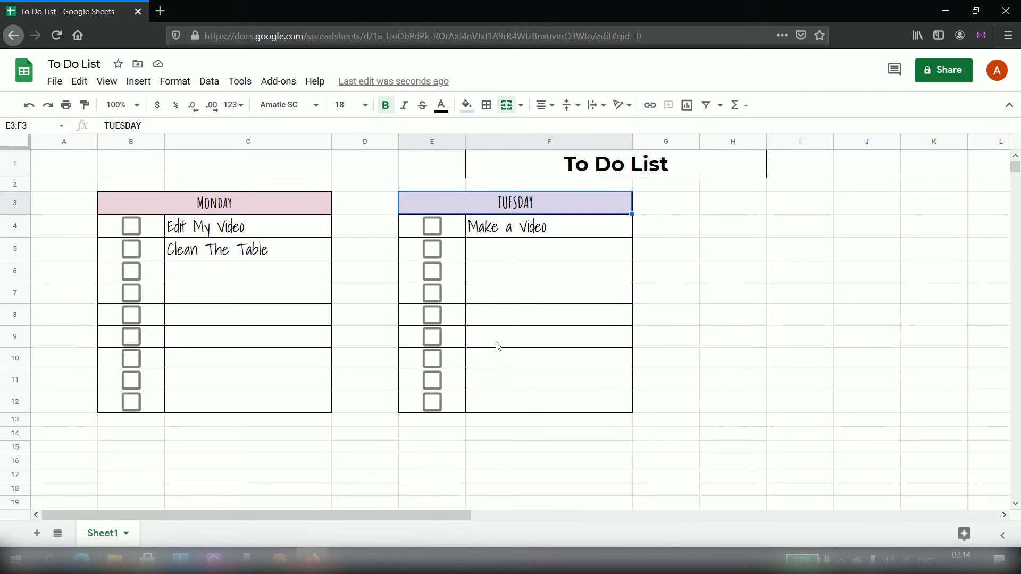
{"action": "left_click", "coordinate": [503, 399], "text": "shift"}
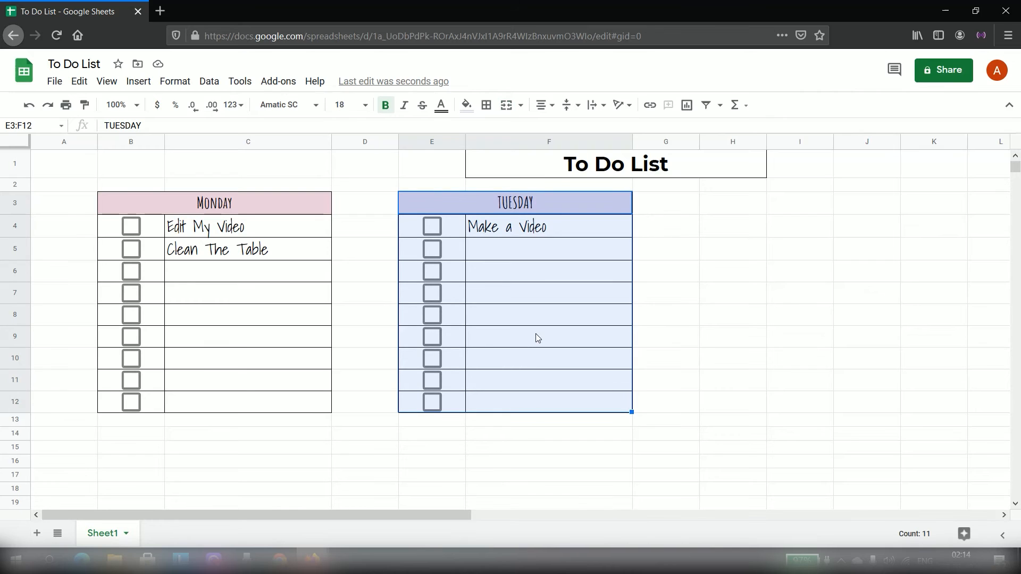
{"action": "left_click", "coordinate": [718, 209]}
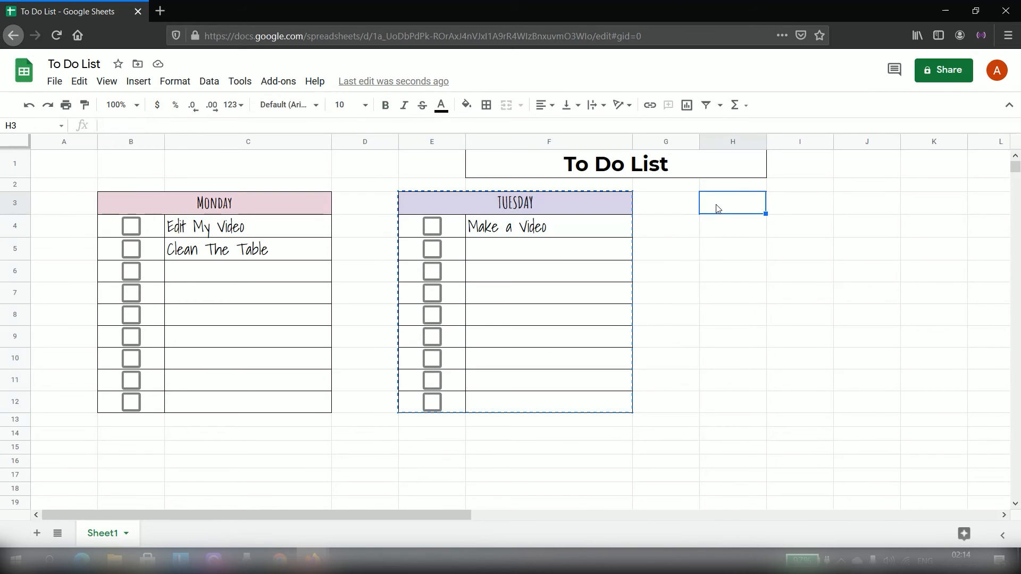
{"action": "key", "text": "ctrl+v"}
- Set the width of column I to 250 pixels
{"action": "left_click", "coordinate": [786, 144]}
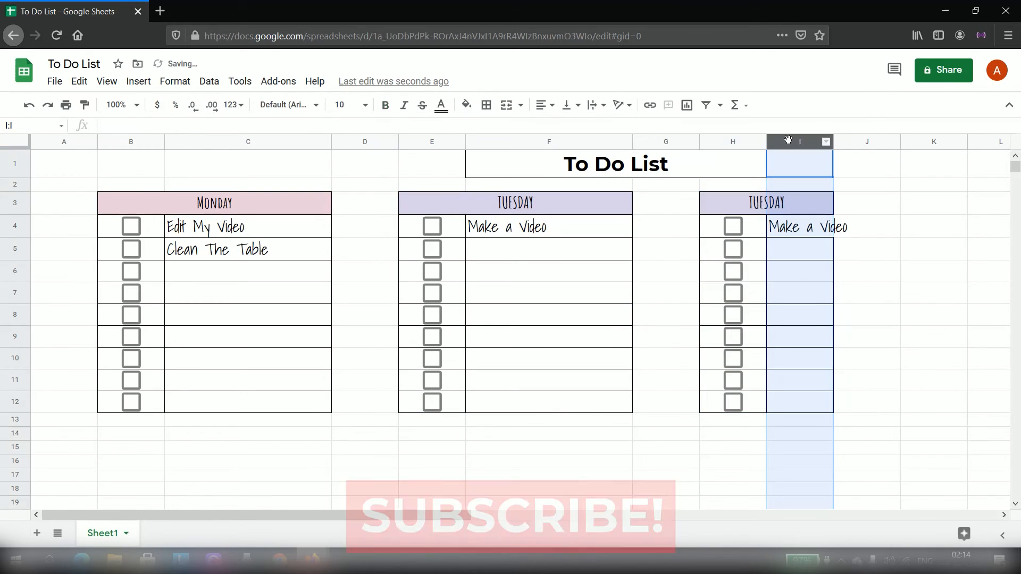
{"action": "right_click", "coordinate": [785, 143]}
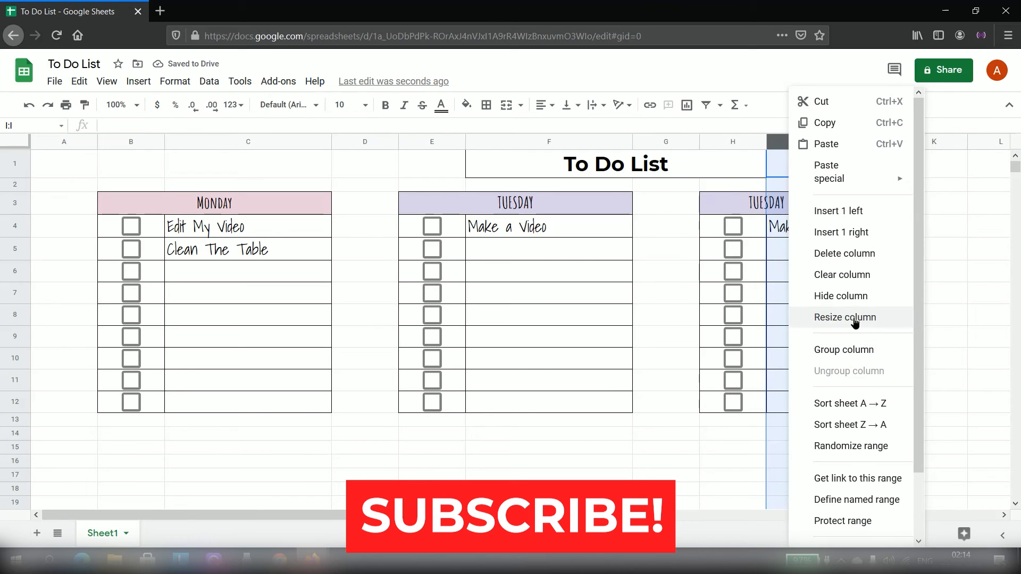
{"action": "left_click", "coordinate": [846, 318]}
{"action": "type", "text": "250"}
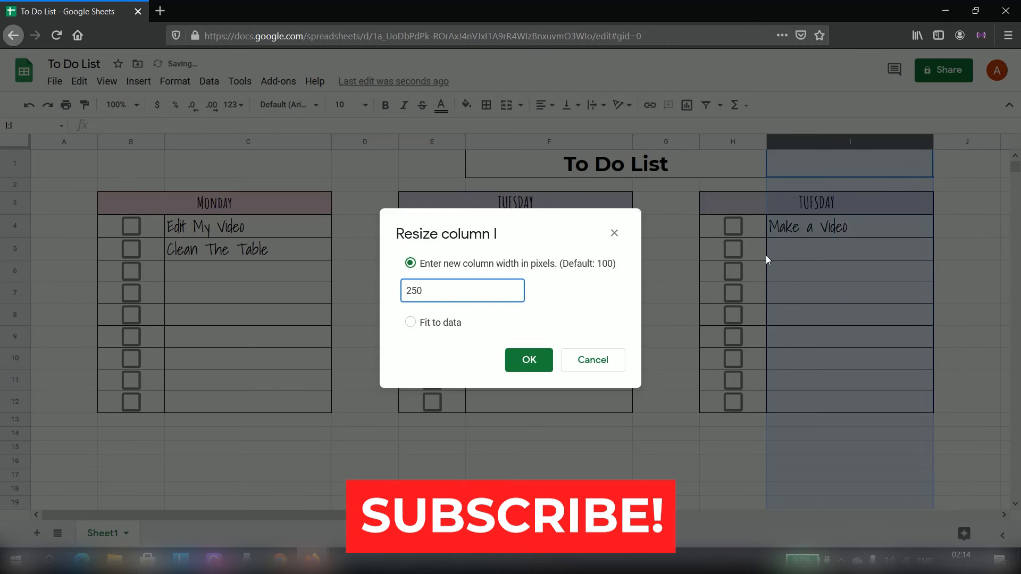
{"action": "key", "text": "Return"}
- Replace the merged heading in H3:I3 with "WEDNESDAY"
{"action": "left_click", "coordinate": [842, 201]}
{"action": "double_click", "coordinate": [842, 203]}
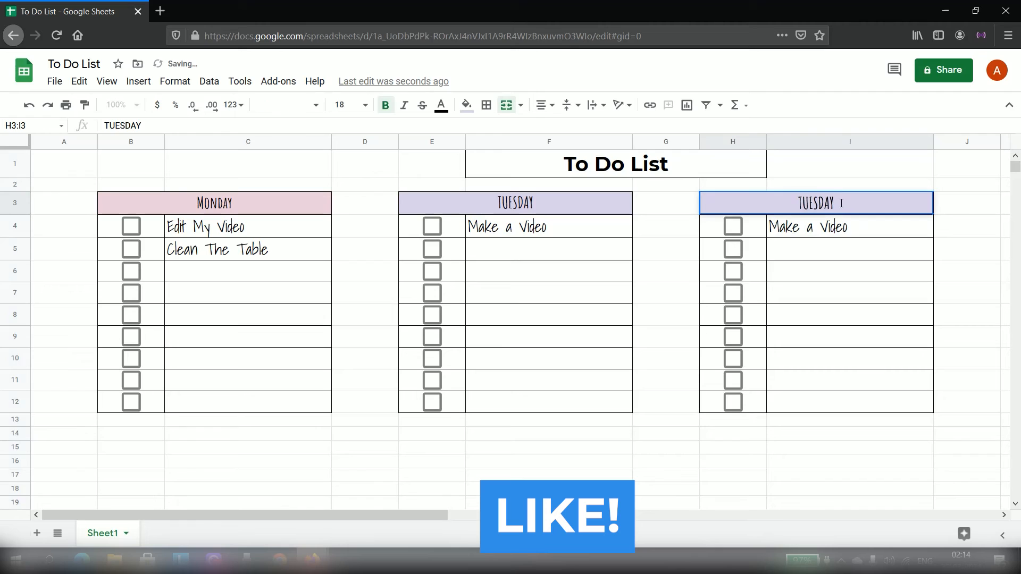
{"action": "double_click", "coordinate": [843, 204]}
{"action": "key", "text": "BackSpace"}
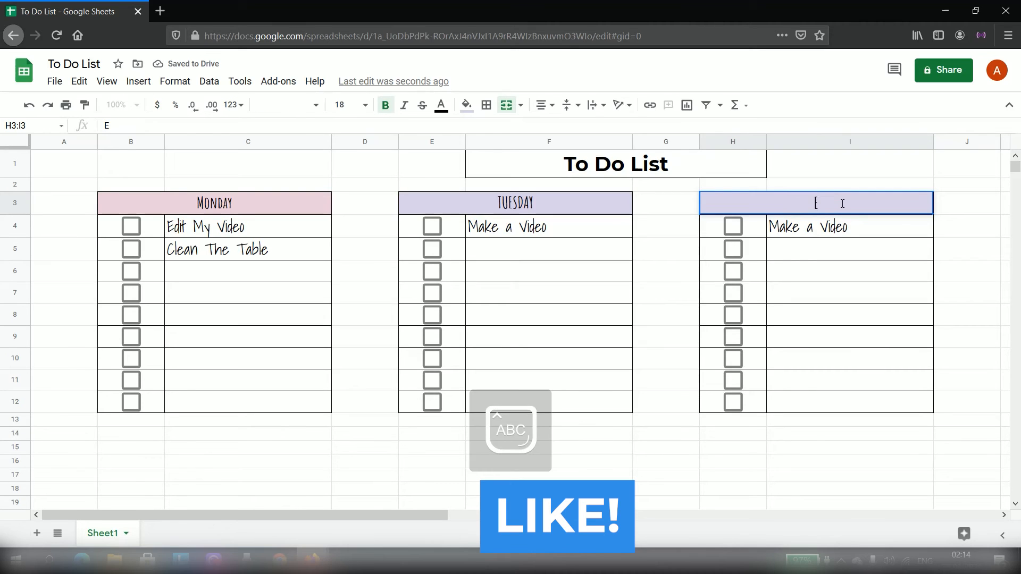
{"action": "type", "text": "WEDNED"}
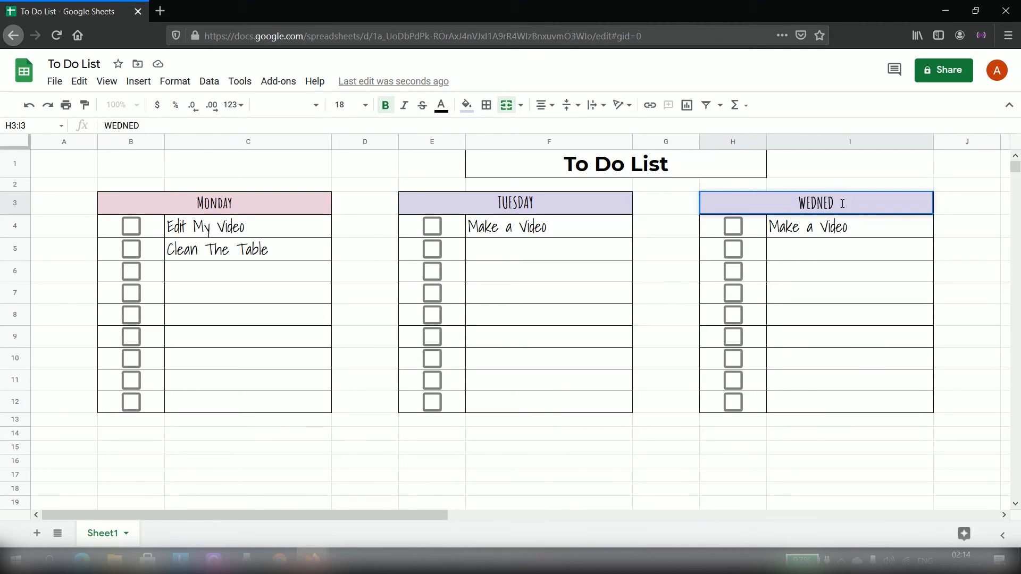
{"action": "key", "text": "BackSpace"}
{"action": "type", "text": "SAD"}
{"action": "key", "text": "BackSpace"}
{"action": "type", "text": "DAY"}
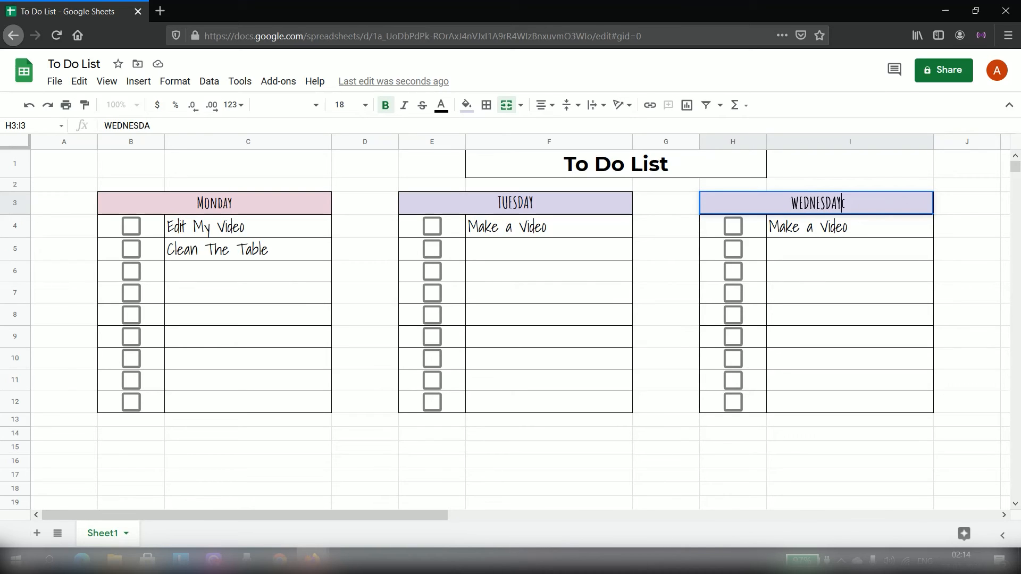
{"action": "key", "text": "Return"}
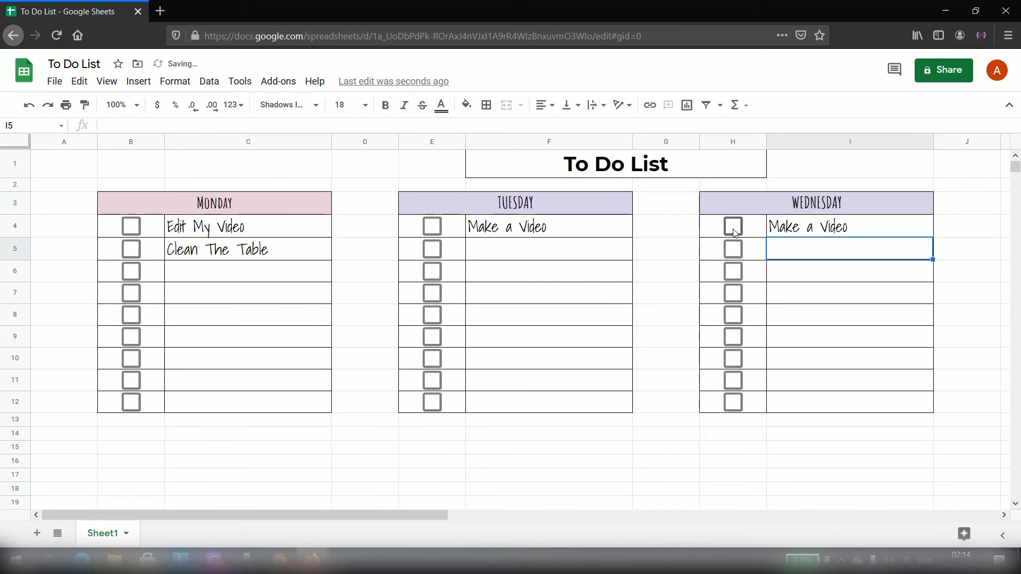
- Test the Wednesday table's formatting by ticking and unticking checkboxes, including the one beside "Make a Video"
{"action": "left_click", "coordinate": [733, 227]}
{"action": "left_click", "coordinate": [733, 271]}
{"action": "left_click", "coordinate": [733, 315]}
{"action": "left_click", "coordinate": [733, 271]}
{"action": "left_click", "coordinate": [733, 315]}
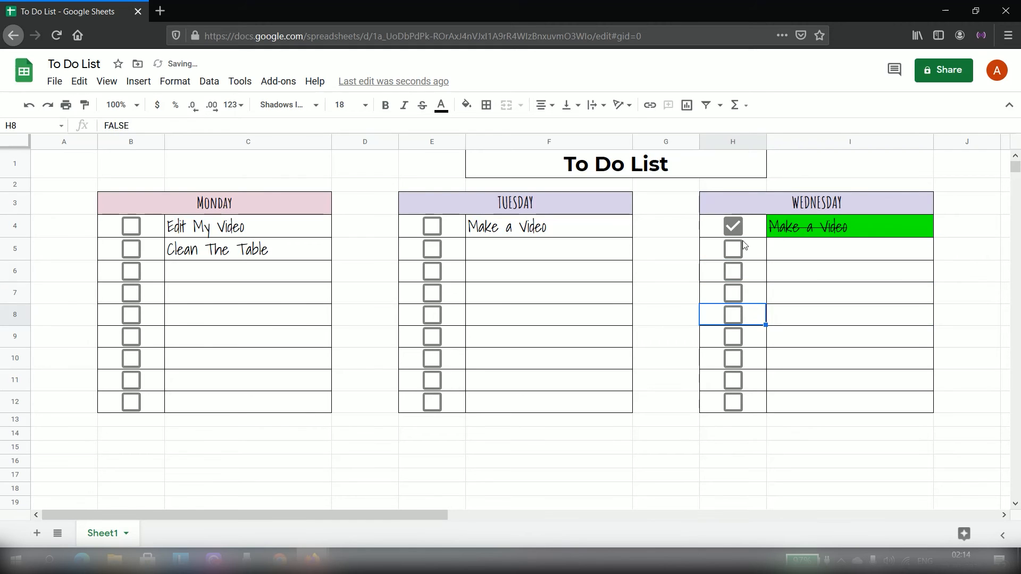
{"action": "left_click", "coordinate": [733, 227]}
- Fill the merged Wednesday heading in H3:I3 with a light blue colour
{"action": "left_click", "coordinate": [799, 198]}
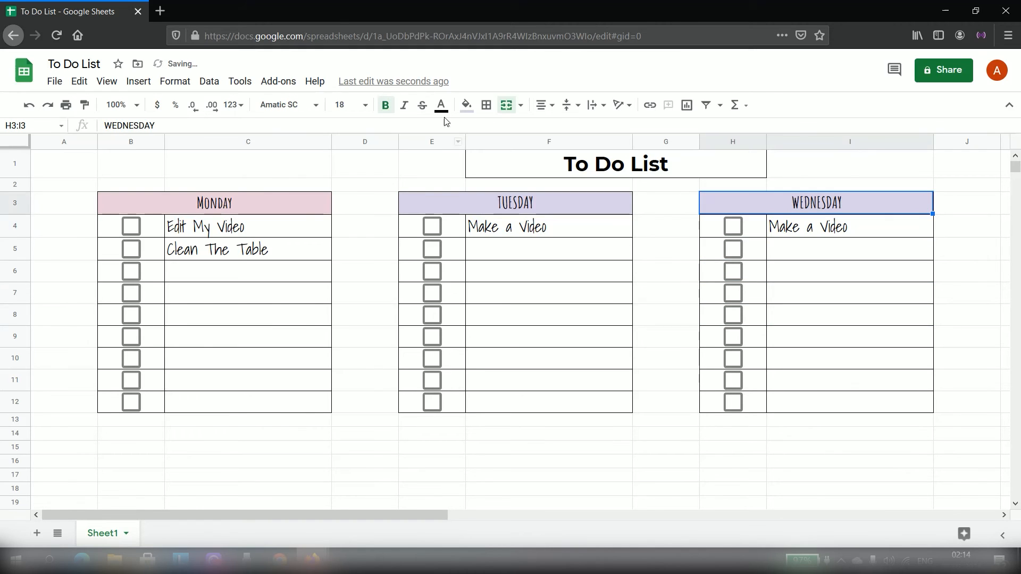
{"action": "left_click", "coordinate": [466, 104]}
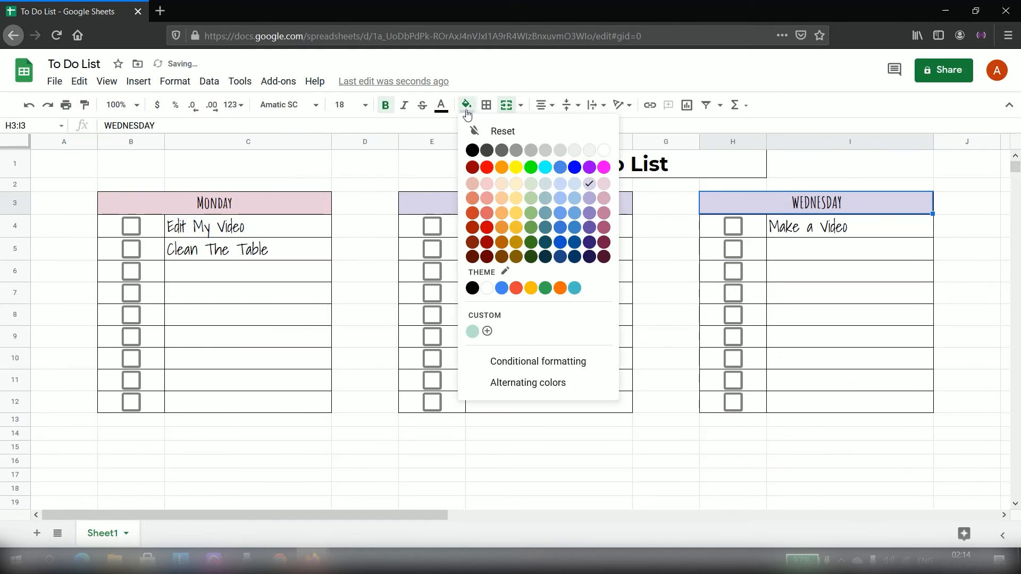
{"action": "left_click", "coordinate": [574, 184]}
{"action": "left_click", "coordinate": [683, 380]}
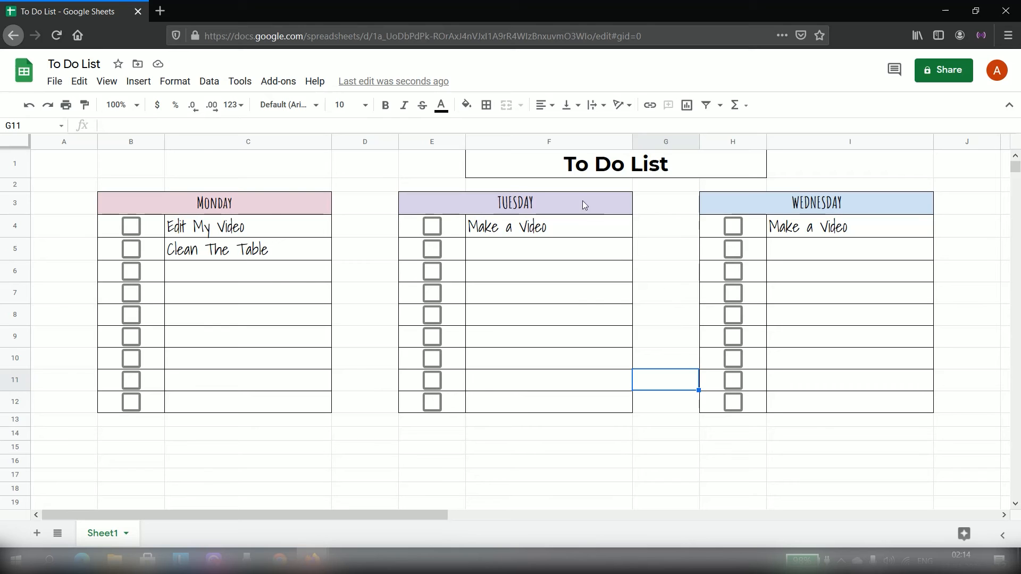
- Paste the copied Tuesday table three times in a second row of tables, starting at B14, E14 and H14
{"action": "scroll", "coordinate": [198, 335], "scroll_direction": "down", "scroll_amount": 3}
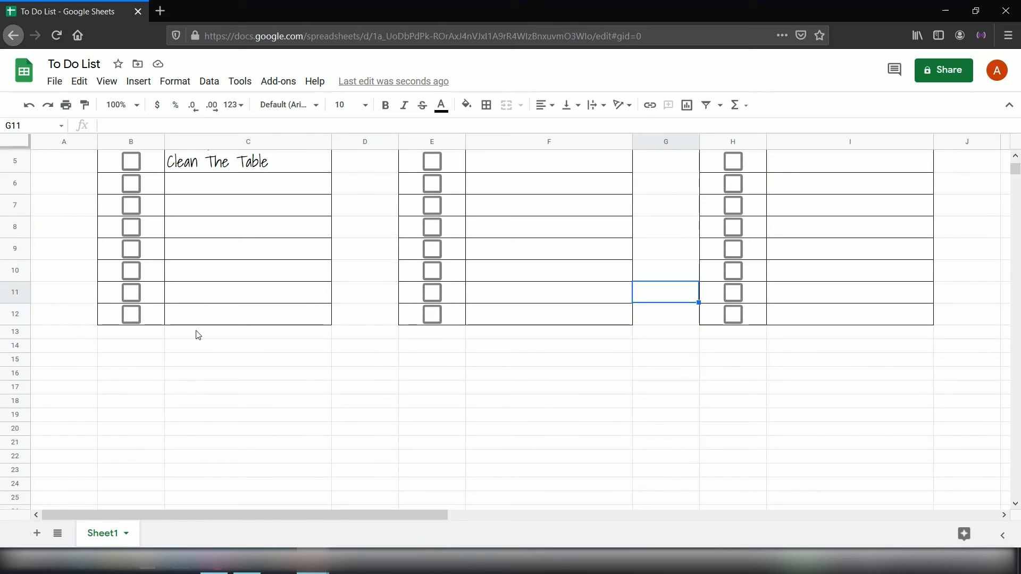
{"action": "left_click", "coordinate": [148, 345]}
{"action": "key", "text": "ctrl+v"}
{"action": "scroll", "coordinate": [413, 360], "scroll_direction": "down", "scroll_amount": 1}
{"action": "left_click", "coordinate": [432, 305]}
{"action": "key", "text": "ctrl+v"}
{"action": "left_click", "coordinate": [714, 308]}
{"action": "key", "text": "ctrl+v"}
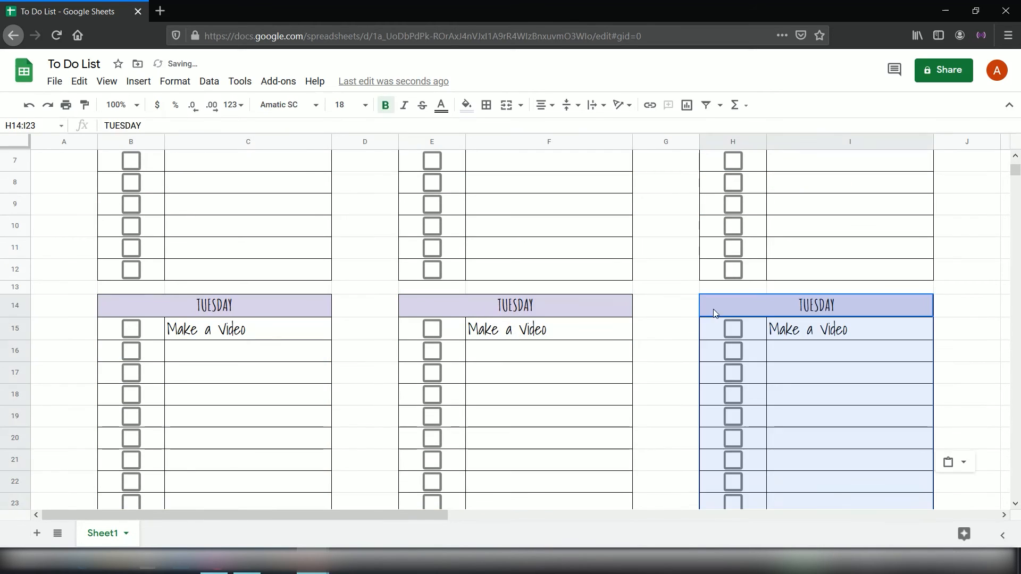
- Replace the merged heading in B14:C14 with "THURSDAY"
{"action": "scroll", "coordinate": [713, 309], "scroll_direction": "down", "scroll_amount": 1}
{"action": "double_click", "coordinate": [253, 262]}
{"action": "type", "text": "THU"}
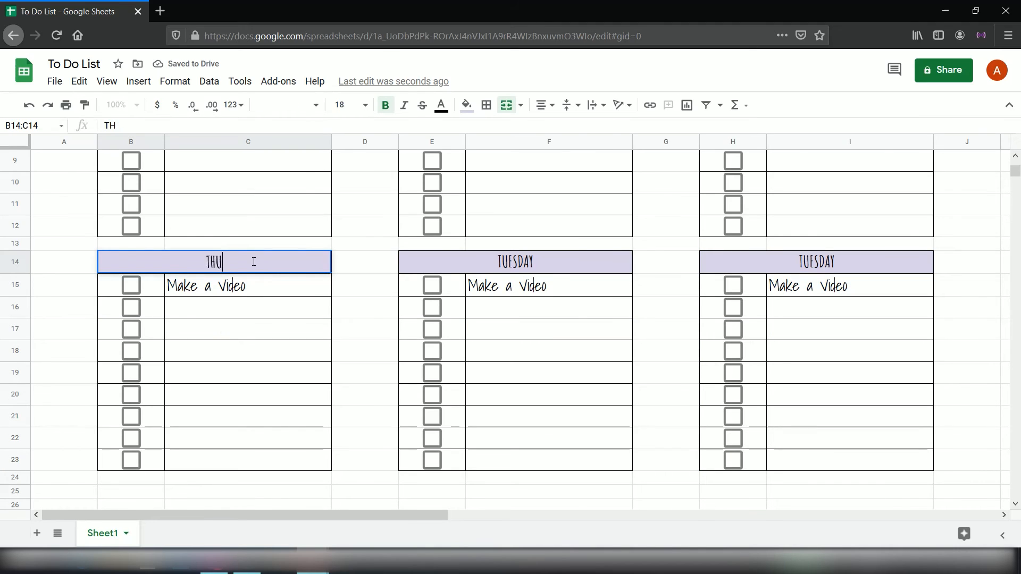
{"action": "type", "text": "RSDAY"}
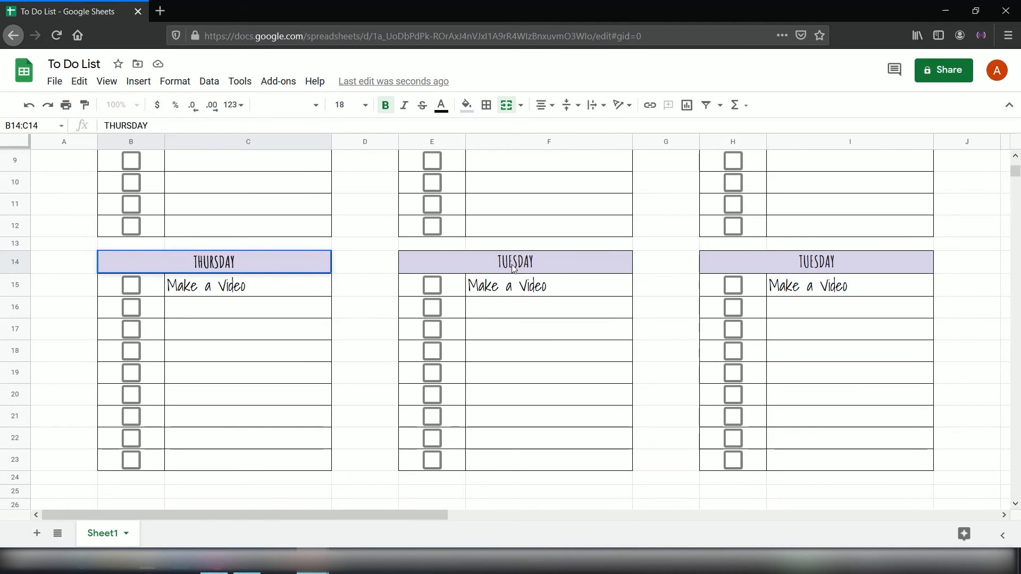
- Replace the merged headings in E14:F14 and H14:I14 with "FRIDAY" and "SATURDAY"
{"action": "double_click", "coordinate": [514, 264]}
{"action": "type", "text": "FRIDAY"}
{"action": "left_click", "coordinate": [820, 261]}
{"action": "type", "text": "SATURDAY"}
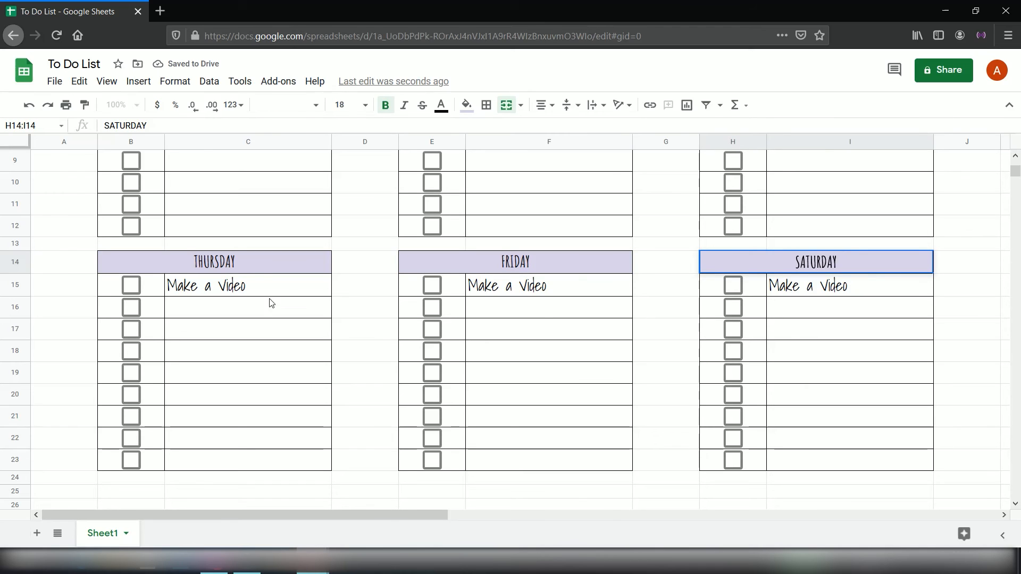
- Fill the merged Thursday heading in B14:C14 with a light cornflower blue colour
{"action": "left_click", "coordinate": [245, 263]}
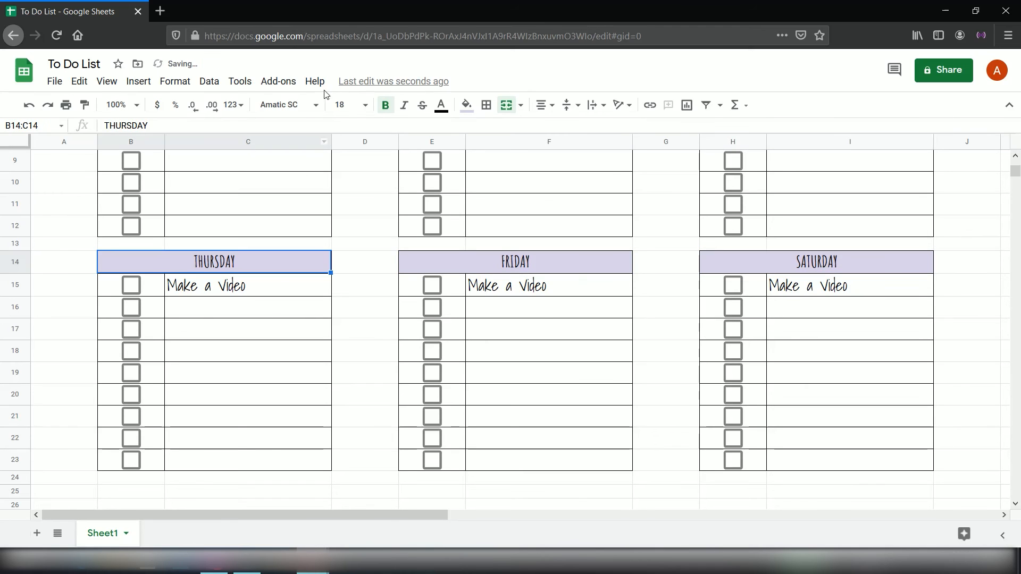
{"action": "left_click", "coordinate": [466, 105]}
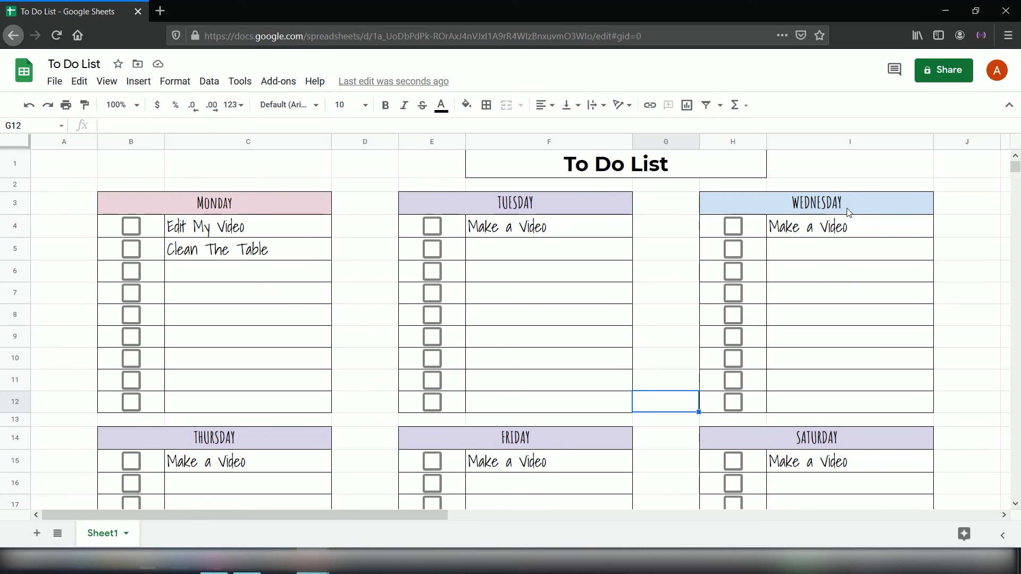
{"action": "scroll", "coordinate": [395, 239], "scroll_direction": "down", "scroll_amount": 2}
{"action": "left_click", "coordinate": [293, 393]}
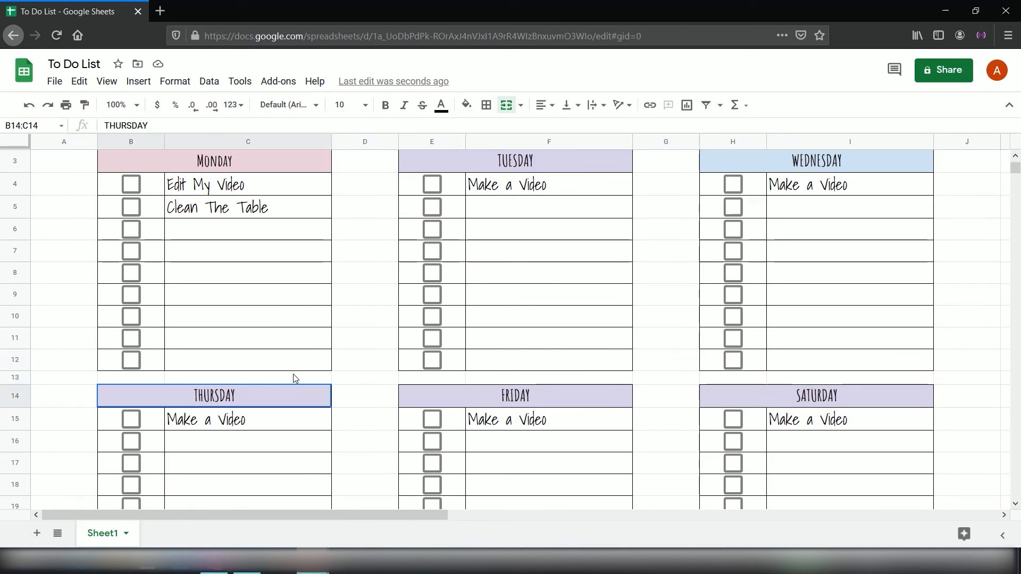
{"action": "left_click", "coordinate": [466, 105]}
{"action": "left_click", "coordinate": [574, 183]}
- Fill the merged Friday heading in E14:F14 with a light cyan colour, replacing a first try with light cornflower blue
{"action": "left_click", "coordinate": [516, 395]}
{"action": "left_click", "coordinate": [466, 104]}
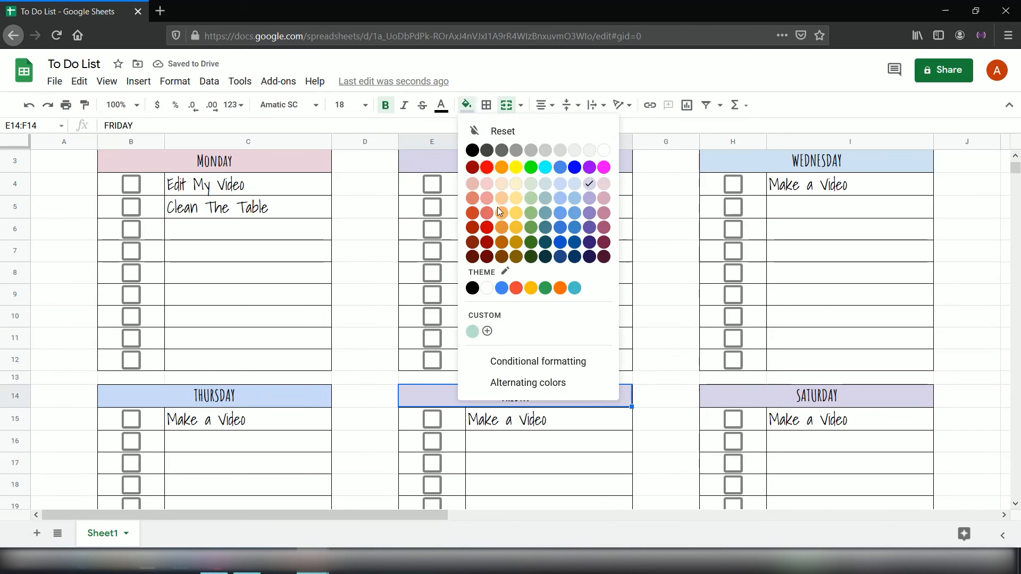
{"action": "left_click", "coordinate": [561, 185]}
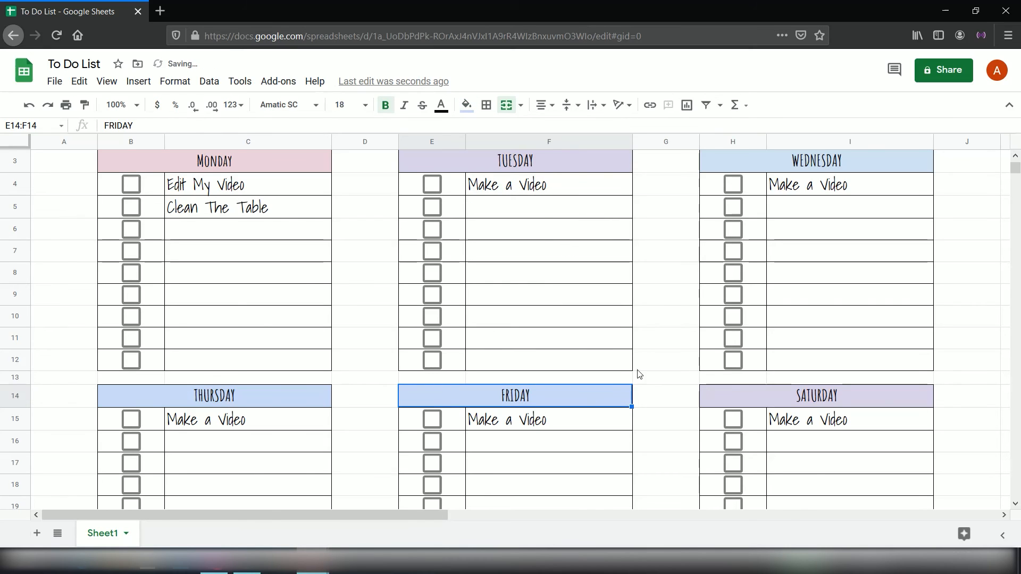
{"action": "left_click", "coordinate": [466, 105]}
{"action": "left_click", "coordinate": [547, 196]}
- Fill the merged Saturday heading in H14:I14 with a light green colour
{"action": "left_click", "coordinate": [725, 399]}
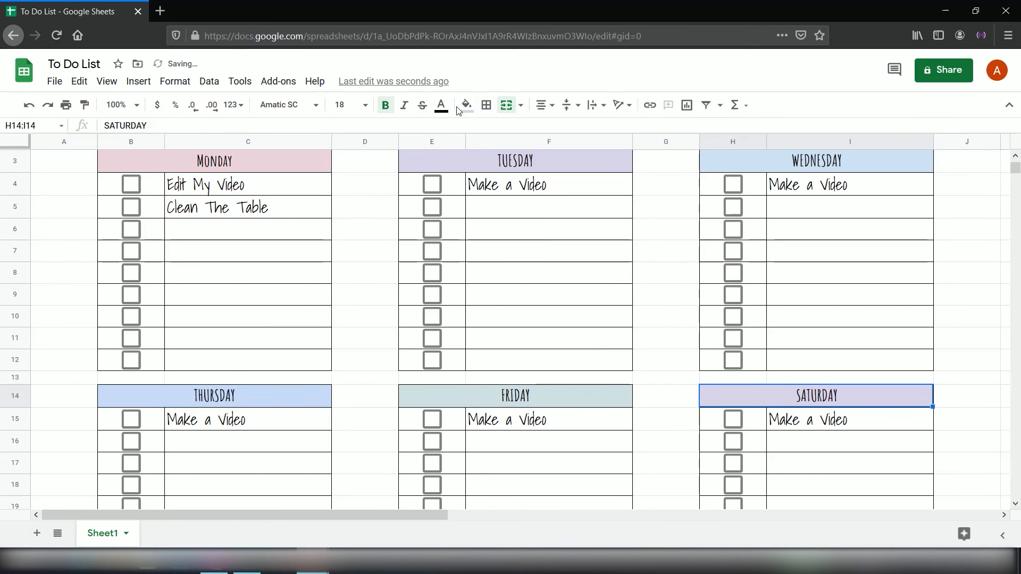
{"action": "left_click", "coordinate": [466, 104]}
{"action": "left_click", "coordinate": [529, 181]}
{"action": "left_click", "coordinate": [665, 396]}
- Review the layout and heading colours of all six weekday tables, from Monday through Saturday
{"action": "scroll", "coordinate": [661, 346], "scroll_direction": "down", "scroll_amount": 3}
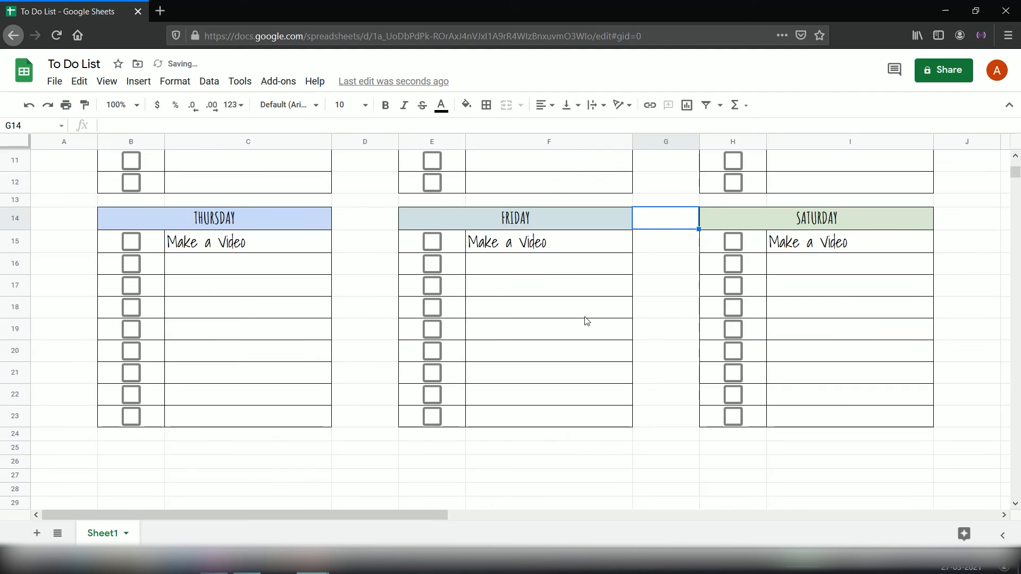
{"action": "scroll", "coordinate": [586, 321], "scroll_direction": "up", "scroll_amount": 3}
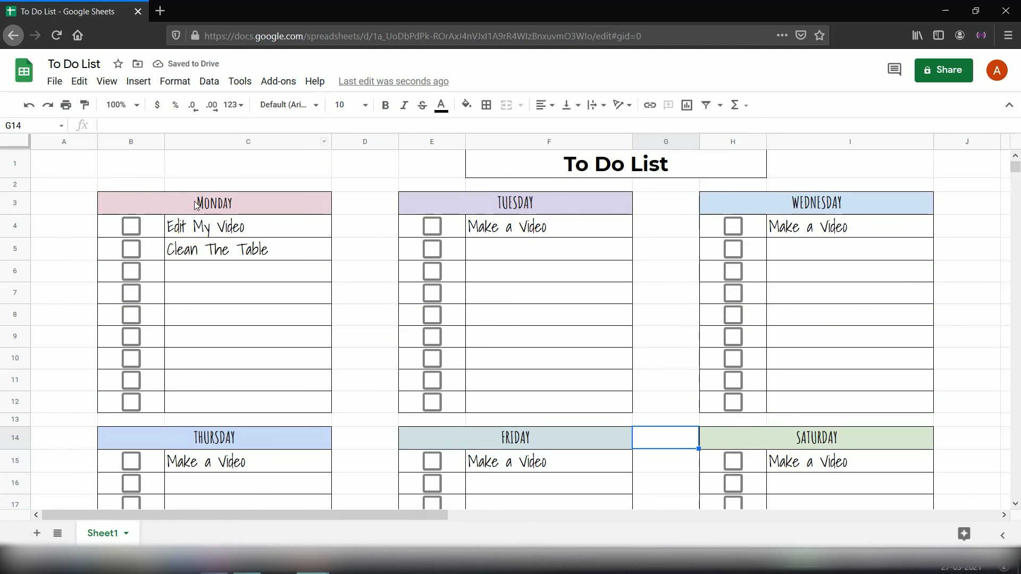
{"action": "scroll", "coordinate": [278, 251], "scroll_direction": "down", "scroll_amount": 3}
{"action": "scroll", "coordinate": [645, 348], "scroll_direction": "up", "scroll_amount": 3}
{"action": "scroll", "coordinate": [532, 420], "scroll_direction": "down", "scroll_amount": 1}
{"action": "scroll", "coordinate": [519, 258], "scroll_direction": "up", "scroll_amount": 1}
{"action": "scroll", "coordinate": [503, 236], "scroll_direction": "down", "scroll_amount": 1}
{"action": "scroll", "coordinate": [494, 241], "scroll_direction": "down", "scroll_amount": 3}
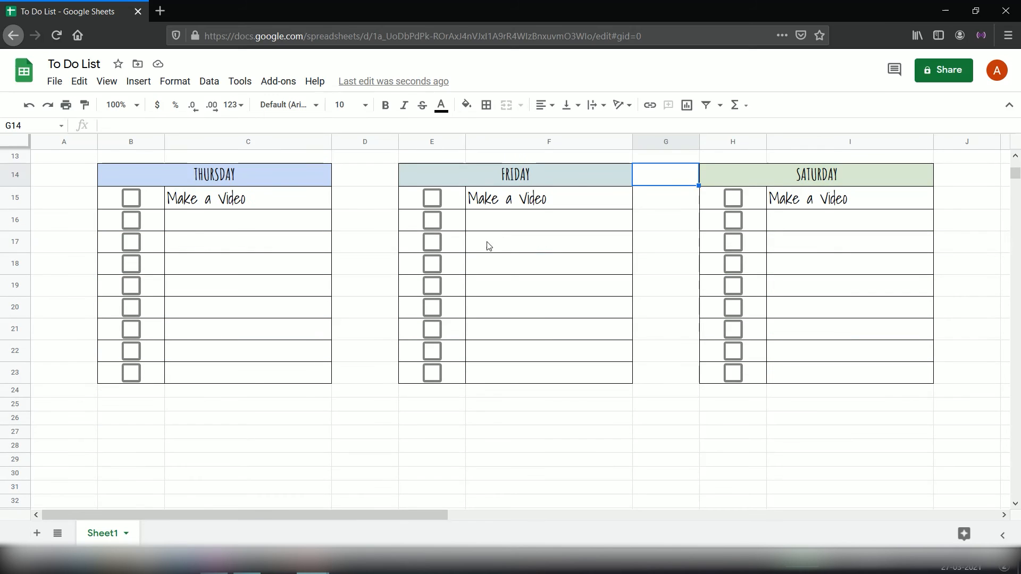
{"action": "scroll", "coordinate": [416, 286], "scroll_direction": "up", "scroll_amount": 4}
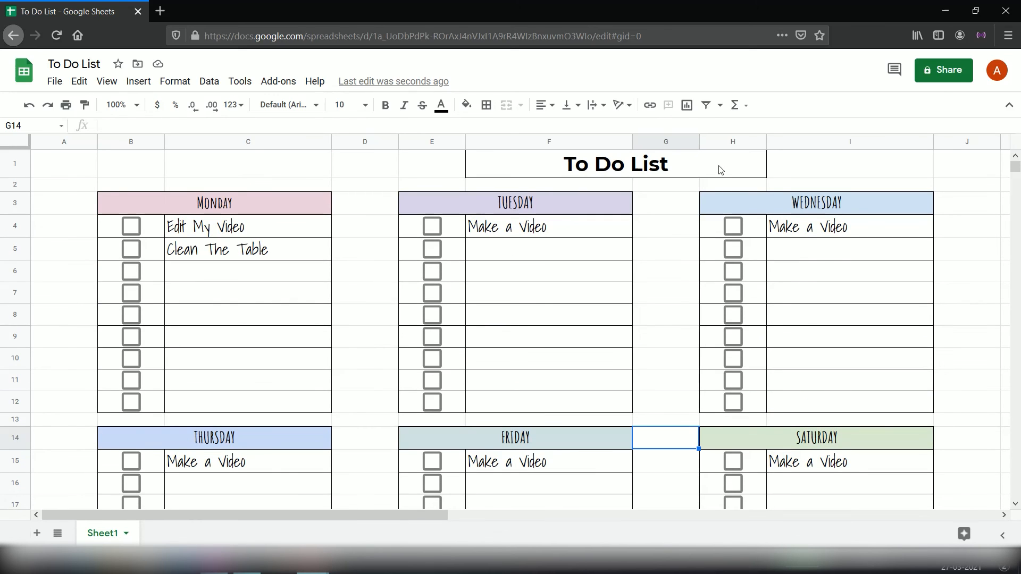
- Move the merged "To Do List" title from F1:H1 to D1:F1
{"action": "left_click", "coordinate": [639, 164]}
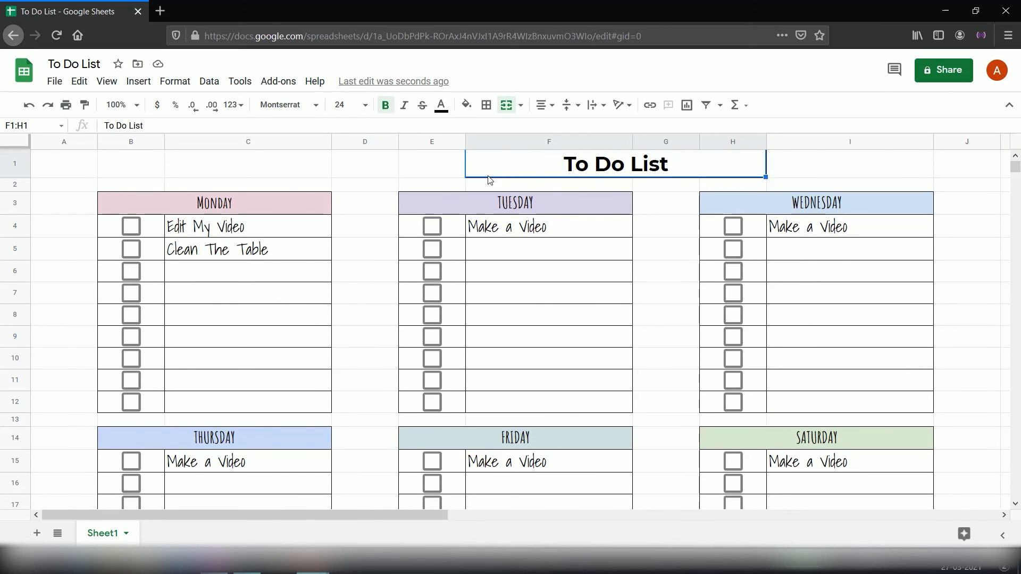
{"action": "left_click_drag", "start_coordinate": [483, 176], "coordinate": [392, 174]}
{"action": "left_click", "coordinate": [673, 170]}
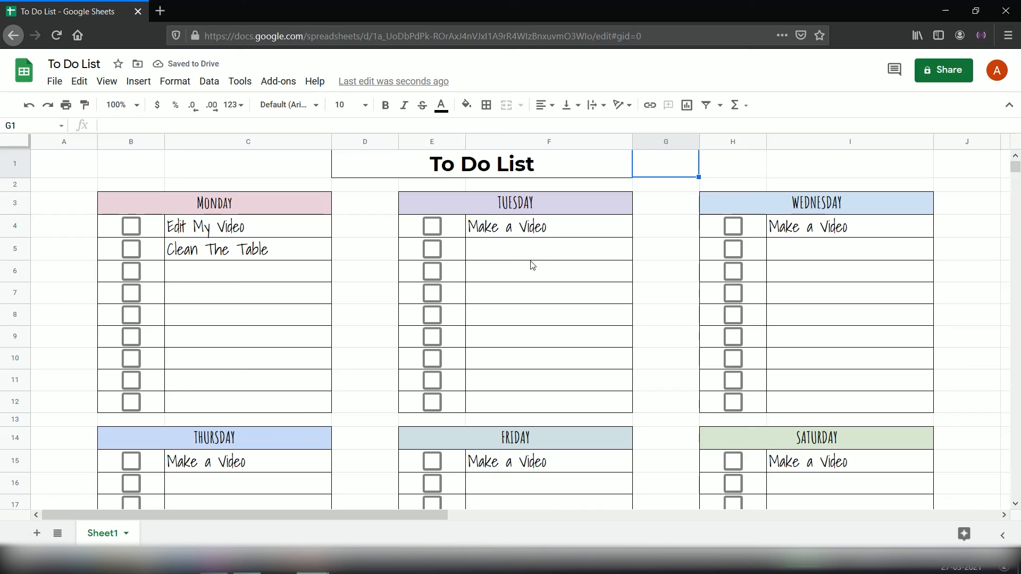
- Test the Monday table's formatting by ticking and unticking the checkbox beside "Edit My Video" twice
{"action": "left_click", "coordinate": [132, 228]}
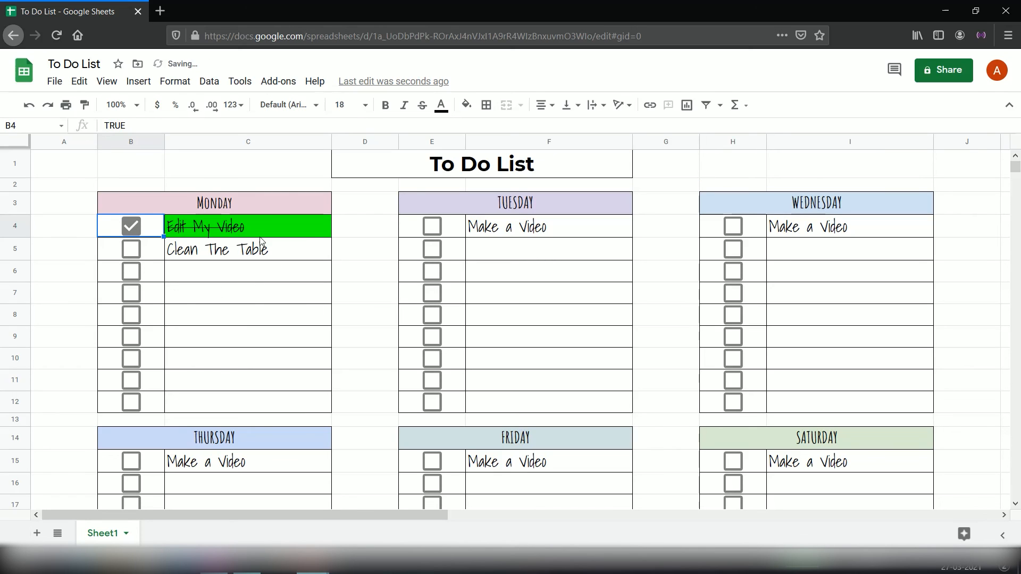
{"action": "left_click", "coordinate": [133, 228]}
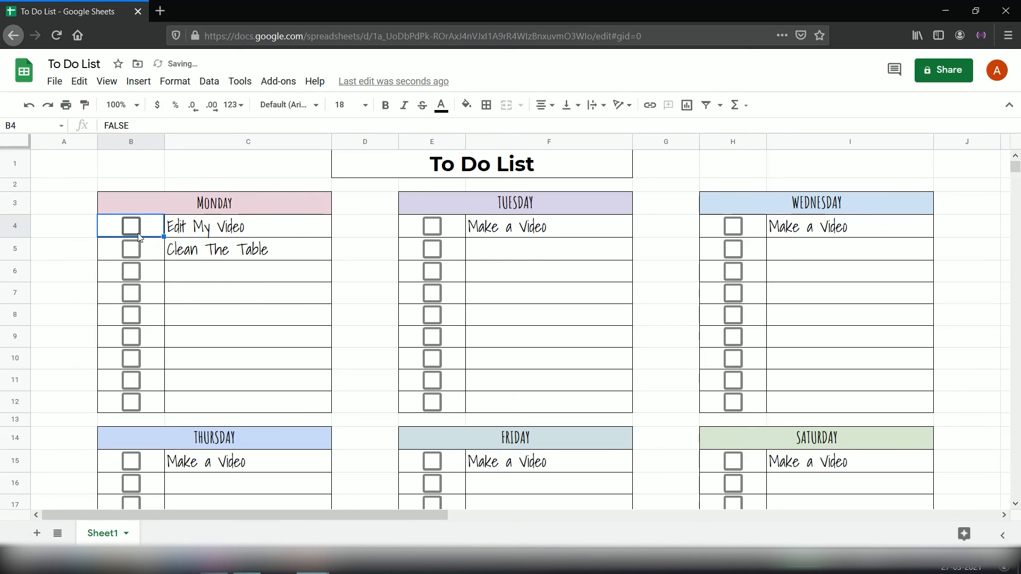
{"action": "left_click", "coordinate": [135, 231]}
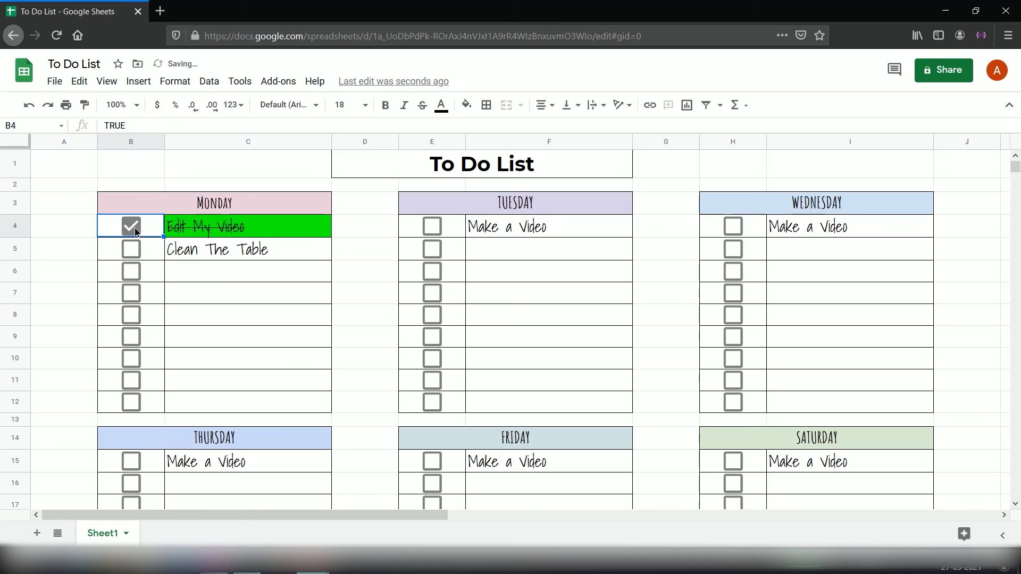
{"action": "left_click", "coordinate": [135, 228]}
- Change the fill colour of the =B4=TRUE conditional format rule to a softer light green and save the rule
{"action": "left_click", "coordinate": [269, 233]}
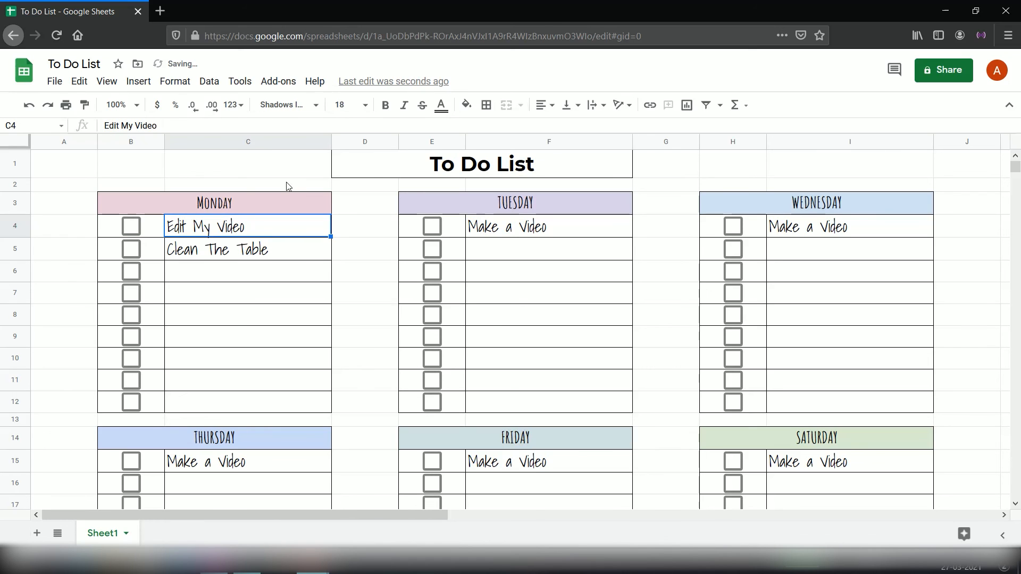
{"action": "left_click", "coordinate": [188, 85]}
{"action": "left_click", "coordinate": [229, 394]}
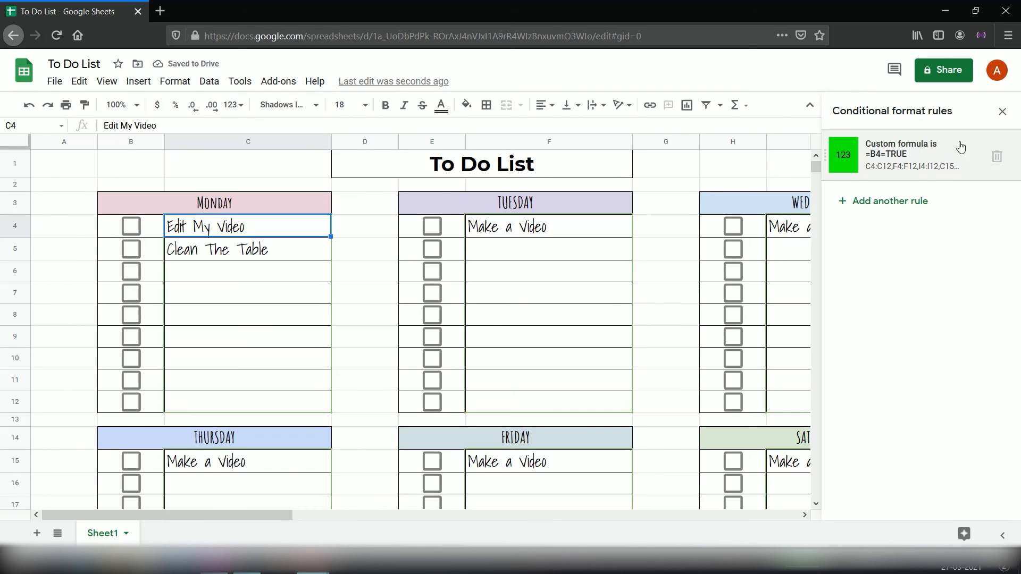
{"action": "left_click", "coordinate": [922, 148]}
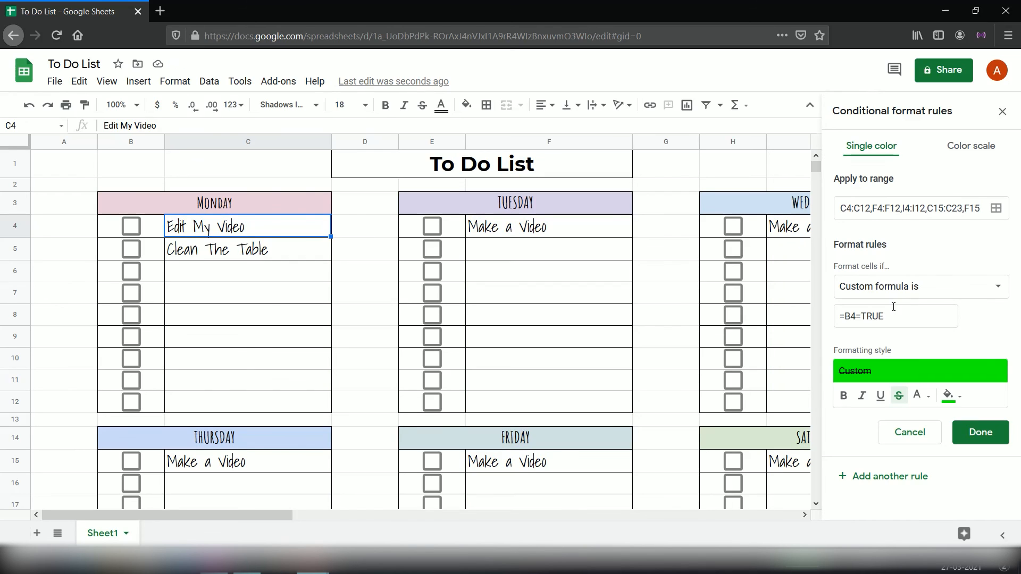
{"action": "left_click", "coordinate": [950, 396]}
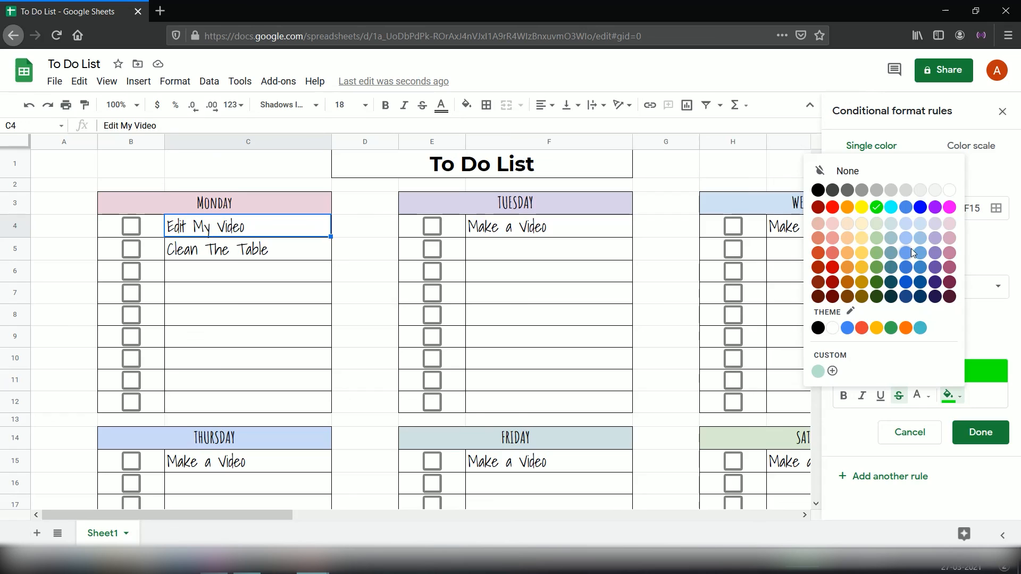
{"action": "left_click", "coordinate": [878, 238]}
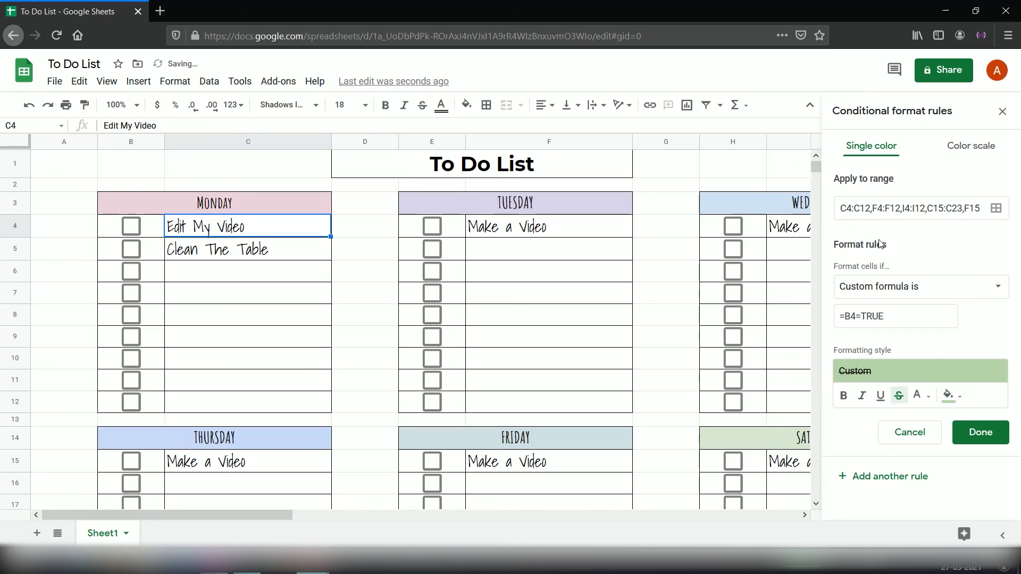
{"action": "left_click", "coordinate": [977, 432]}
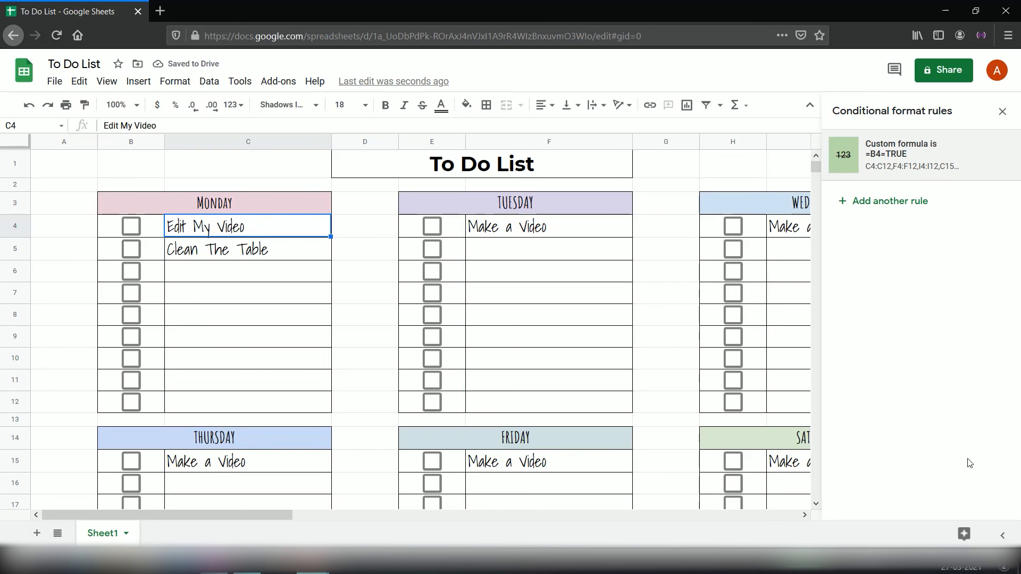
{"action": "left_click", "coordinate": [1003, 112]}
- Test the recoloured rule by ticking the Monday checkboxes in B4:B8, untick them all, and look over the remaining tables
{"action": "left_click", "coordinate": [131, 226]}
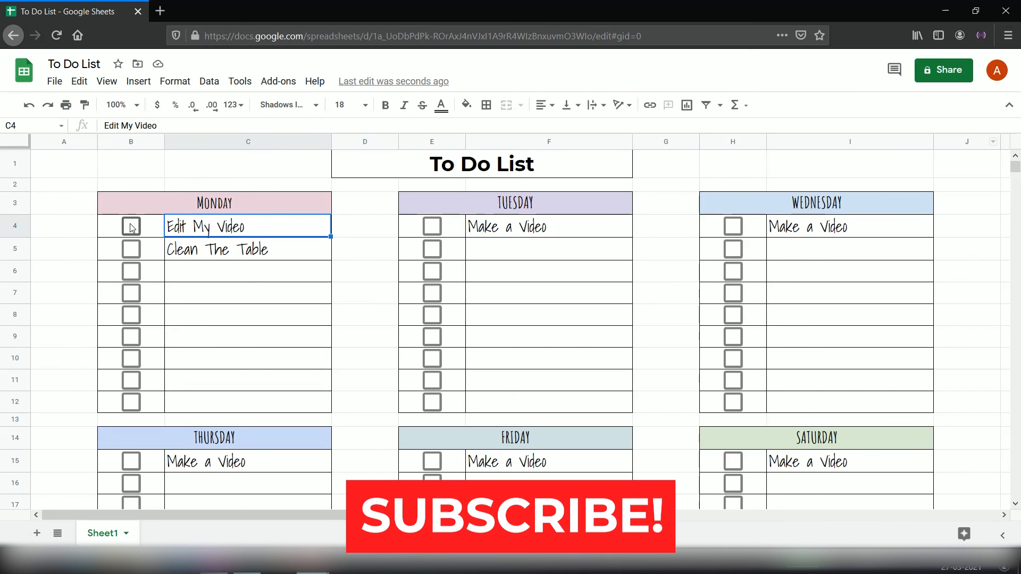
{"action": "left_click", "coordinate": [135, 248]}
{"action": "left_click", "coordinate": [131, 270]}
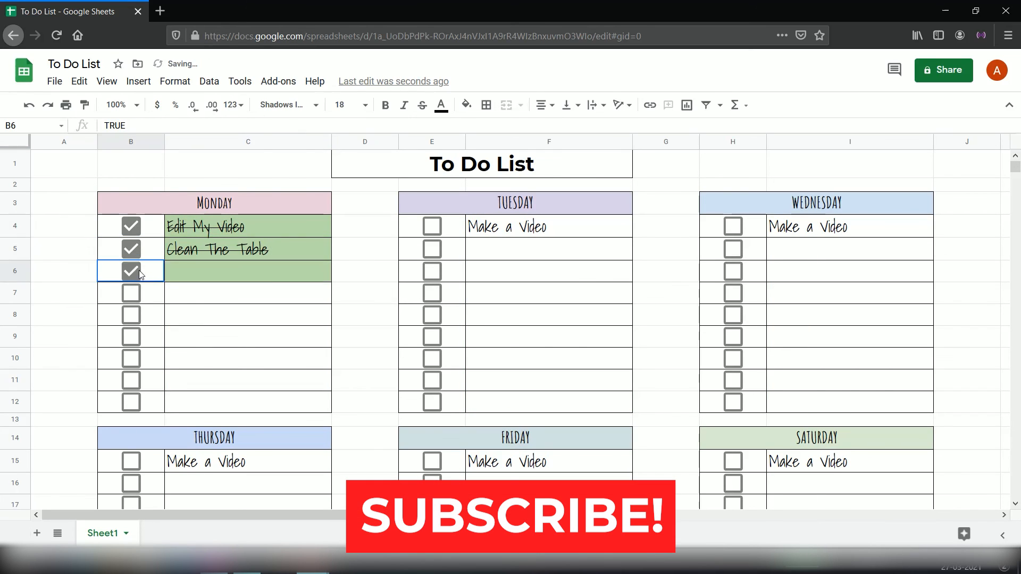
{"action": "left_click", "coordinate": [131, 293]}
{"action": "left_click", "coordinate": [132, 315]}
{"action": "left_click", "coordinate": [131, 315]}
{"action": "left_click", "coordinate": [131, 293]}
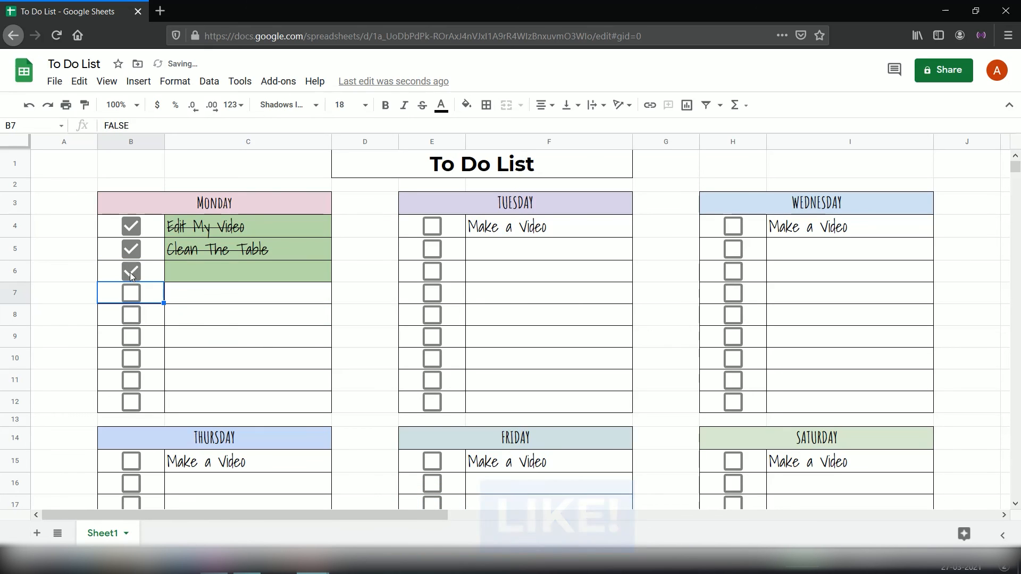
{"action": "left_click", "coordinate": [131, 271]}
{"action": "left_click", "coordinate": [131, 248]}
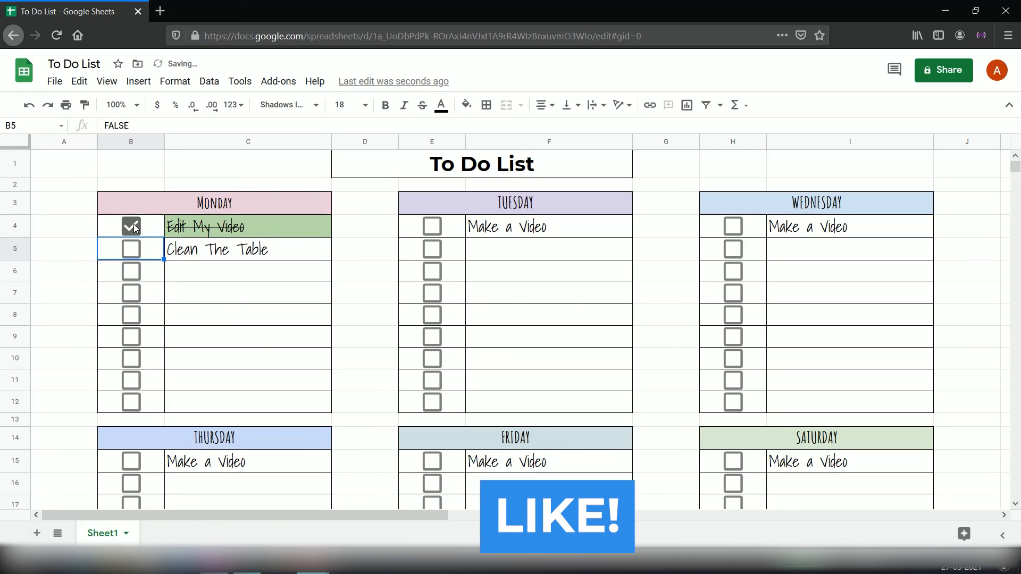
{"action": "left_click", "coordinate": [135, 228]}
{"action": "scroll", "coordinate": [535, 317], "scroll_direction": "down", "scroll_amount": 3}
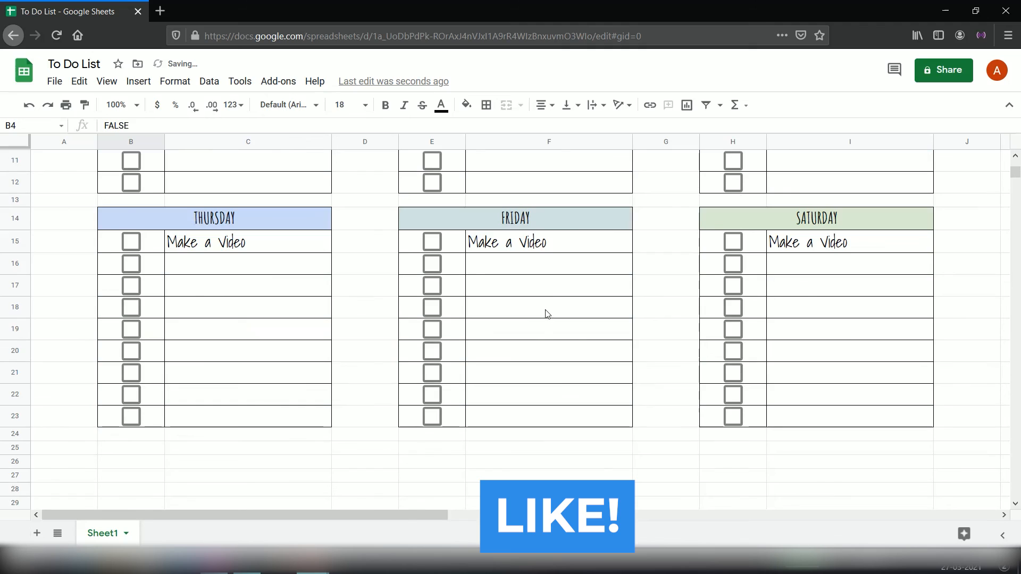
{"action": "scroll", "coordinate": [546, 314], "scroll_direction": "up", "scroll_amount": 3}
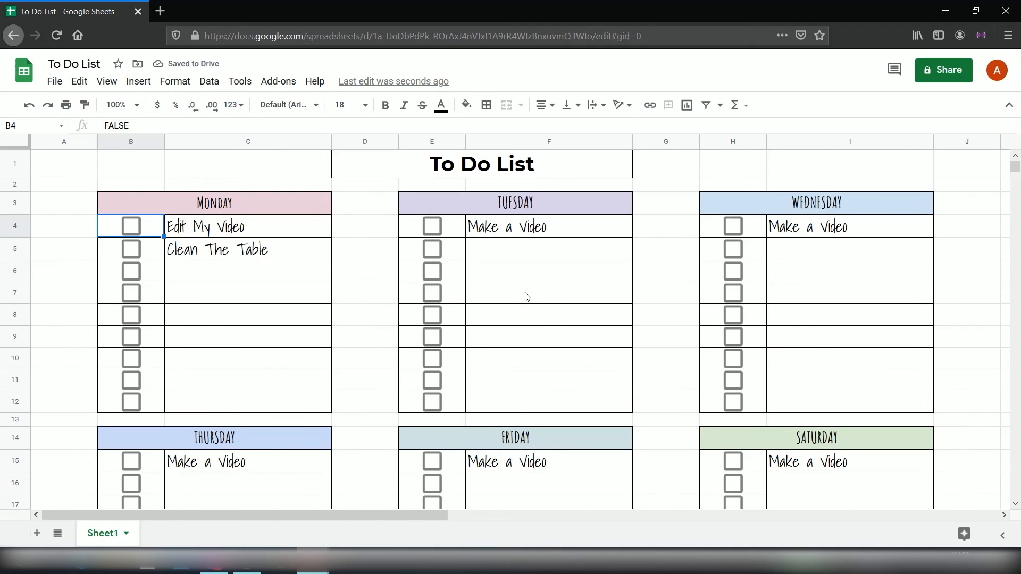